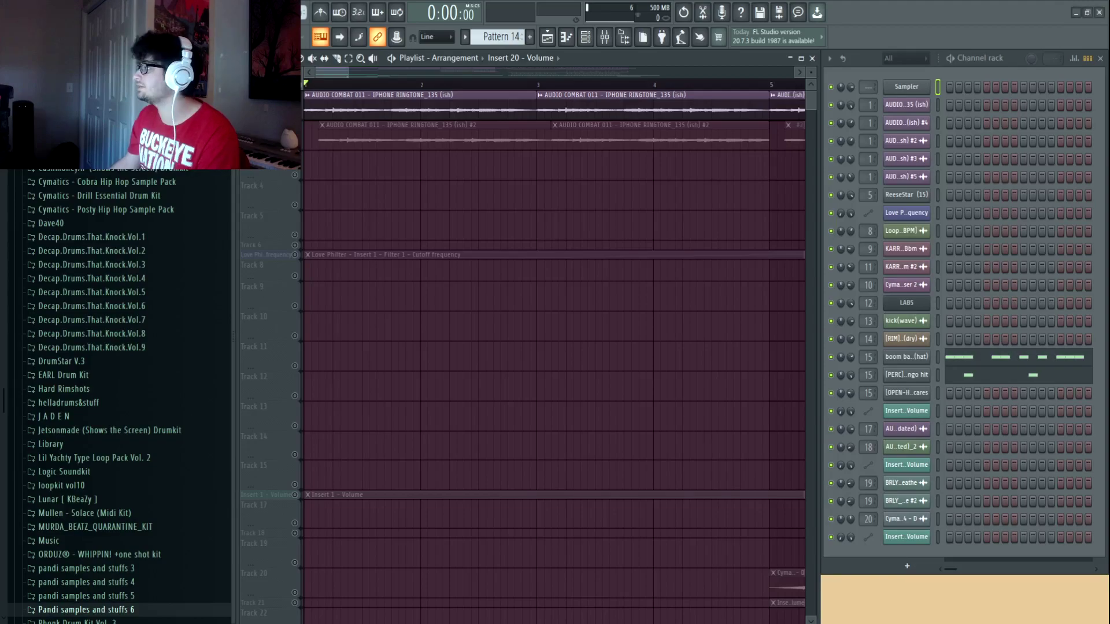
Solo the first ringtone track in the playlist alongside the Love Philter cutoff frequency automation track
{"action": "scroll", "coordinate": [432, 75], "scroll_direction": "down", "scroll_amount": 10}
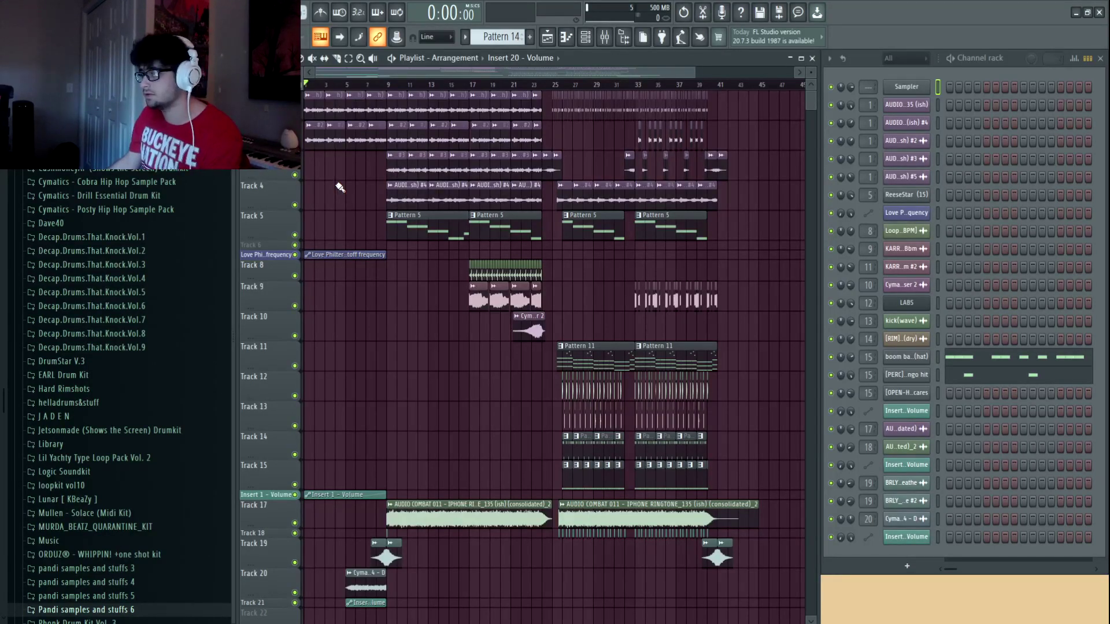
{"action": "scroll", "coordinate": [340, 188], "scroll_direction": "up", "scroll_amount": 5}
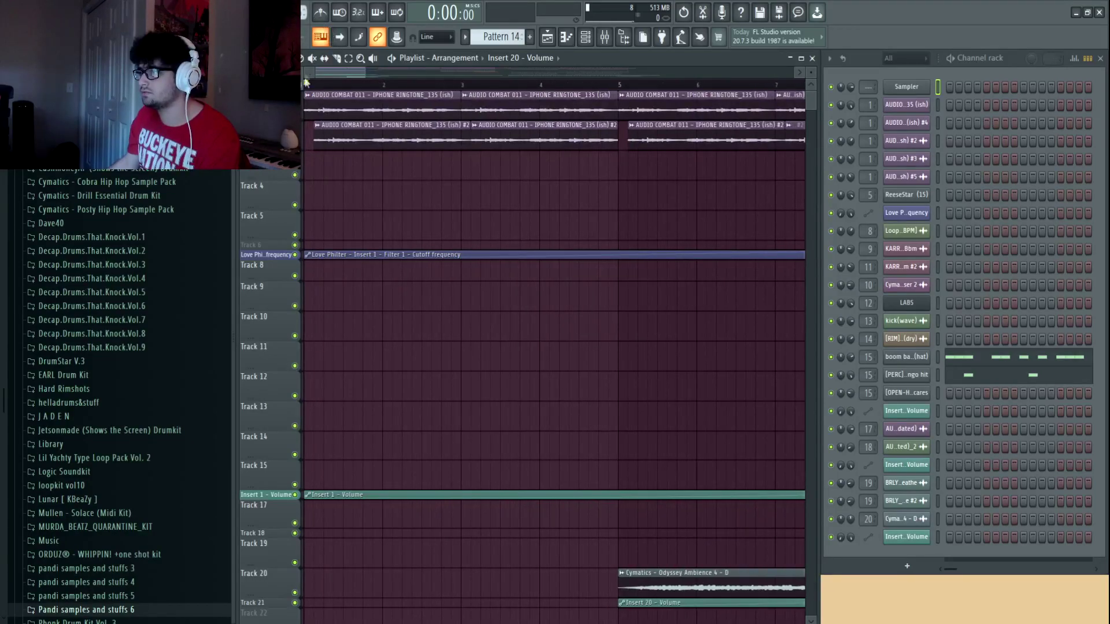
{"action": "left_click", "coordinate": [294, 254], "text": "ctrl"}
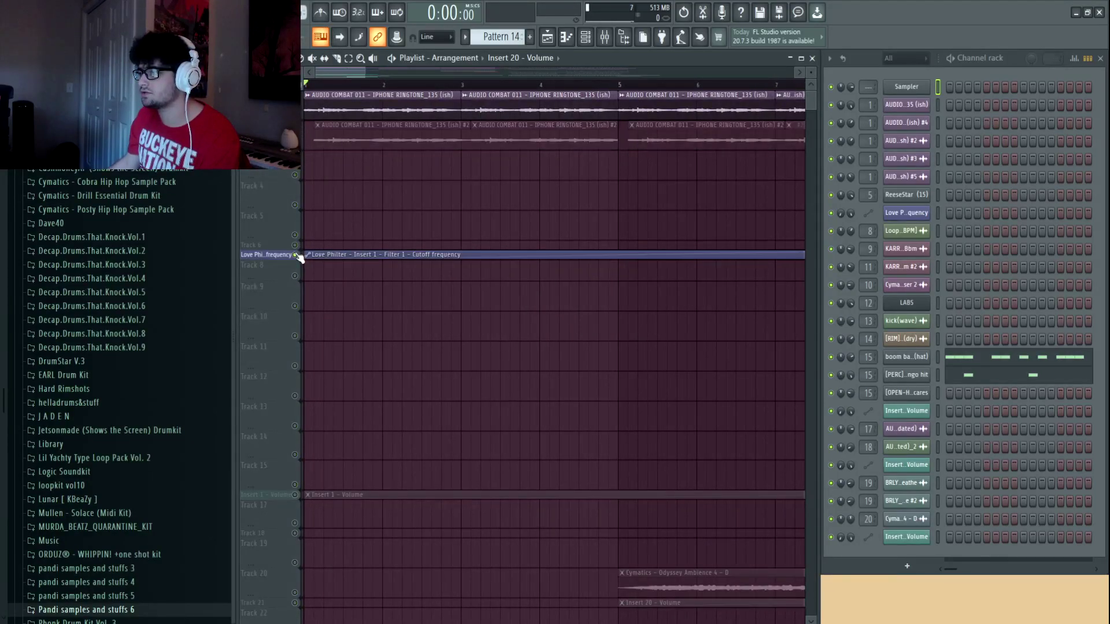
Place the playhead at bar 9, inspect the first ringtone clip's sample settings and play that track
{"action": "scroll", "coordinate": [416, 87], "scroll_direction": "down", "scroll_amount": 5}
{"action": "scroll", "coordinate": [461, 88], "scroll_direction": "up", "scroll_amount": 2}
{"action": "left_click", "coordinate": [456, 86]}
{"action": "double_click", "coordinate": [476, 110]}
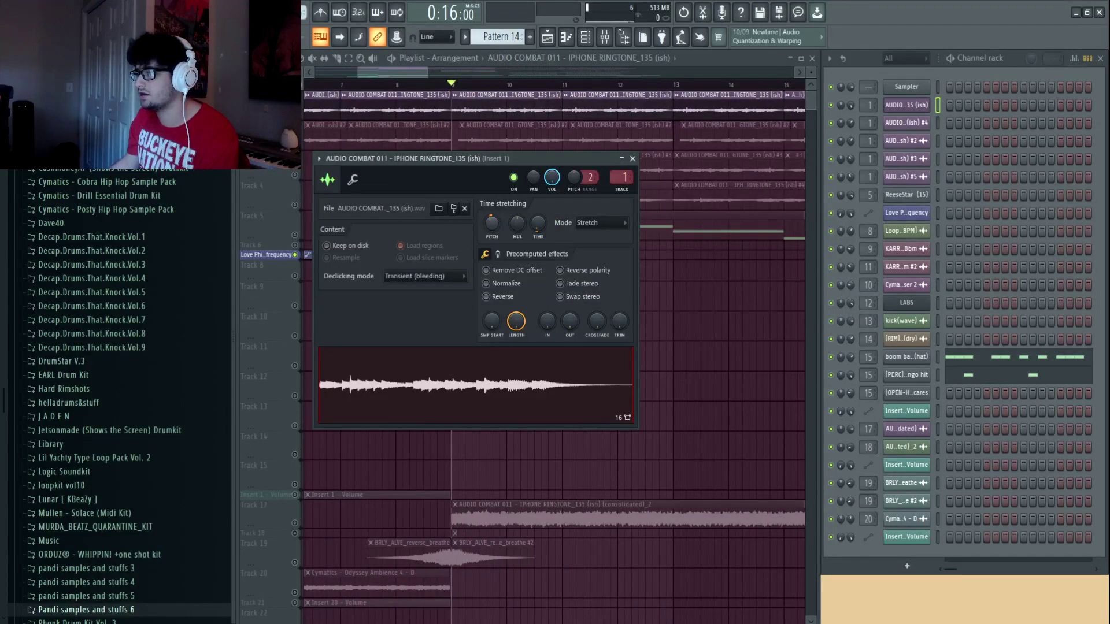
{"action": "left_click", "coordinate": [633, 158]}
{"action": "scroll", "coordinate": [494, 87], "scroll_direction": "up", "scroll_amount": 3}
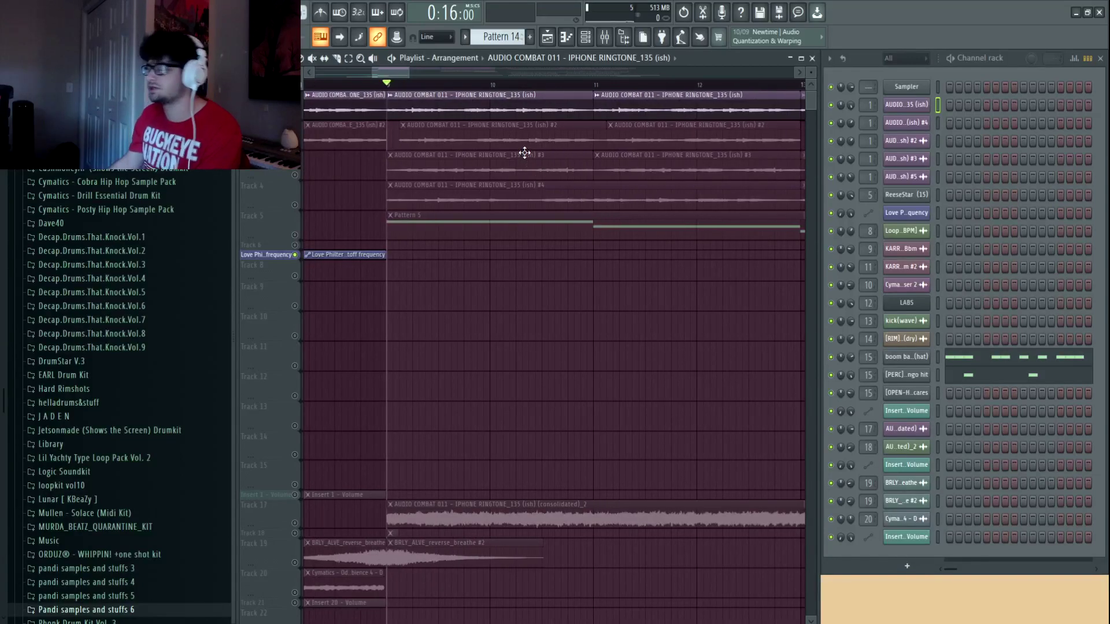
{"action": "key", "text": "space"}
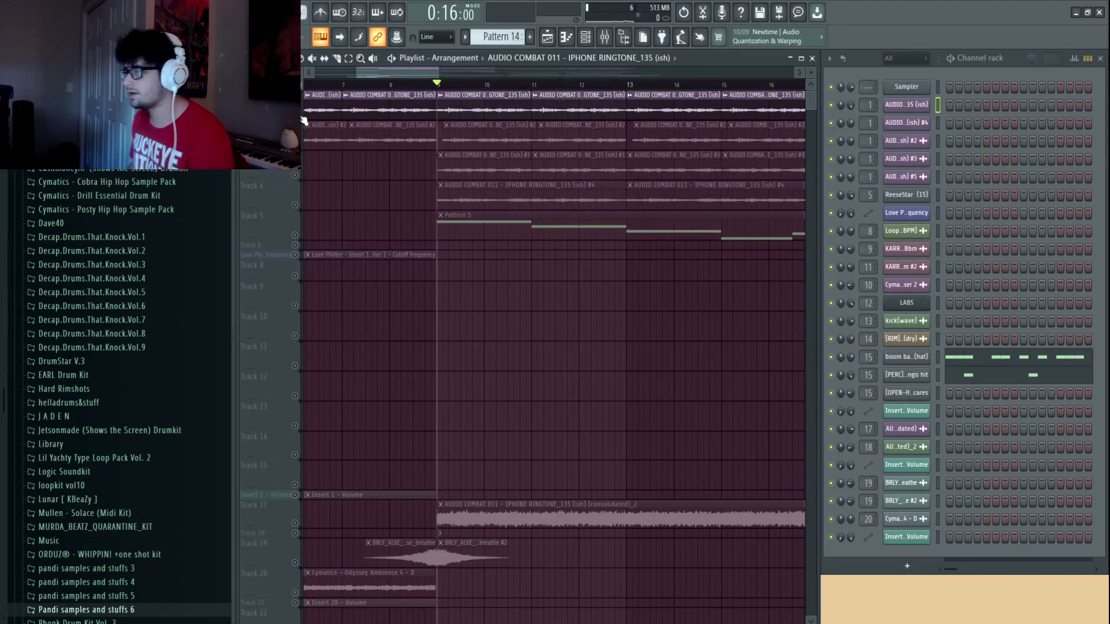
Inspect the Fruity Parametric EQ 2 and Fruity Multiband Compressor on mixer Insert 1, and return to the playlist
{"action": "left_click", "coordinate": [605, 38]}
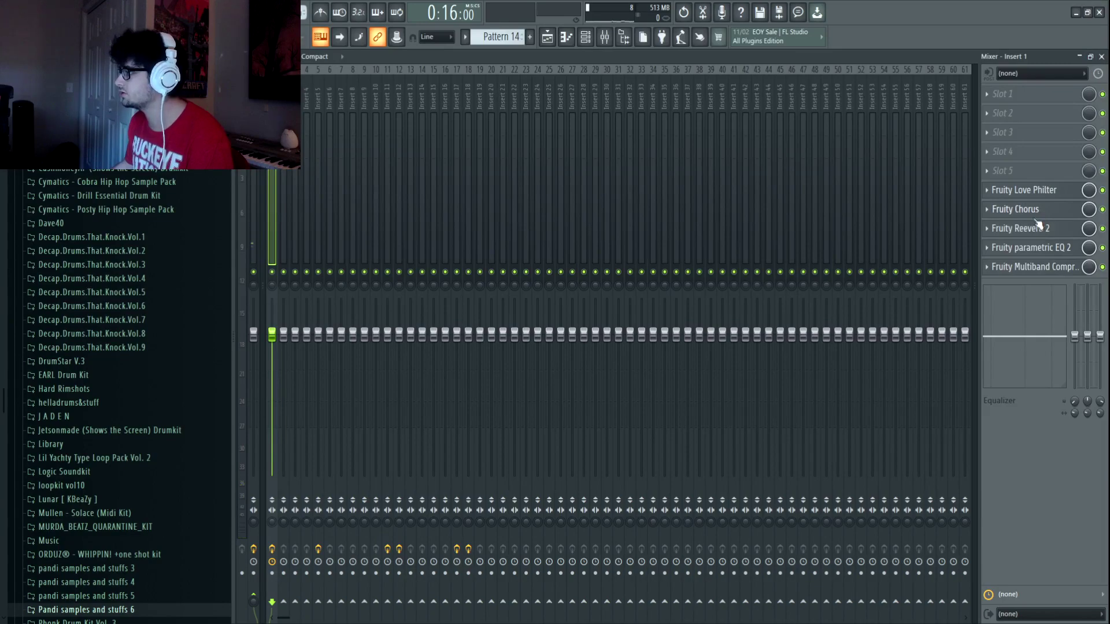
{"action": "left_click", "coordinate": [1056, 252]}
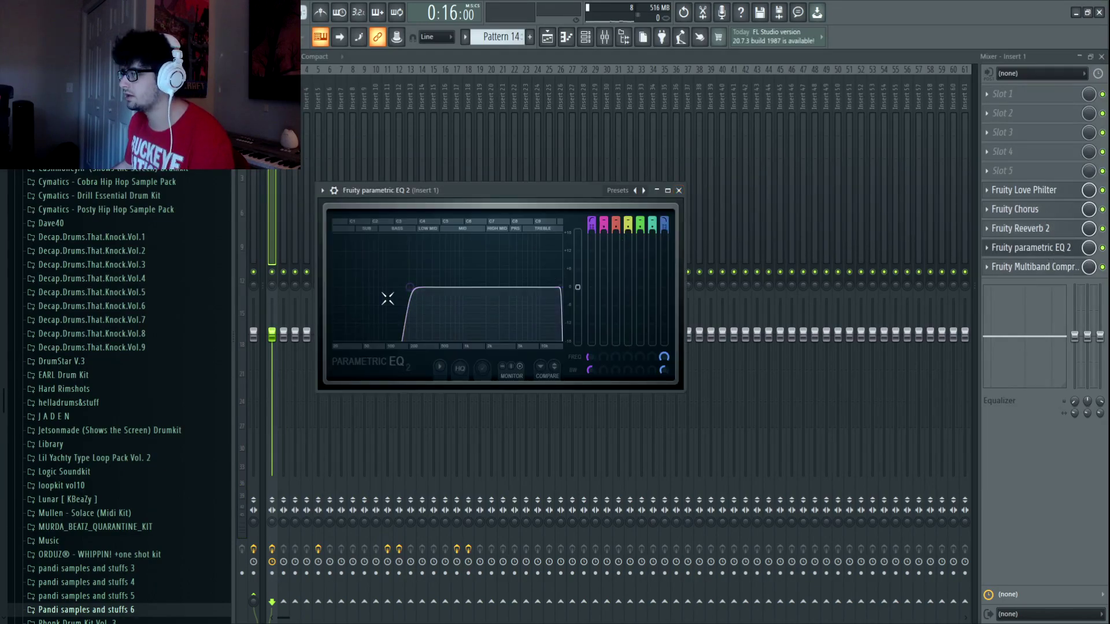
{"action": "left_click", "coordinate": [679, 190]}
{"action": "left_click", "coordinate": [1023, 270]}
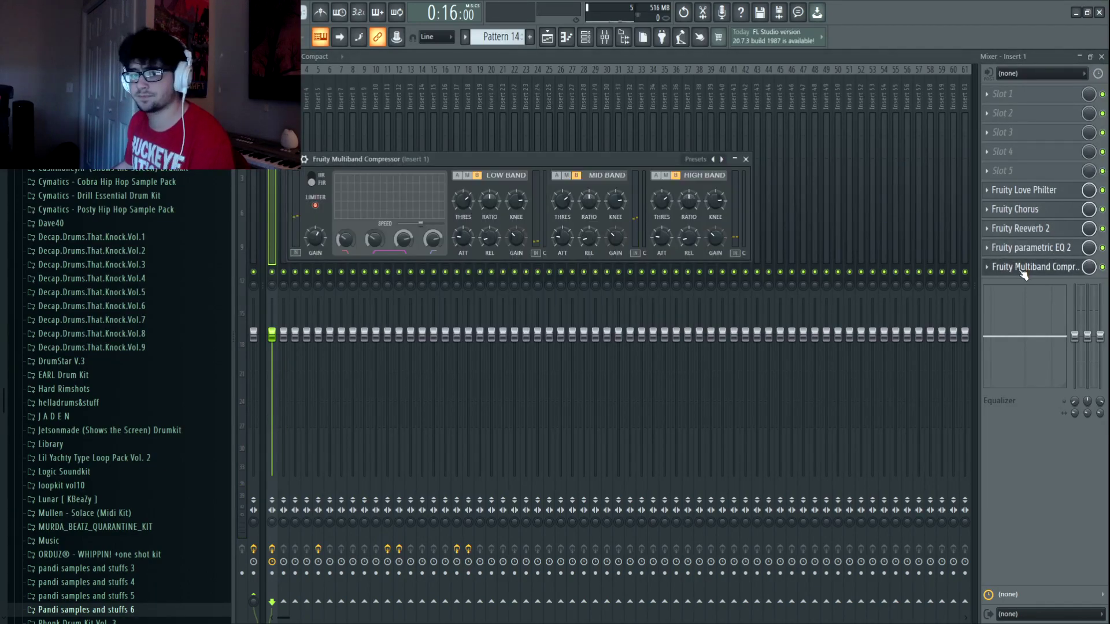
{"action": "left_click", "coordinate": [746, 159]}
{"action": "key", "text": "F9"}
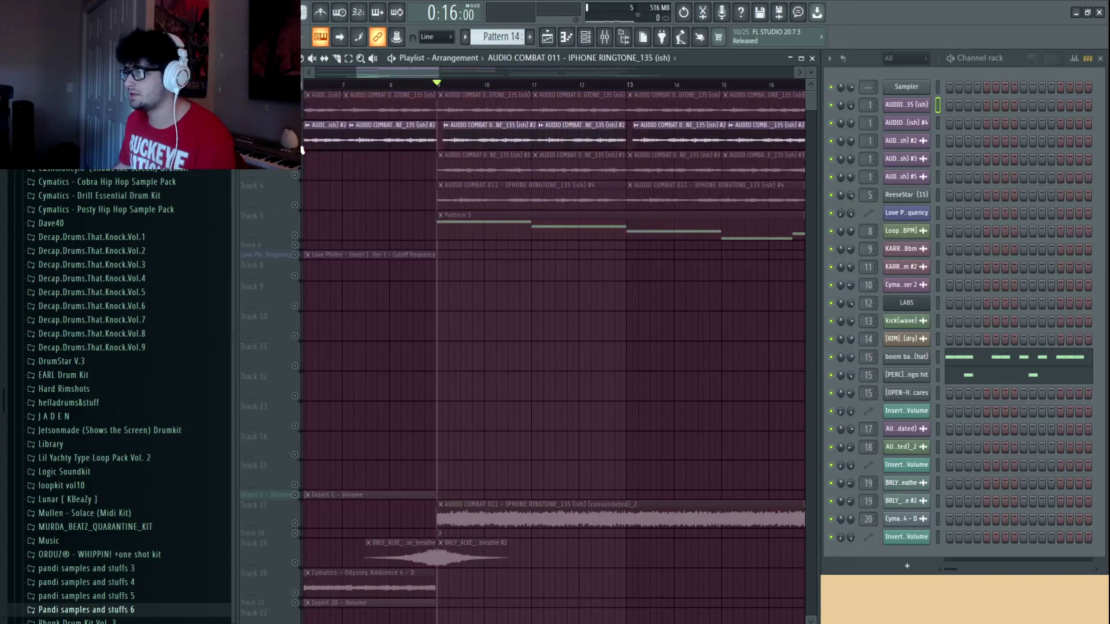
Reactivate the Love Philter automation track and inspect the sample settings of the ringtone #2 clip at bar 9
{"action": "left_click", "coordinate": [314, 266]}
{"action": "scroll", "coordinate": [674, 107], "scroll_direction": "up", "scroll_amount": 2}
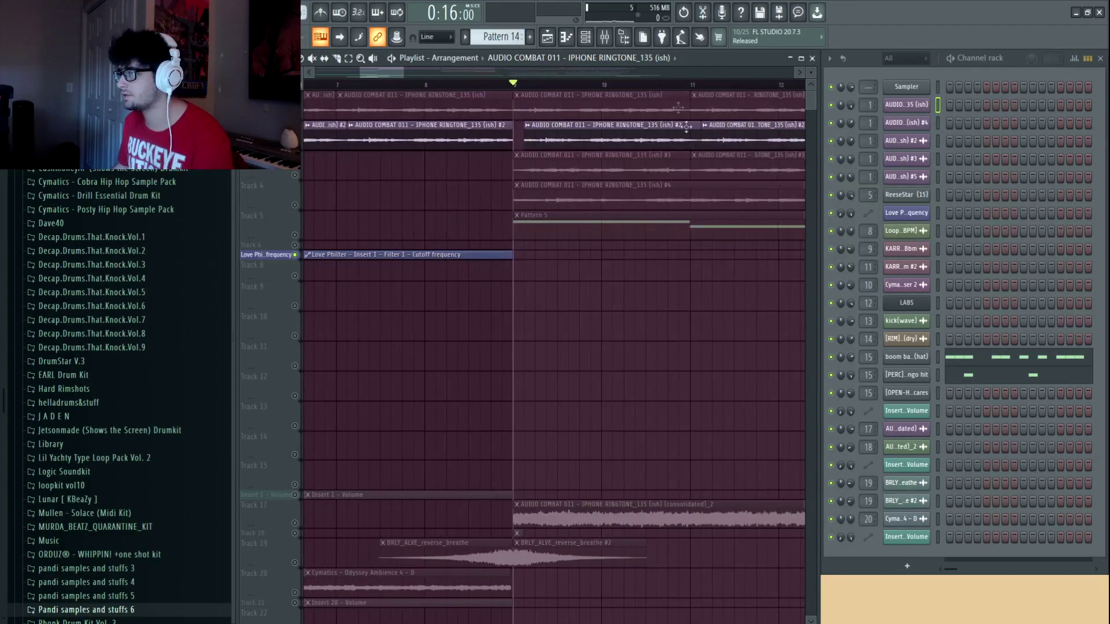
{"action": "double_click", "coordinate": [545, 135]}
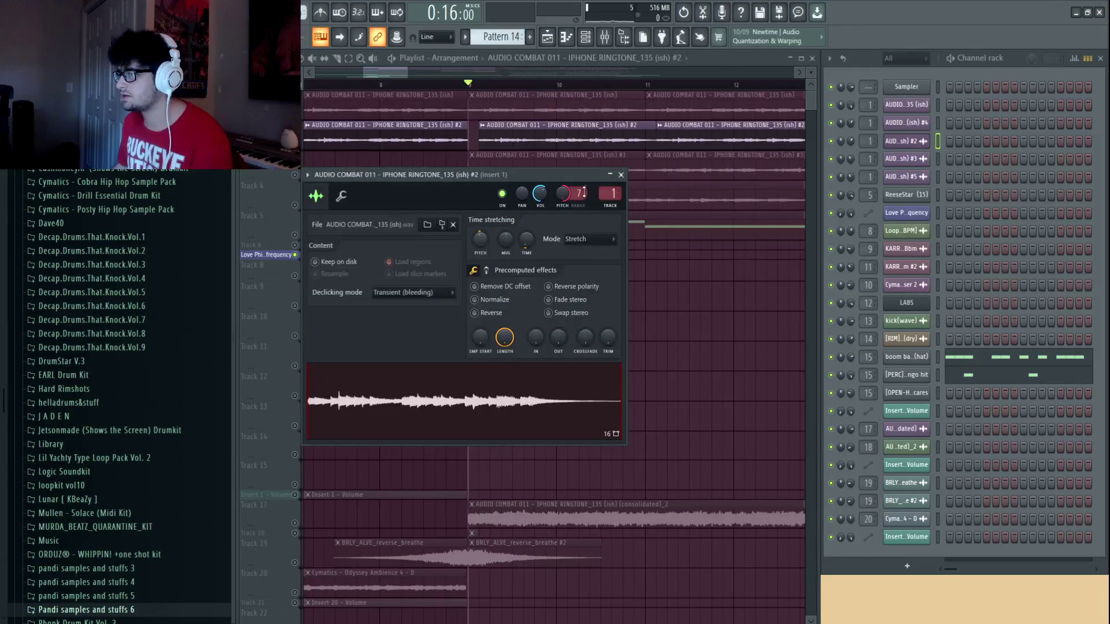
{"action": "left_click", "coordinate": [619, 175]}
{"action": "scroll", "coordinate": [558, 94], "scroll_direction": "up", "scroll_amount": 2}
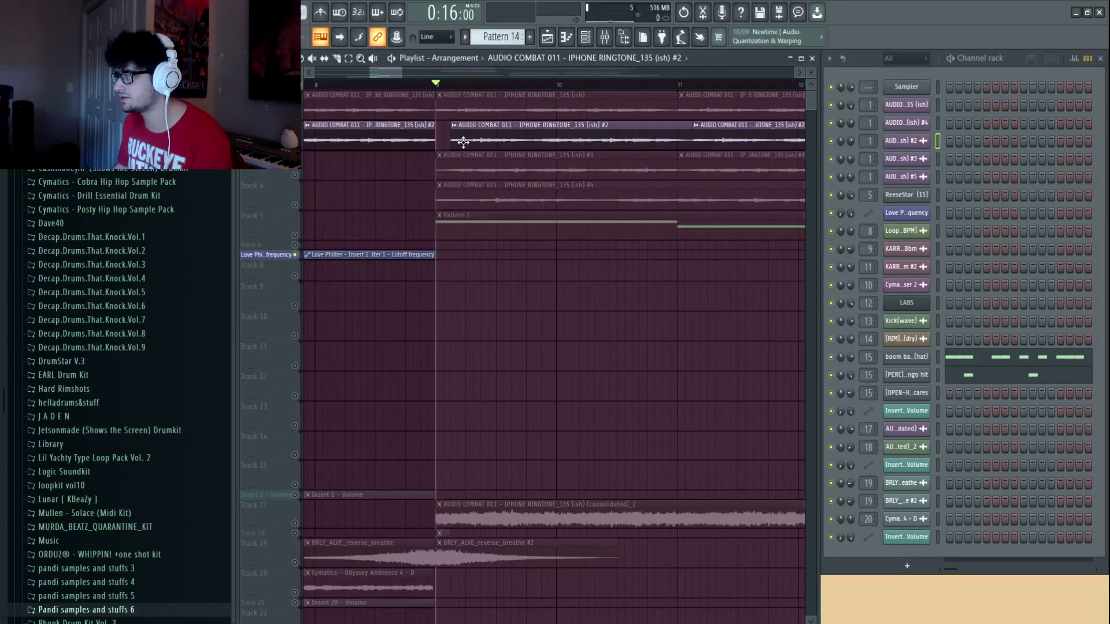
{"action": "scroll", "coordinate": [457, 92], "scroll_direction": "up", "scroll_amount": 3}
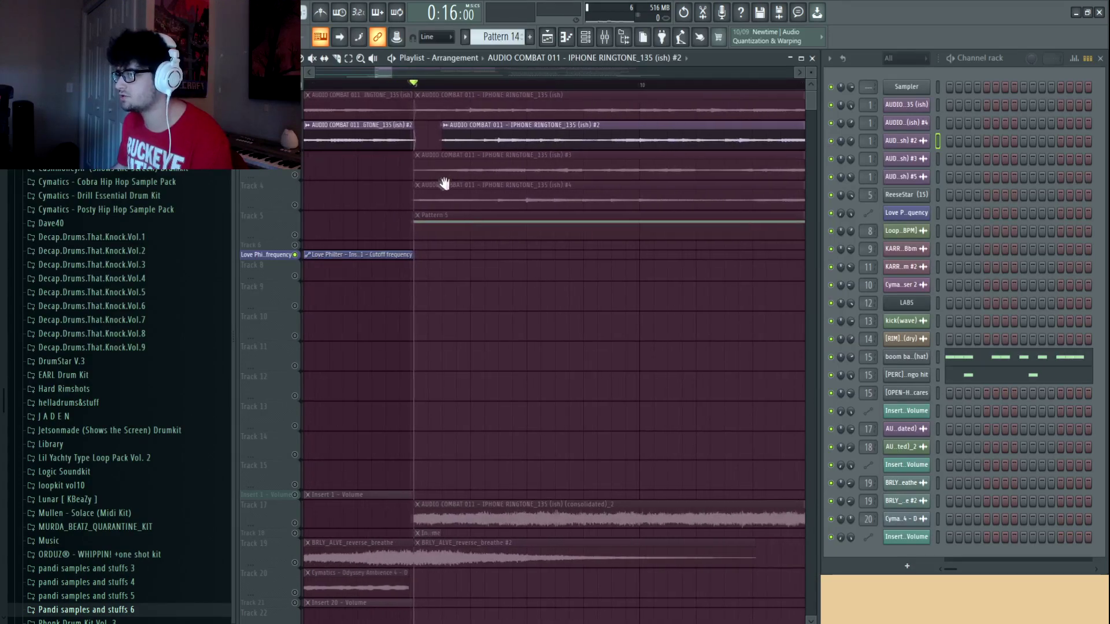
Play the first two ringtone tracks from bar 9 and review the ringtone #2 clip's sample settings again
{"action": "key", "text": "space"}
{"action": "scroll", "coordinate": [484, 96], "scroll_direction": "down", "scroll_amount": 2}
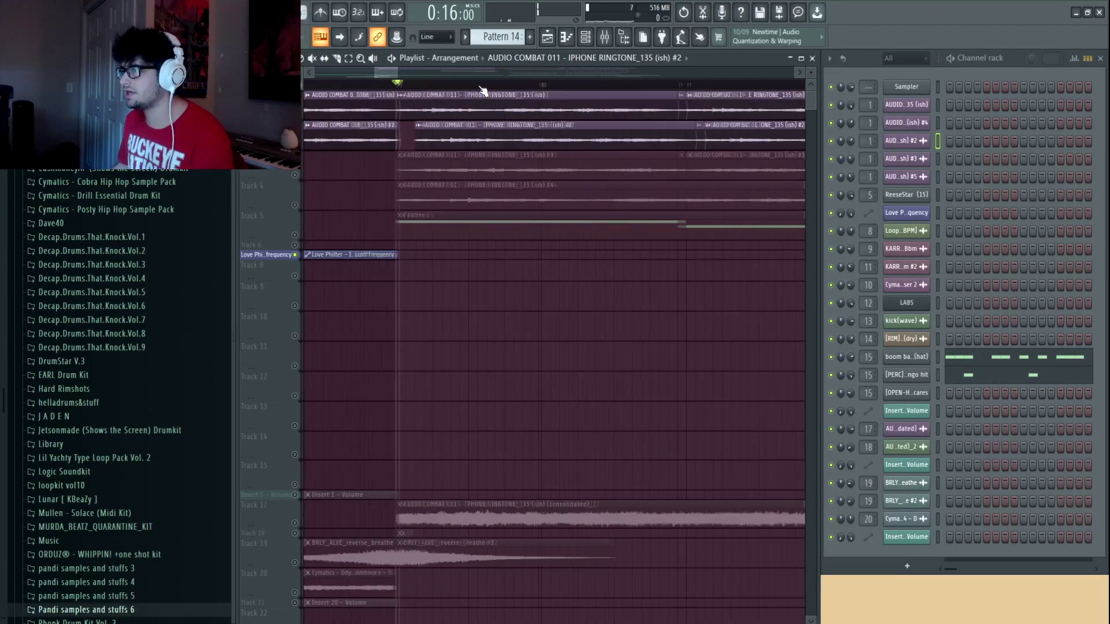
{"action": "key", "text": "space"}
{"action": "scroll", "coordinate": [488, 101], "scroll_direction": "down", "scroll_amount": 2}
{"action": "key", "text": "space"}
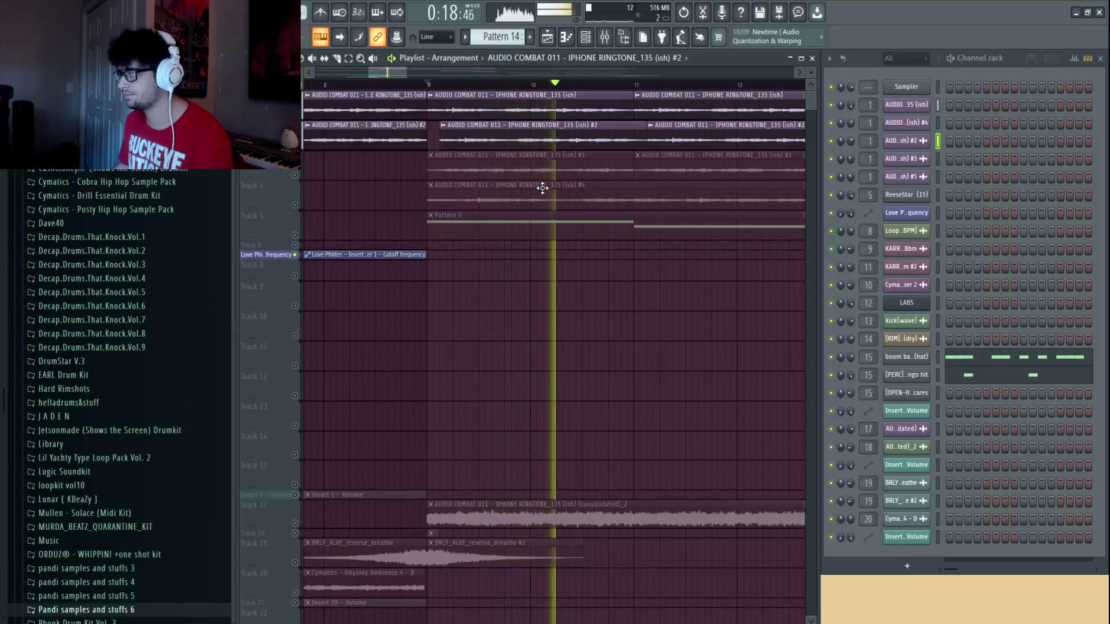
{"action": "key", "text": "space"}
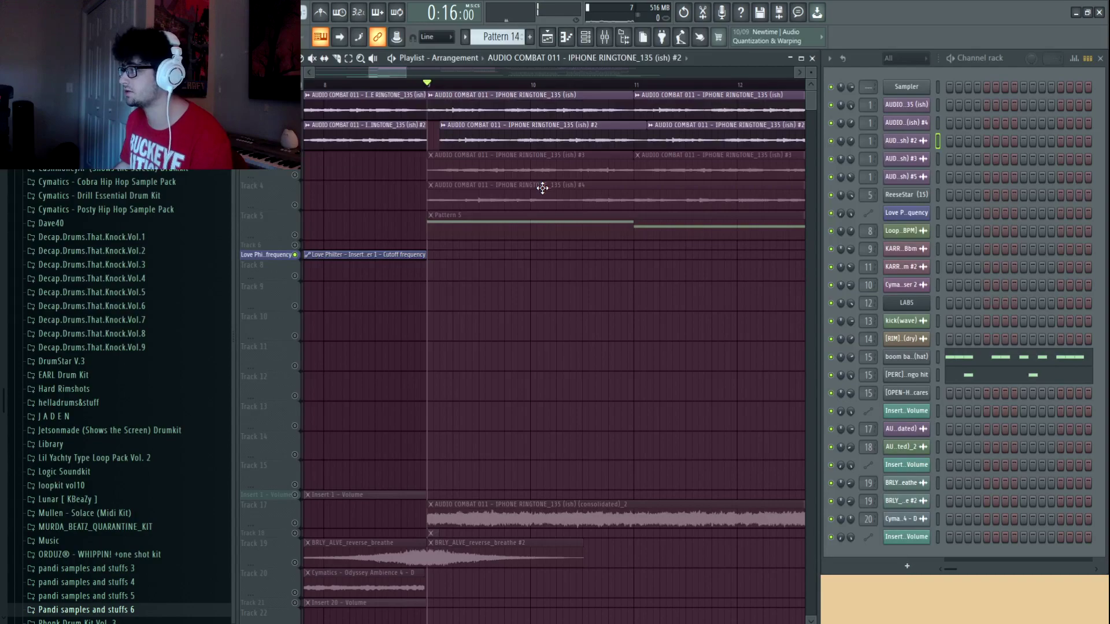
{"action": "double_click", "coordinate": [542, 188]}
{"action": "left_click", "coordinate": [621, 175]}
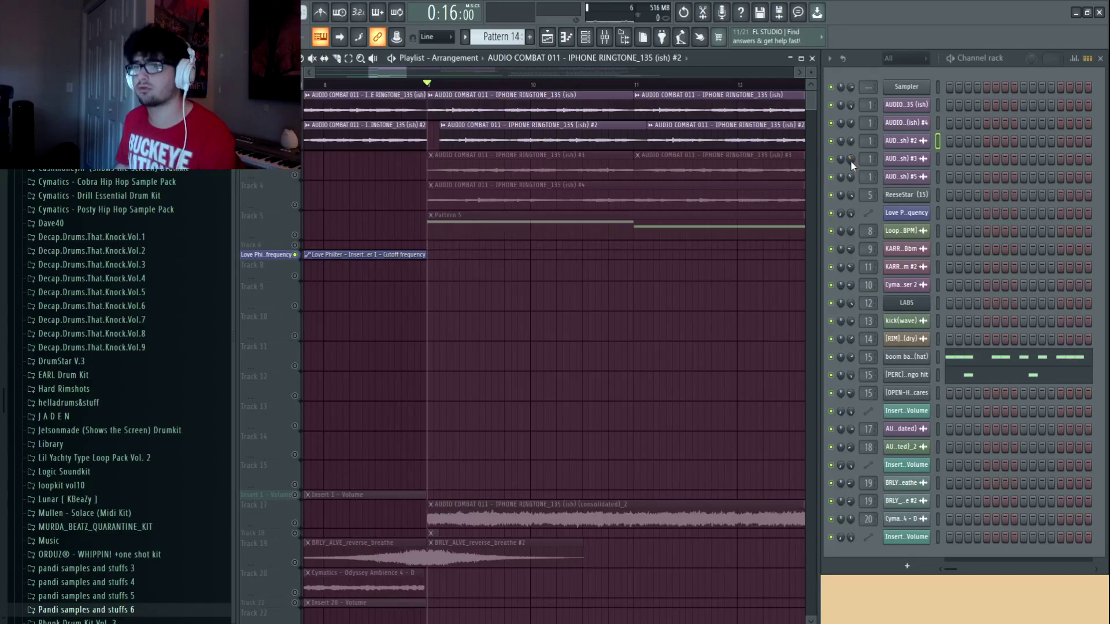
Solo the third ringtone track with the Love Philter automation active and inspect the ringtone #3 clip's sample settings
{"action": "left_click", "coordinate": [305, 113]}
{"action": "left_click", "coordinate": [367, 173]}
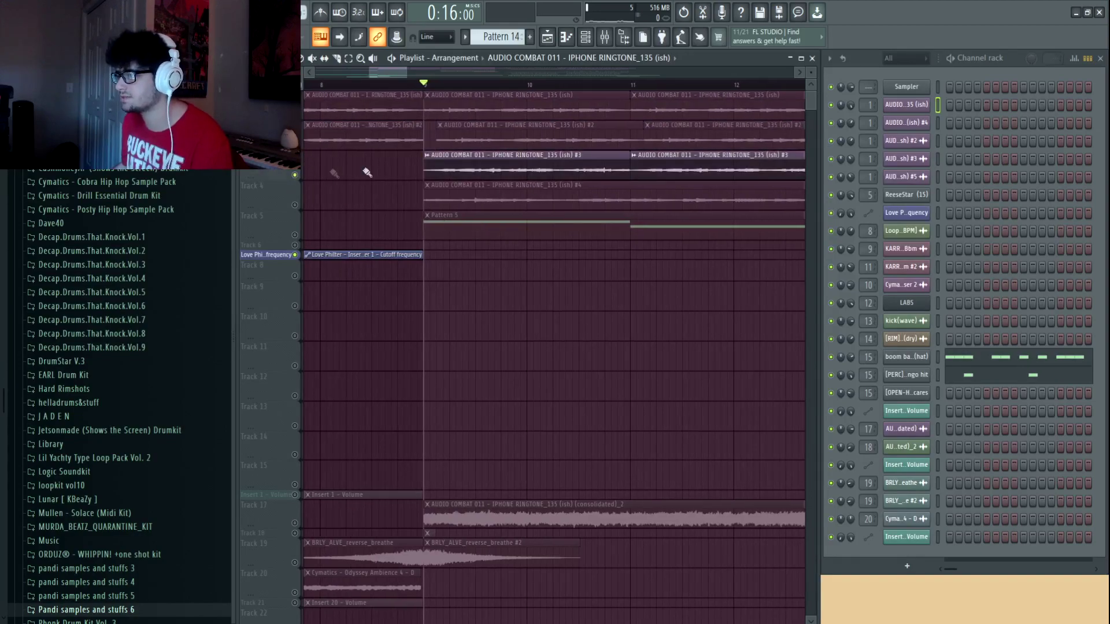
{"action": "scroll", "coordinate": [507, 96], "scroll_direction": "right", "scroll_amount": 2}
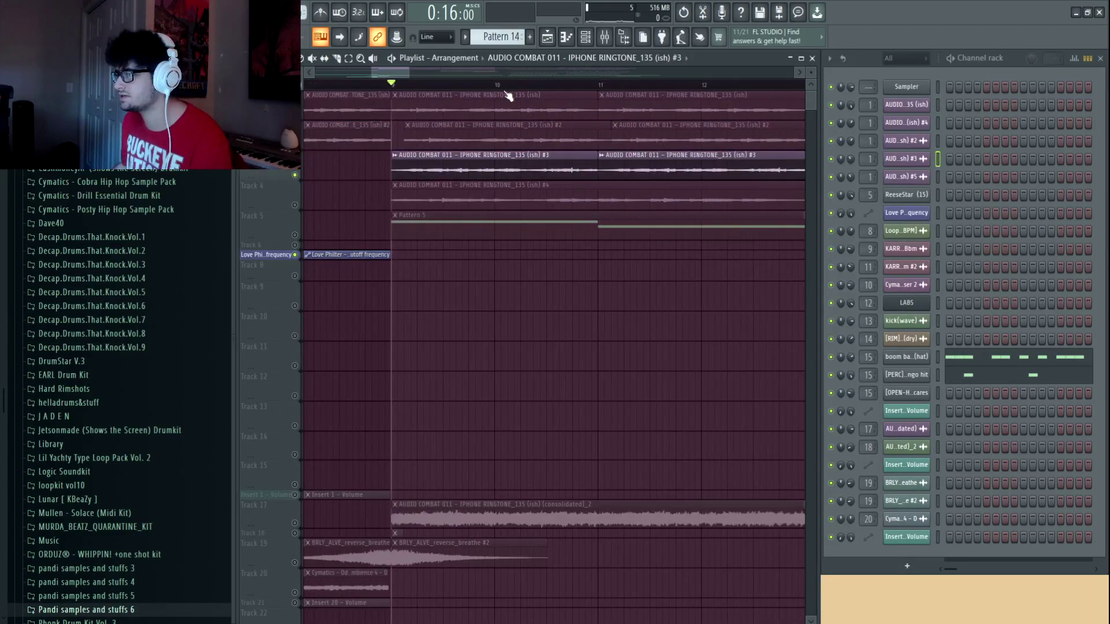
{"action": "double_click", "coordinate": [477, 170]}
{"action": "left_click", "coordinate": [636, 191]}
{"action": "double_click", "coordinate": [498, 168]}
{"action": "left_click", "coordinate": [625, 192]}
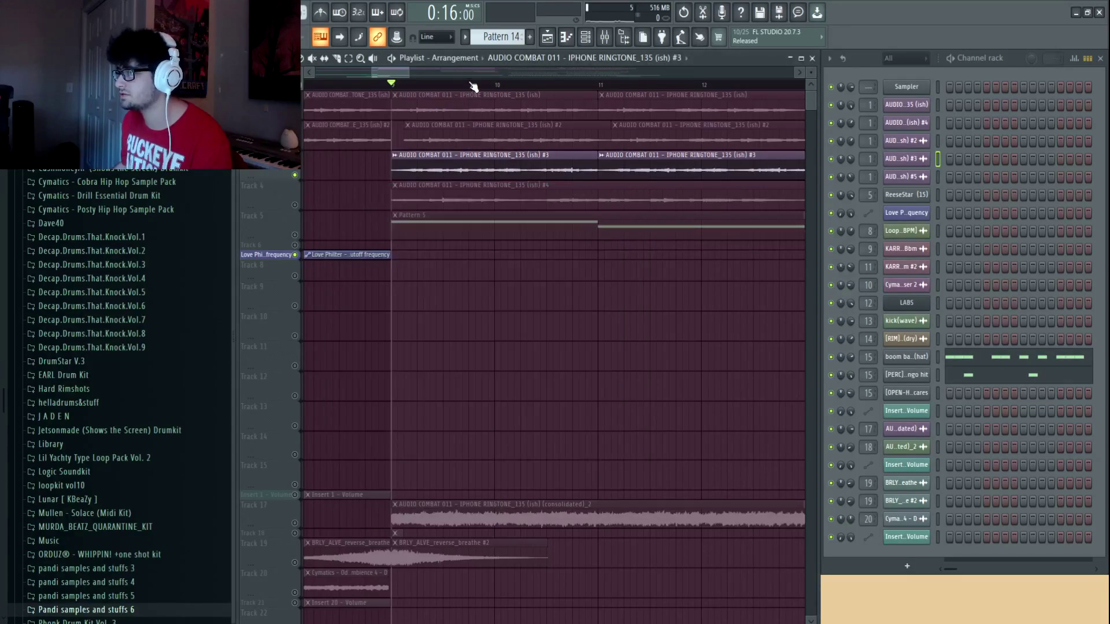
Play the third ringtone track from bar 9 alone and again with the first two tracks enabled
{"action": "key", "text": "space"}
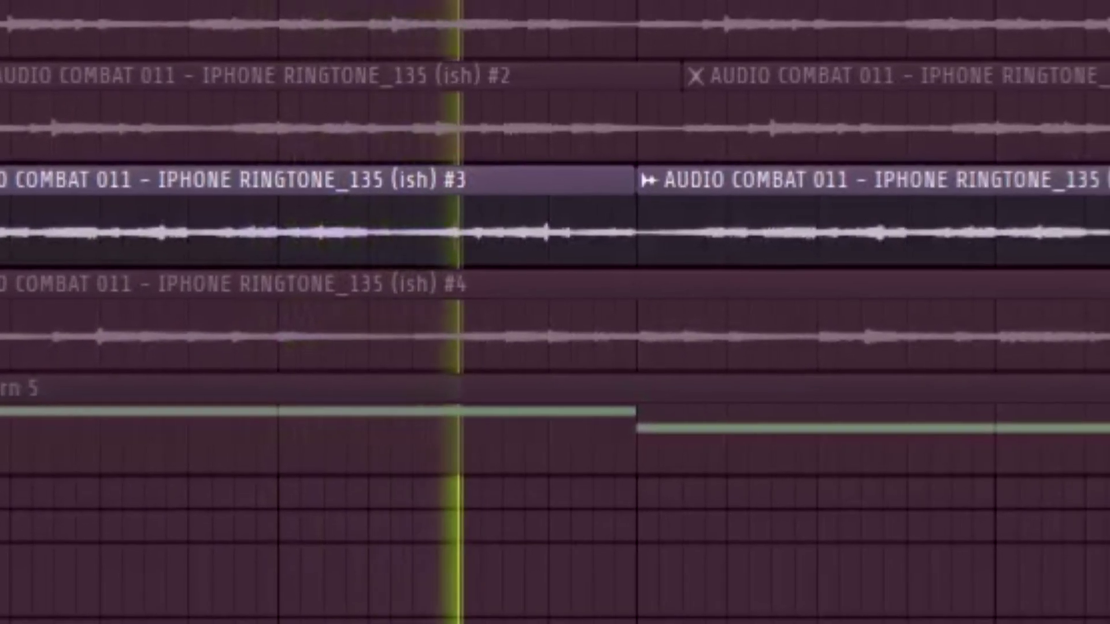
{"action": "key", "text": "space"}
{"action": "left_click", "coordinate": [295, 116]}
{"action": "left_click", "coordinate": [295, 145]}
{"action": "key", "text": "space"}
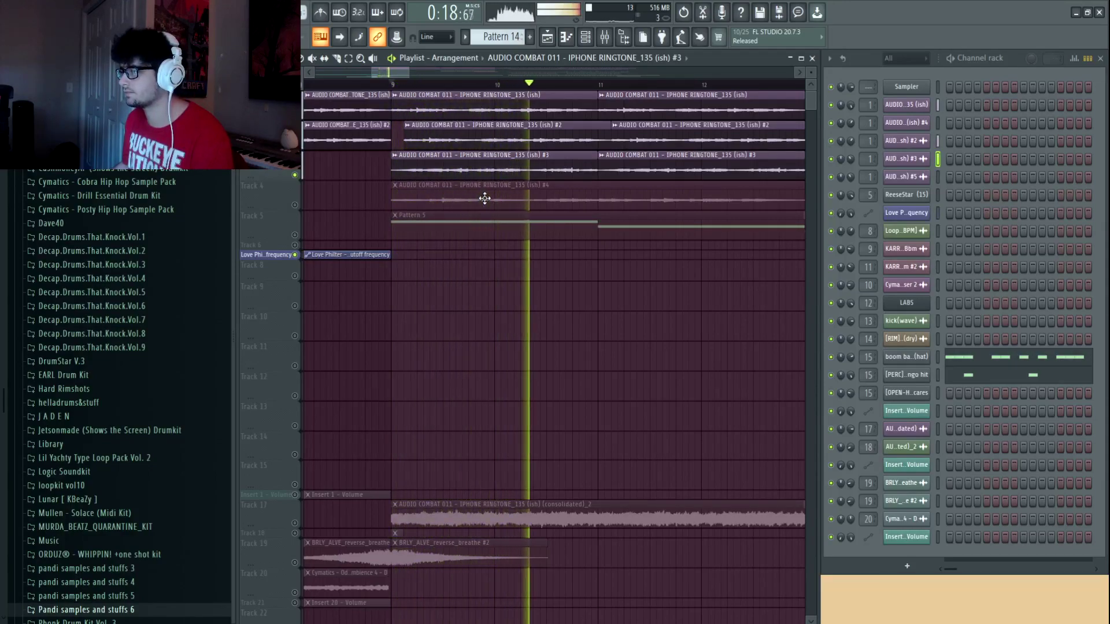
{"action": "key", "text": "space"}
Mute the first three ringtone tracks, enable Track 4 and inspect the ringtone #4 clip's sample settings
{"action": "left_click", "coordinate": [295, 116]}
{"action": "left_click", "coordinate": [295, 145]}
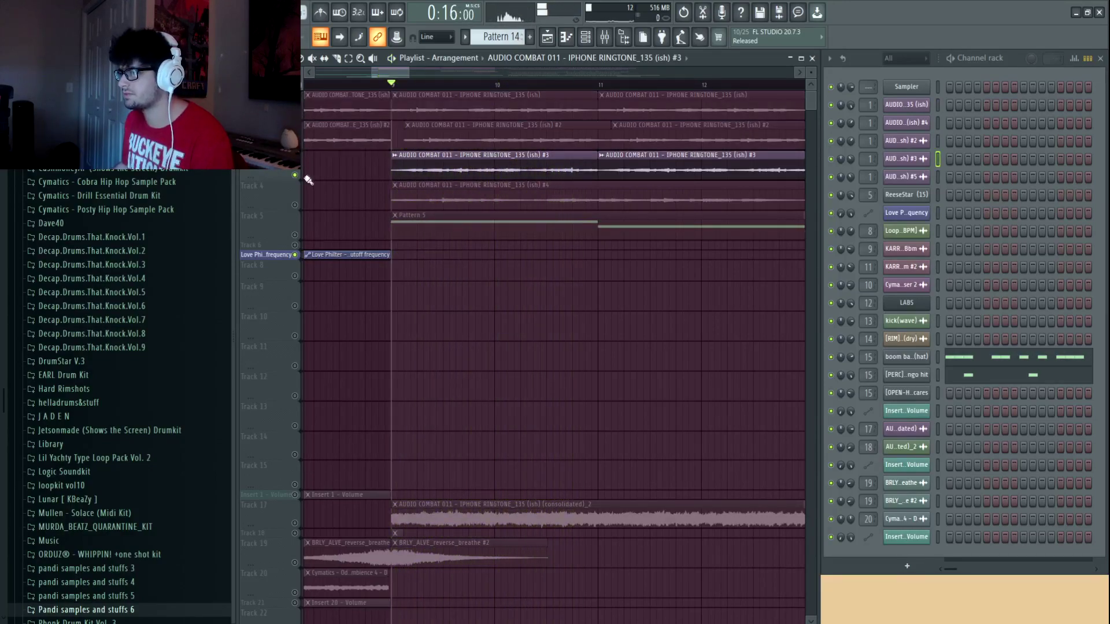
{"action": "left_click", "coordinate": [295, 176]}
{"action": "left_click", "coordinate": [295, 205]}
{"action": "left_click", "coordinate": [446, 203]}
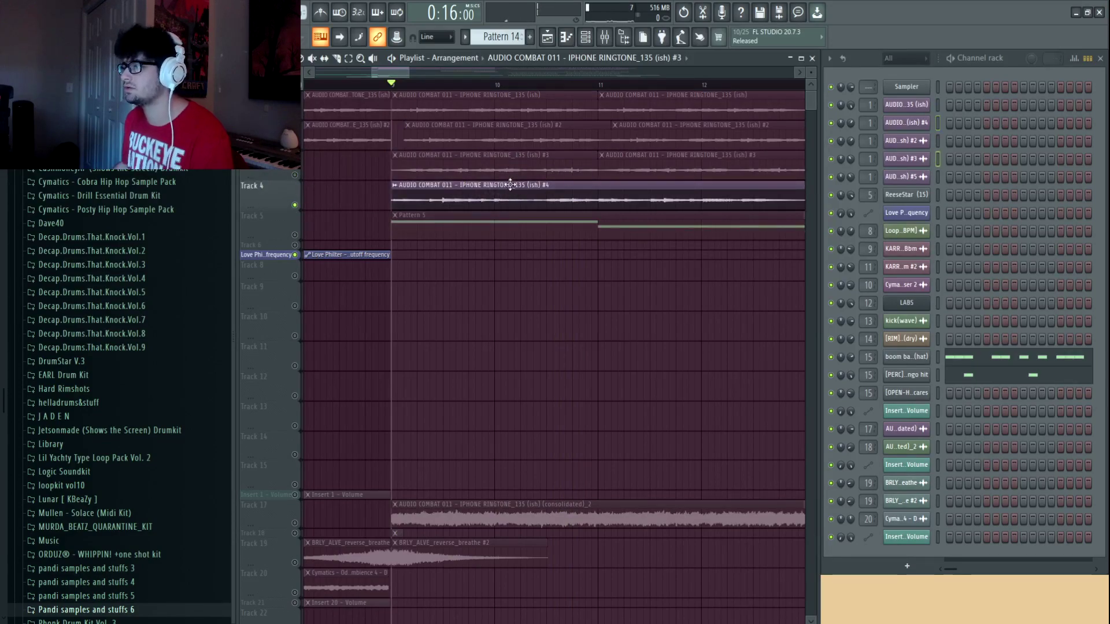
{"action": "double_click", "coordinate": [511, 185]}
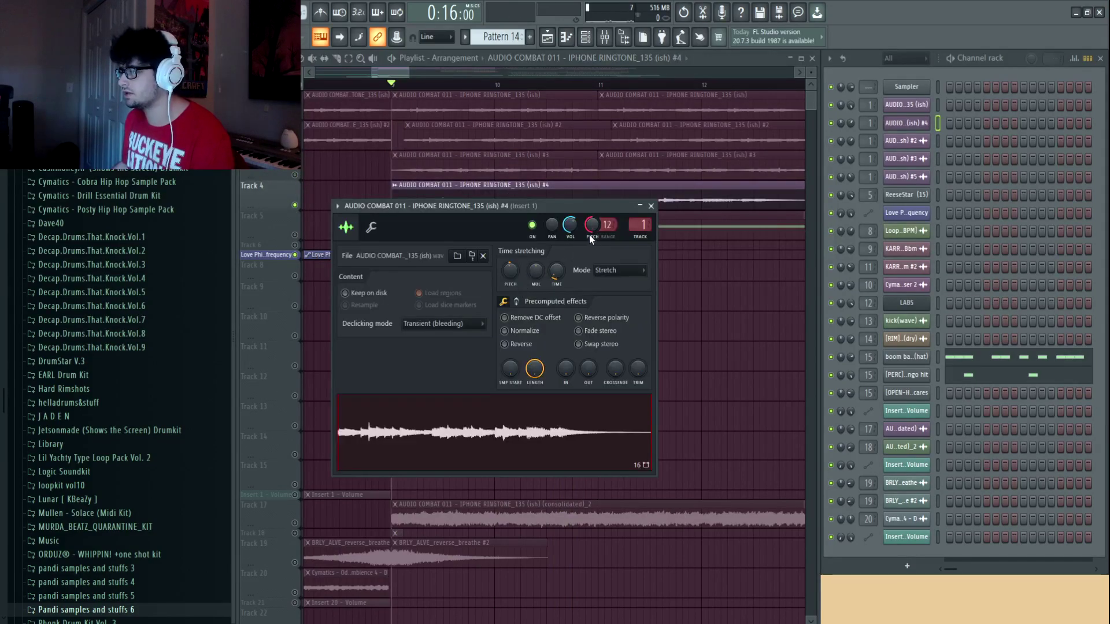
{"action": "left_click", "coordinate": [651, 206]}
Play Track 4 from bar 9, and play it again together with the first three ringtone tracks enabled
{"action": "key", "text": "space"}
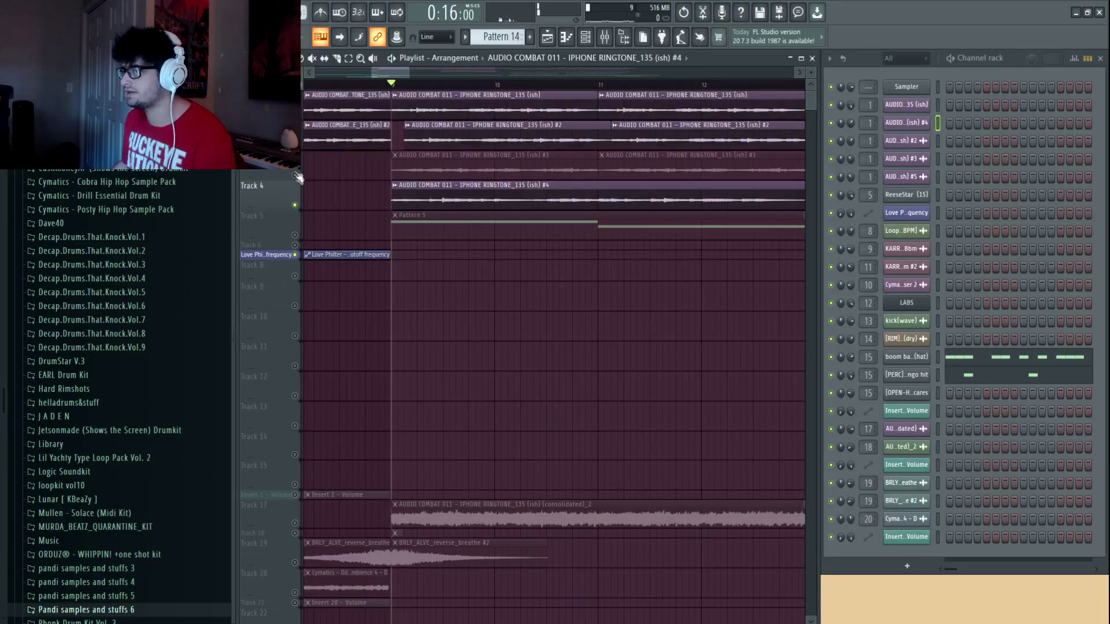
{"action": "left_click", "coordinate": [295, 175]}
{"action": "key", "text": "space"}
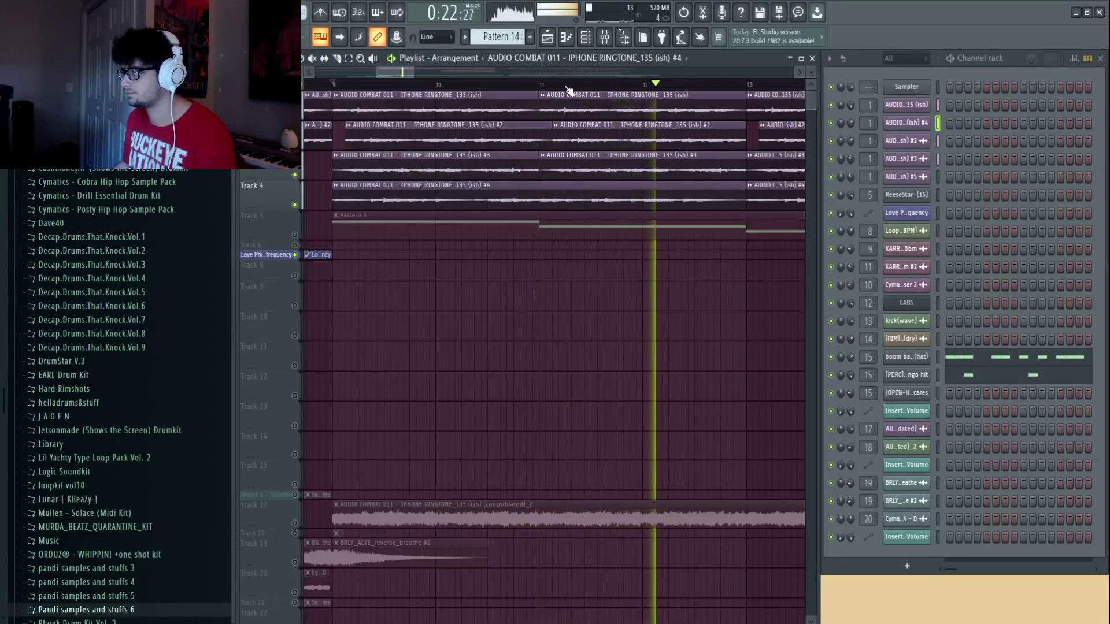
{"action": "scroll", "coordinate": [501, 284], "scroll_direction": "down", "scroll_amount": 3}
{"action": "key", "text": "space"}
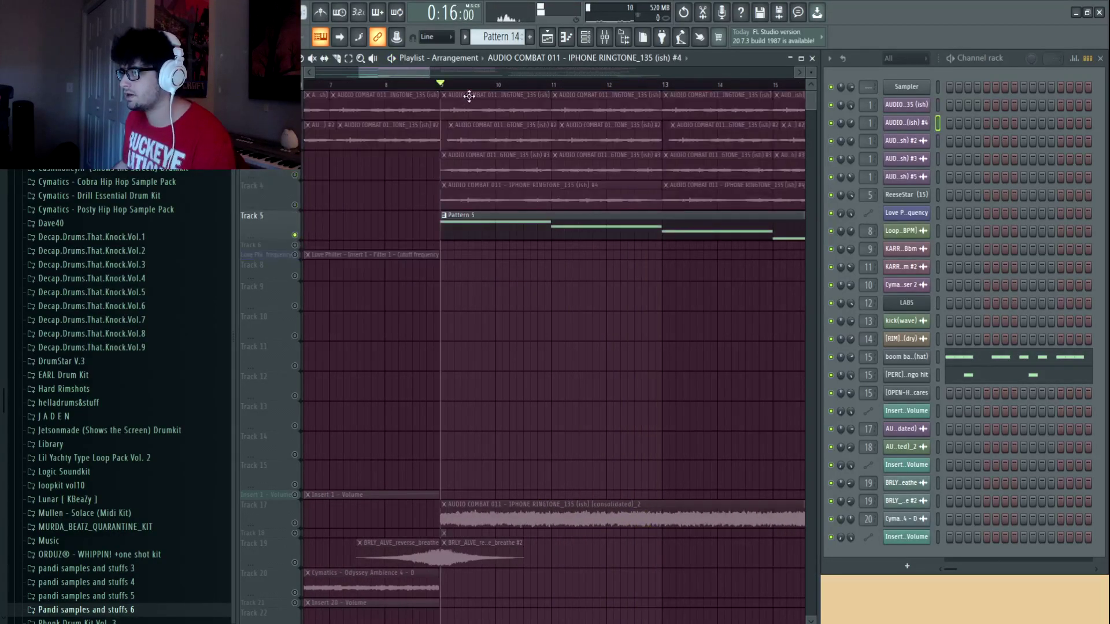
Open the Pattern 5 clip from Track 5 in the piano roll to view its ReeseStar (15) notes
{"action": "double_click", "coordinate": [545, 231]}
{"action": "scroll", "coordinate": [632, 99], "scroll_direction": "down", "scroll_amount": 3}
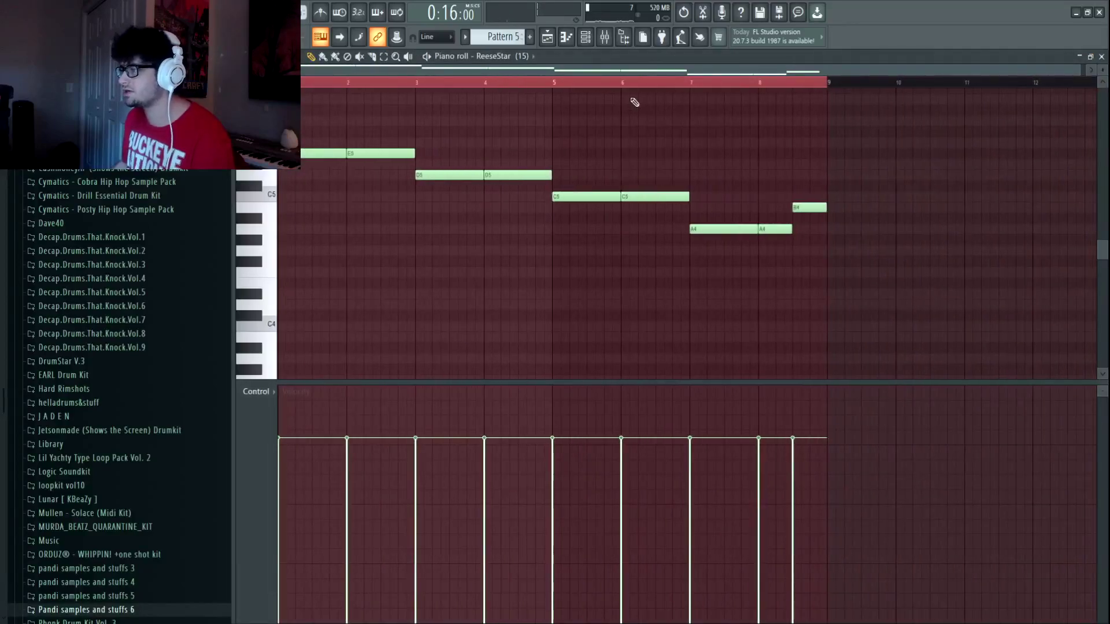
{"action": "scroll", "coordinate": [685, 195], "scroll_direction": "up", "scroll_amount": 1}
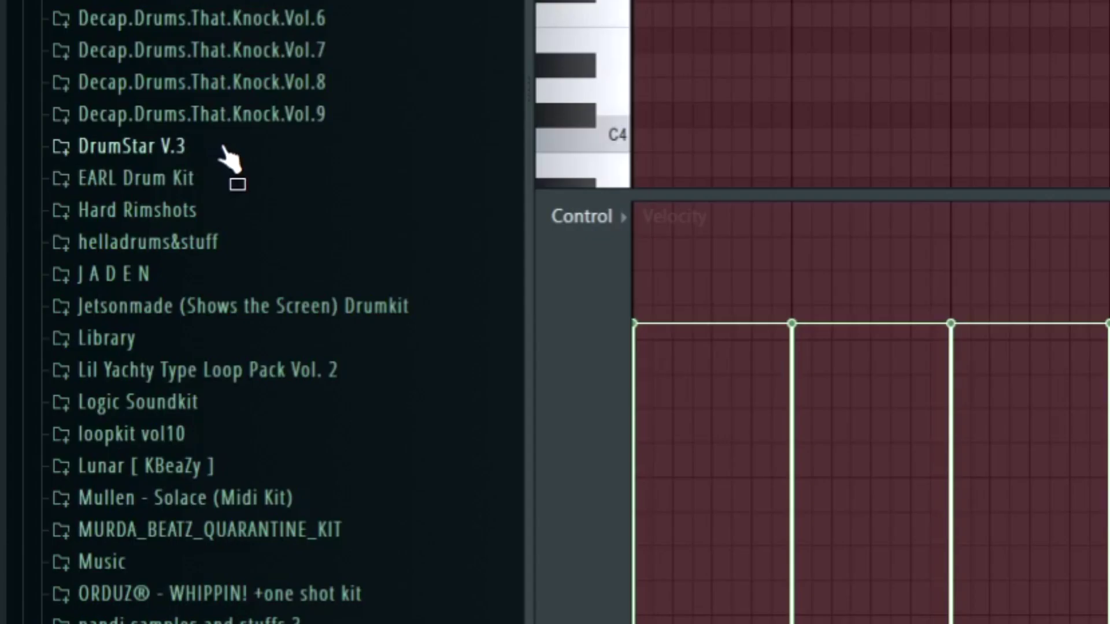
Locate ReeseStar (15) in the DrumStar V.3 kit's Bass folder and collapse the ~HIP HOP~ folder in the browser
{"action": "left_click", "coordinate": [100, 360]}
{"action": "left_click", "coordinate": [183, 174]}
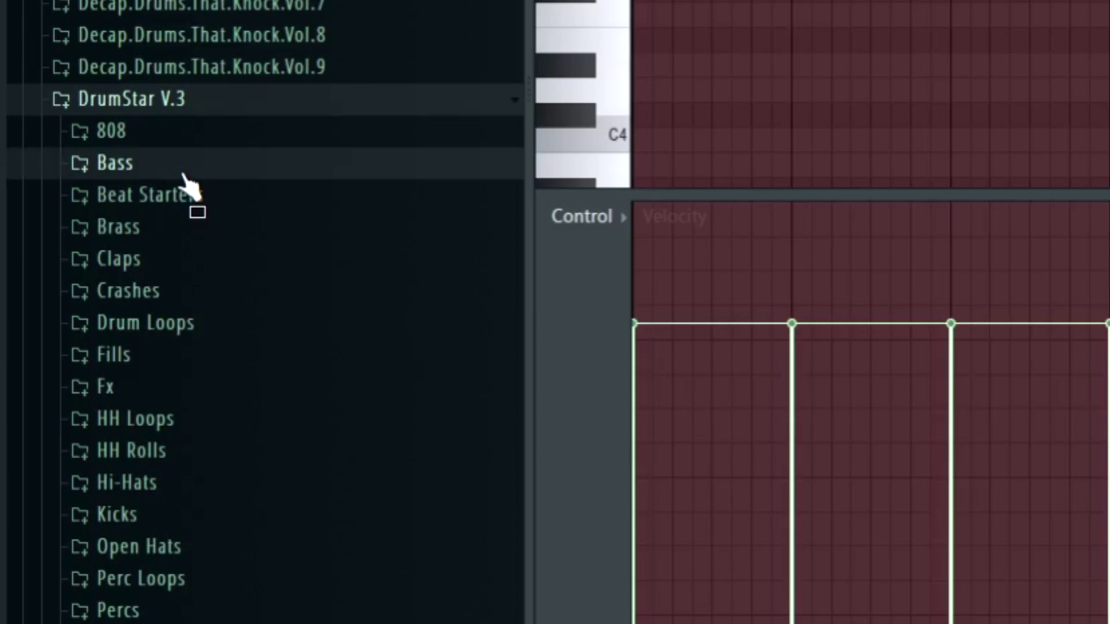
{"action": "left_click", "coordinate": [199, 225]}
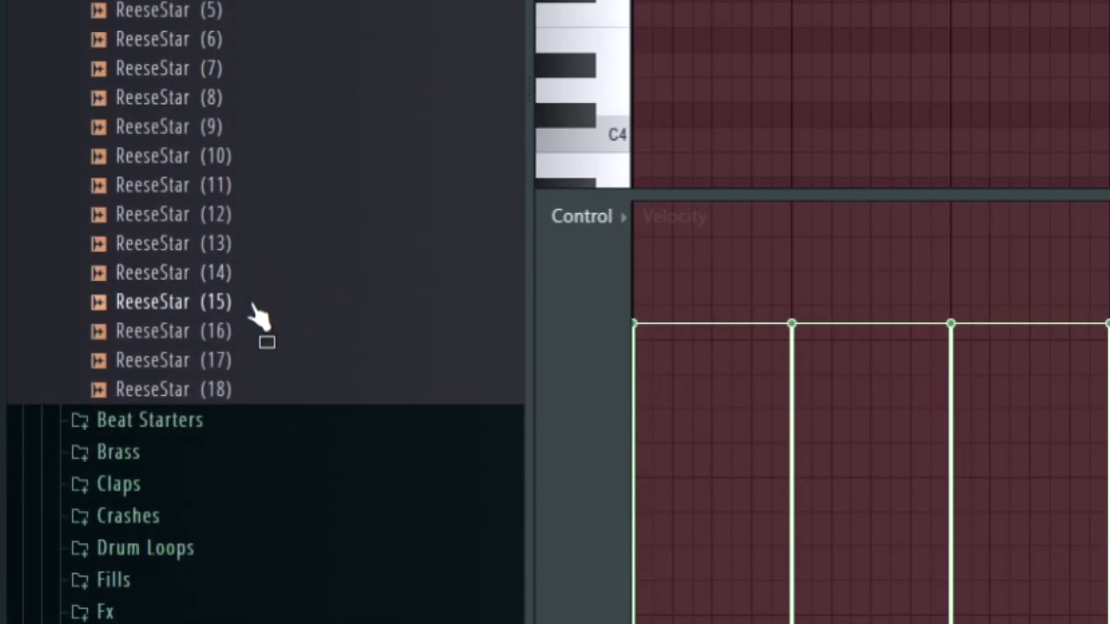
{"action": "scroll", "coordinate": [126, 245], "scroll_direction": "up", "scroll_amount": 12}
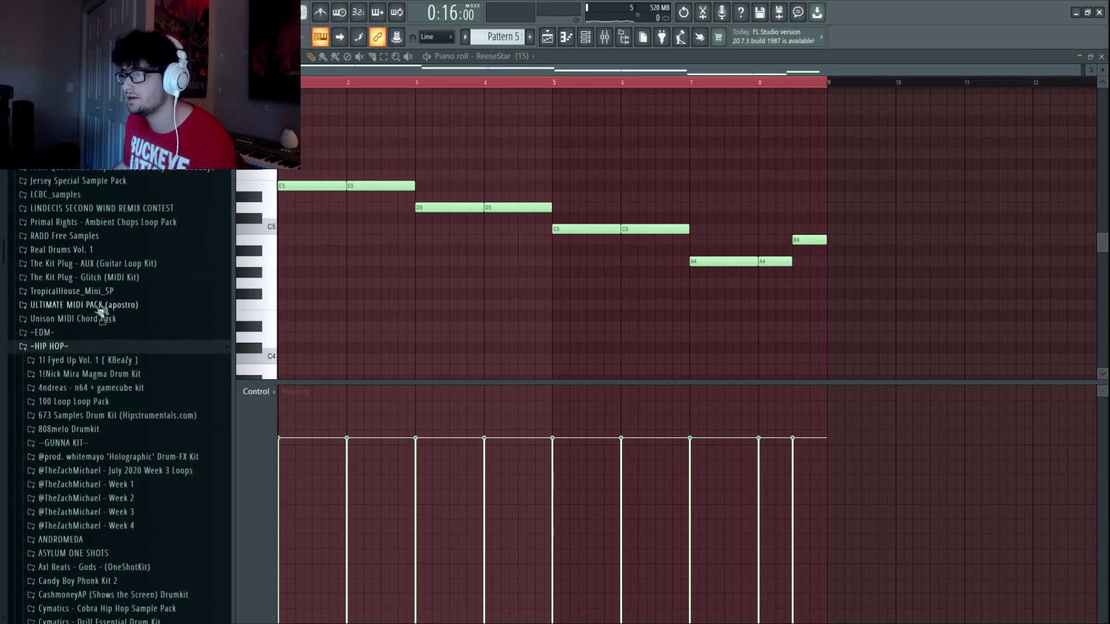
{"action": "left_click", "coordinate": [49, 346]}
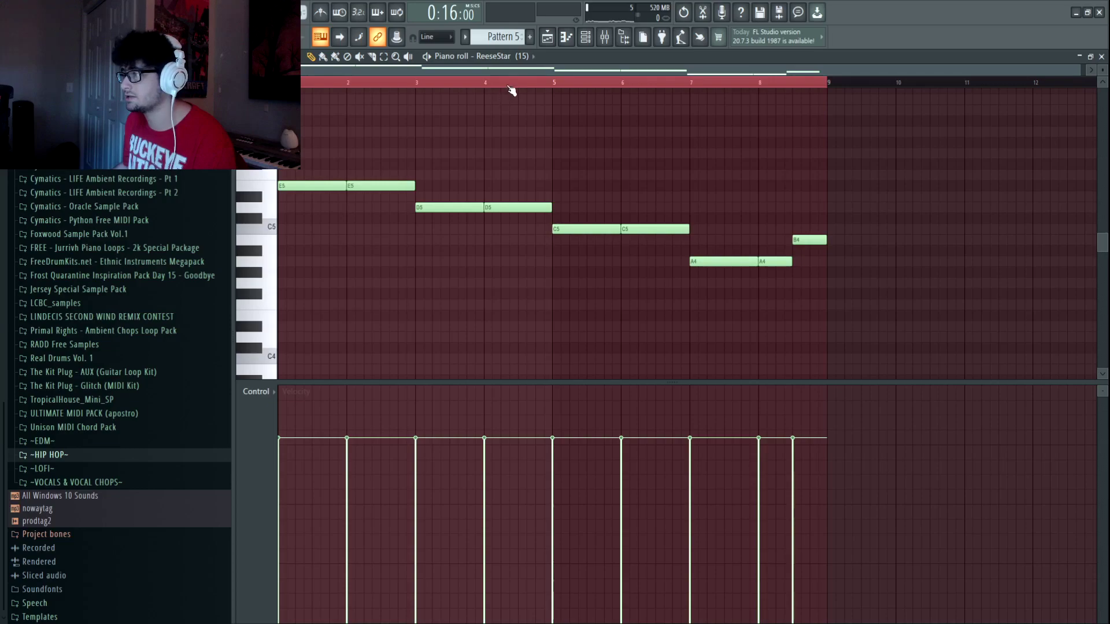
Close the piano roll and play the four ringtone tracks with the Pattern 5 bass from bar 9
{"action": "left_click", "coordinate": [1101, 56]}
{"action": "double_click", "coordinate": [446, 223]}
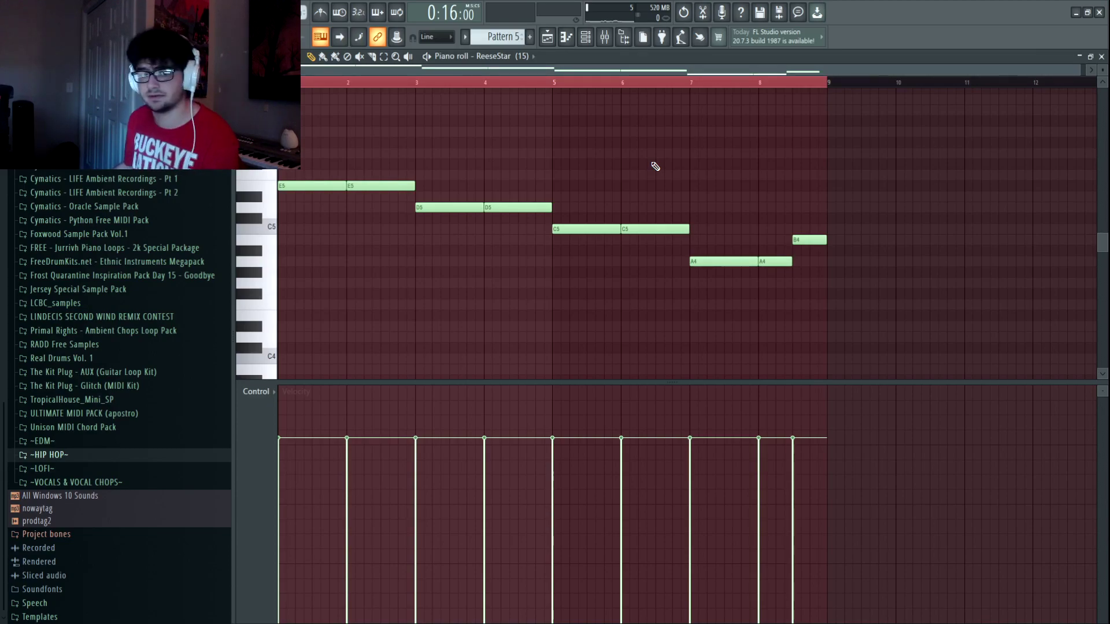
{"action": "key", "text": "space"}
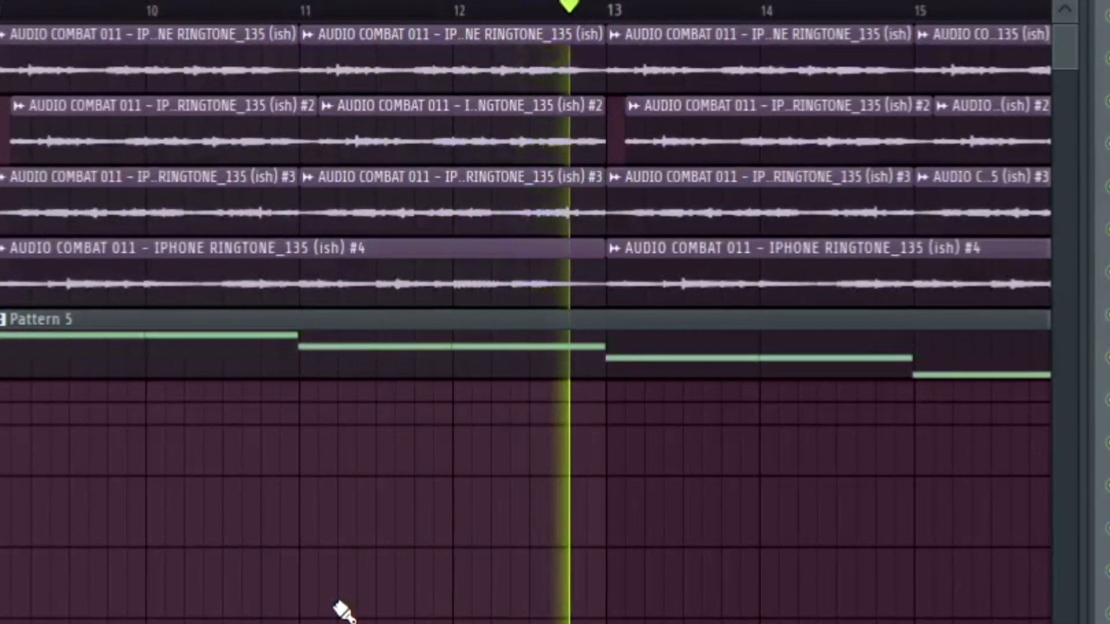
{"action": "left_click_drag", "start_coordinate": [607, 1], "coordinate": [653, 1]}
{"action": "scroll", "coordinate": [640, 26], "scroll_direction": "down", "scroll_amount": 2}
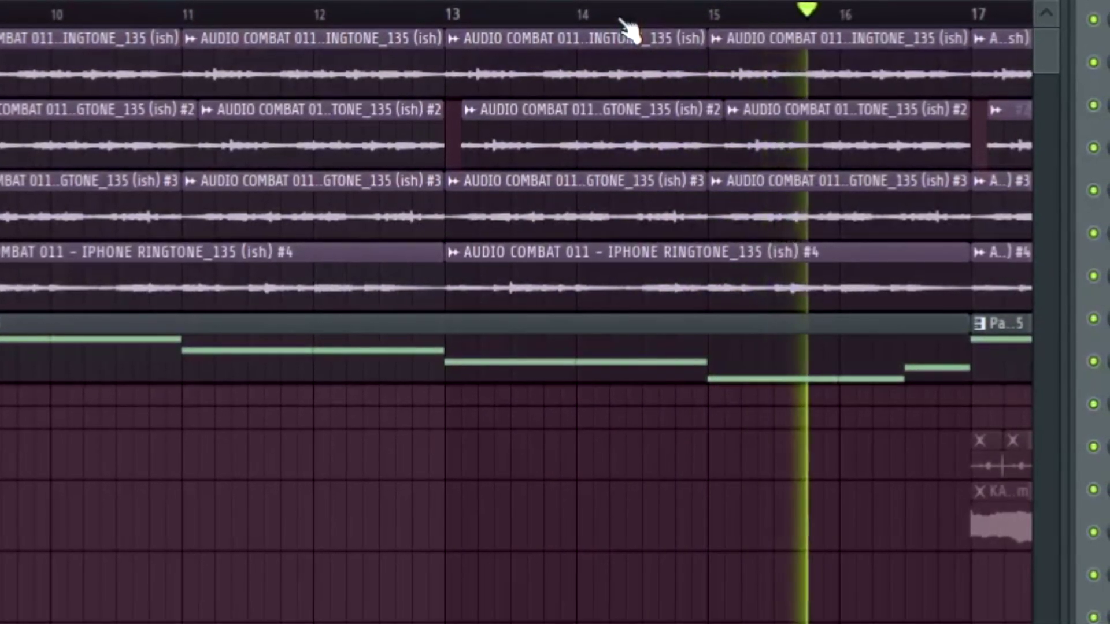
{"action": "key", "text": "space"}
{"action": "scroll", "coordinate": [493, 346], "scroll_direction": "down", "scroll_amount": 6}
{"action": "scroll", "coordinate": [503, 332], "scroll_direction": "up", "scroll_amount": 6}
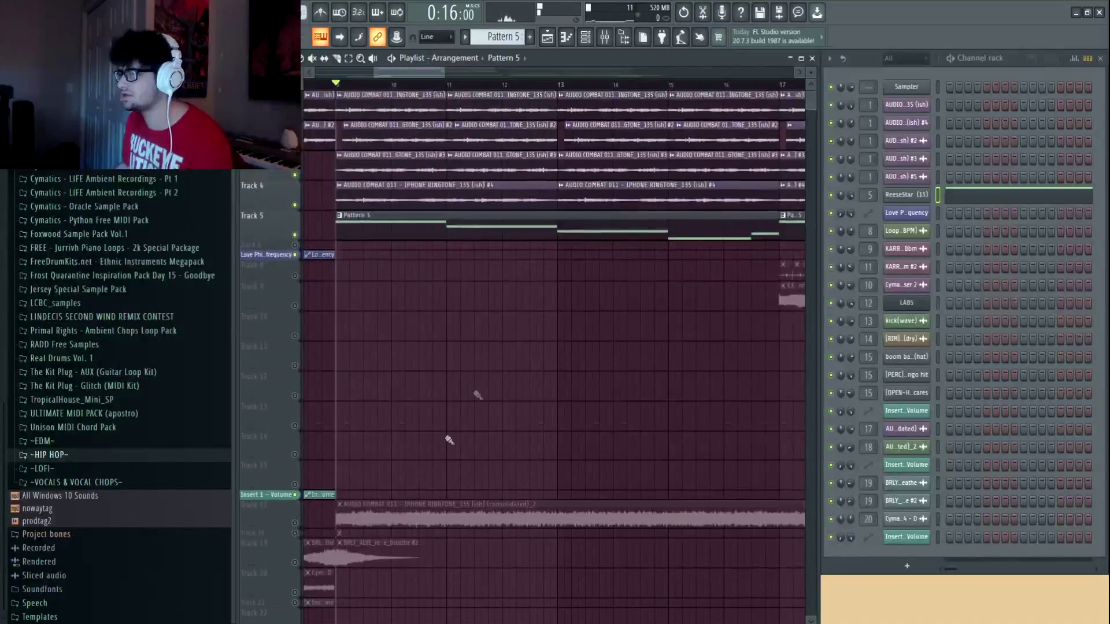
Enable Track 17, solo its consolidated ringtone clip, and play it together with the ringtone and bass tracks
{"action": "left_click", "coordinate": [294, 523]}
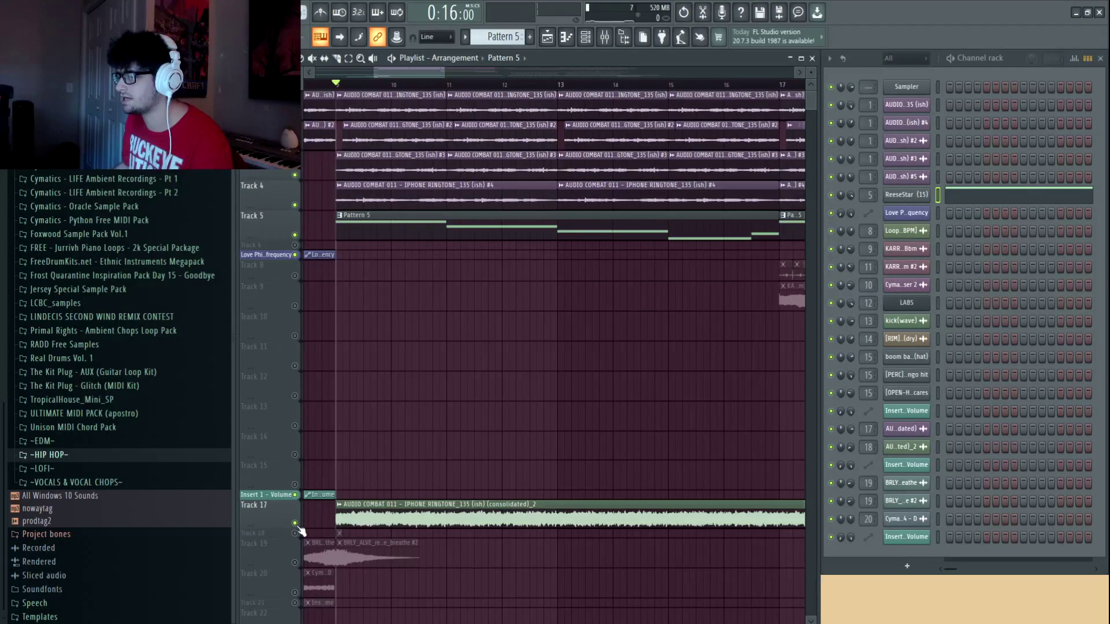
{"action": "left_click", "coordinate": [296, 527], "text": "ctrl"}
{"action": "left_click", "coordinate": [387, 525]}
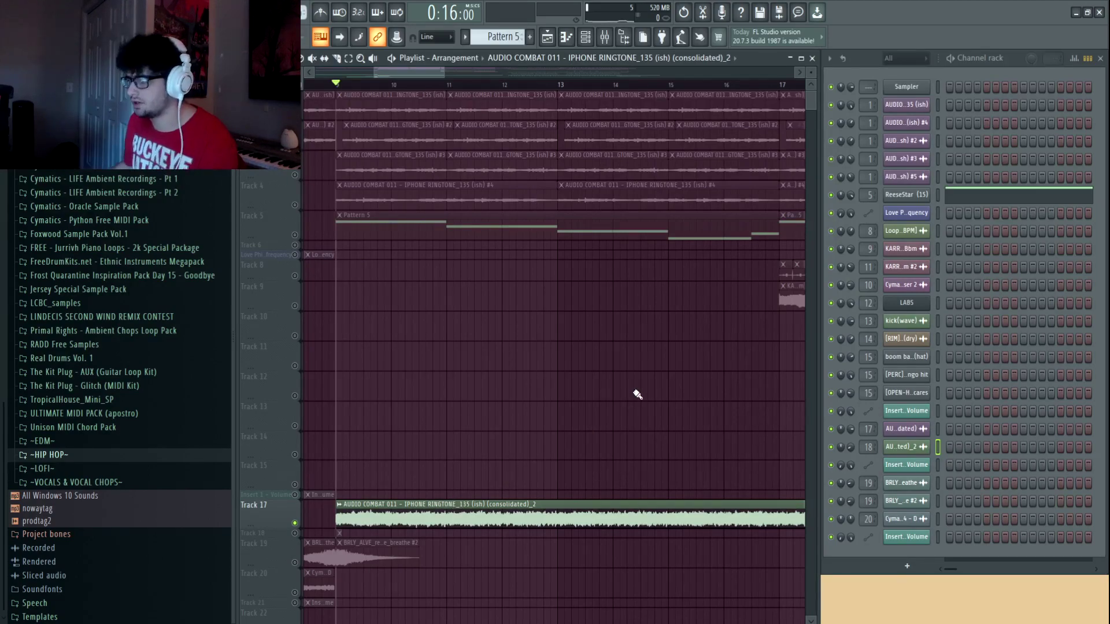
{"action": "scroll", "coordinate": [488, 404], "scroll_direction": "down", "scroll_amount": 1}
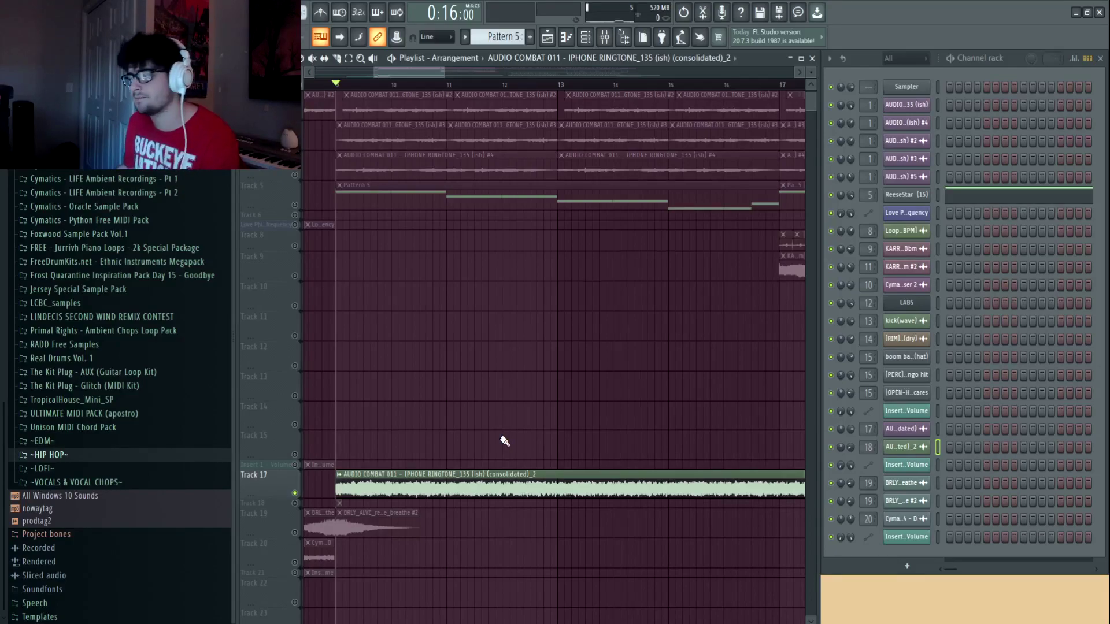
{"action": "scroll", "coordinate": [426, 426], "scroll_direction": "down", "scroll_amount": 3}
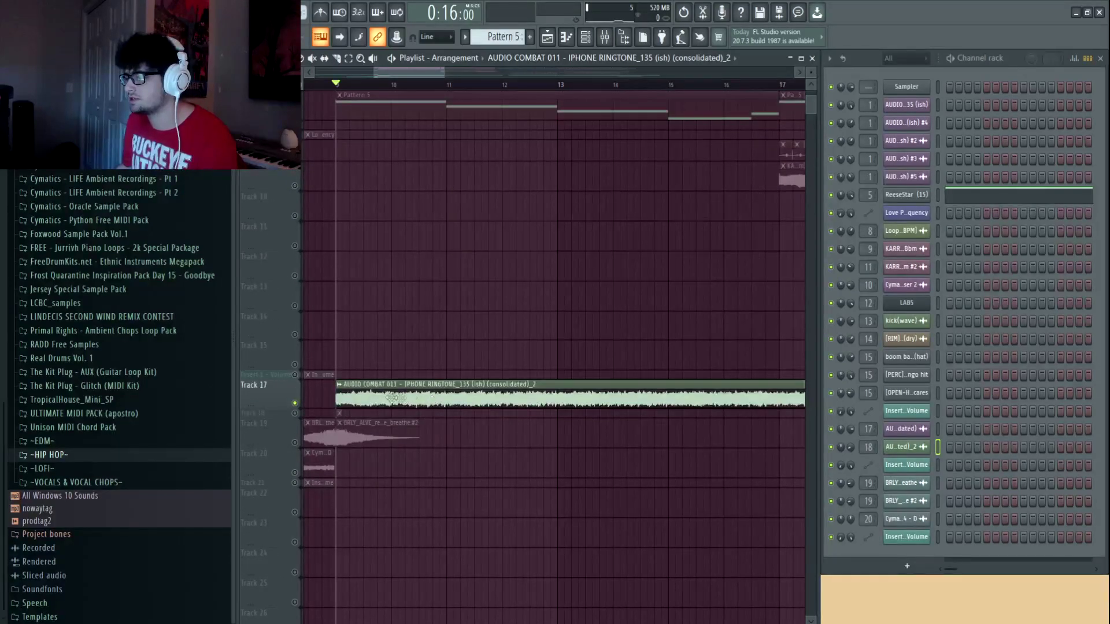
{"action": "key", "text": "space"}
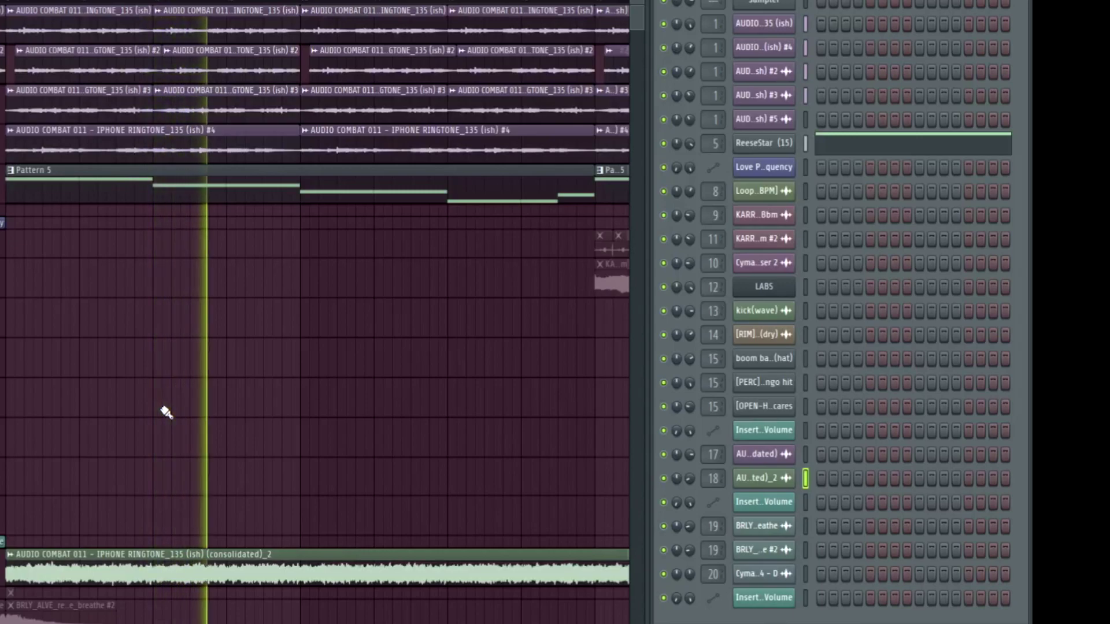
{"action": "key", "text": "space"}
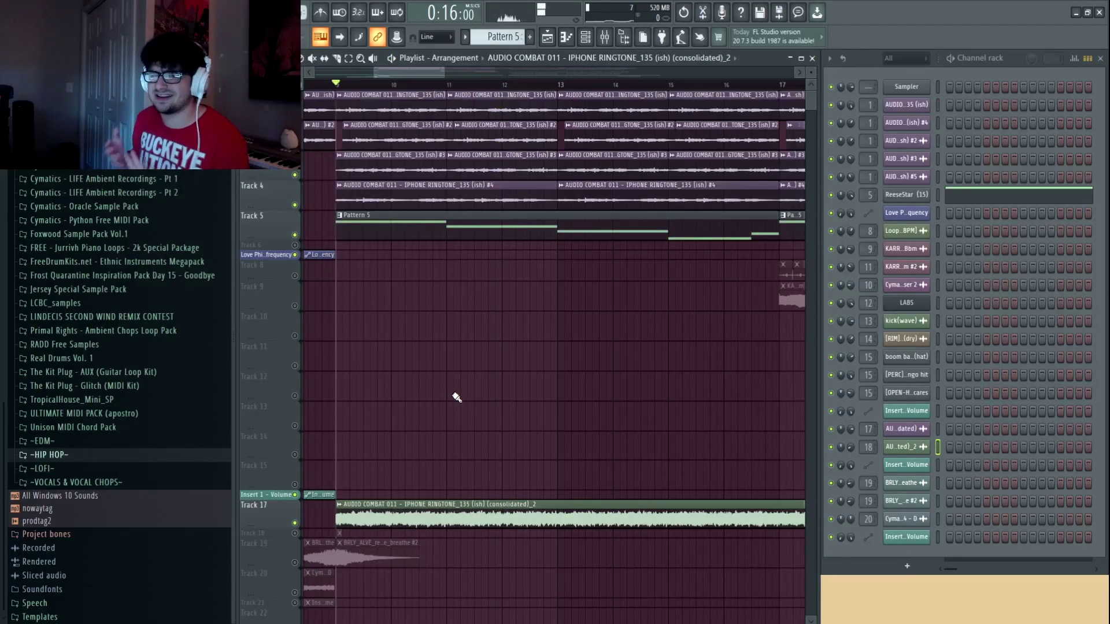
Enable all playlist tracks and examine the intro clips on Tracks 17 to 21
{"action": "scroll", "coordinate": [457, 398], "scroll_direction": "down", "scroll_amount": 4}
{"action": "scroll", "coordinate": [416, 91], "scroll_direction": "down", "scroll_amount": 3}
{"action": "right_click", "coordinate": [295, 442]}
{"action": "right_click", "coordinate": [296, 443]}
{"action": "scroll", "coordinate": [456, 441], "scroll_direction": "down", "scroll_amount": 1}
{"action": "scroll", "coordinate": [456, 441], "scroll_direction": "up", "scroll_amount": 3}
{"action": "left_click_drag", "start_coordinate": [528, 454], "coordinate": [636, 460]}
{"action": "scroll", "coordinate": [625, 459], "scroll_direction": "down", "scroll_amount": 5}
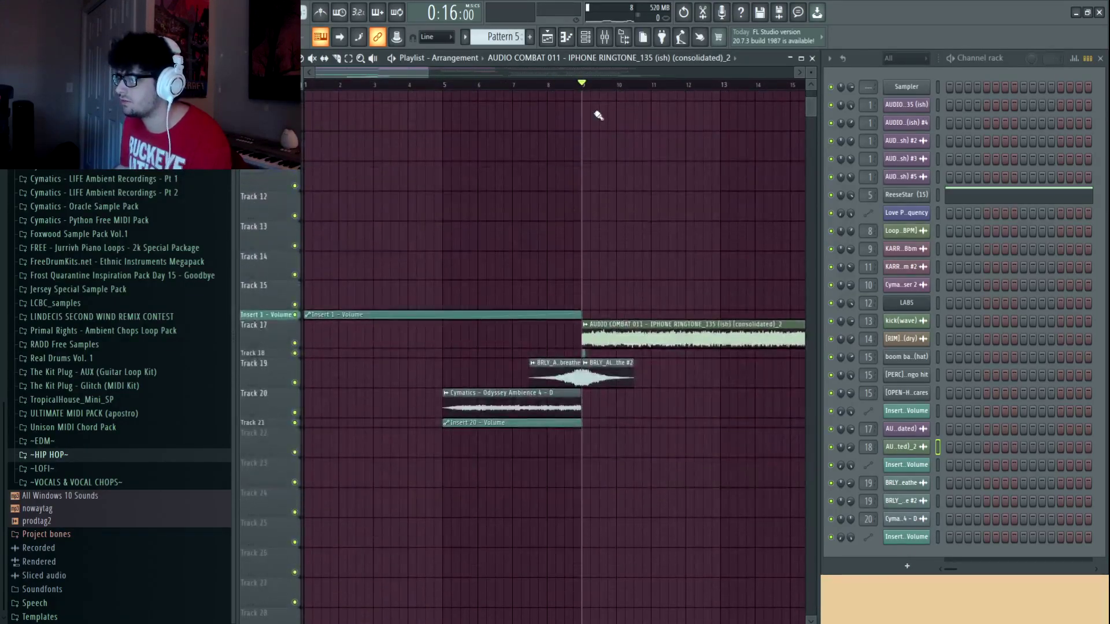
Solo Track 19, check the BRLY_ALVE_reverse_breathe #2 clip's sample settings, and play both reverse breathe clips from their start
{"action": "scroll", "coordinate": [583, 94], "scroll_direction": "up", "scroll_amount": 3}
{"action": "right_click", "coordinate": [295, 383]}
{"action": "left_click_drag", "start_coordinate": [464, 370], "coordinate": [395, 396]}
{"action": "left_click", "coordinate": [408, 85]}
{"action": "left_click_drag", "start_coordinate": [578, 348], "coordinate": [490, 354]}
{"action": "double_click", "coordinate": [464, 400]}
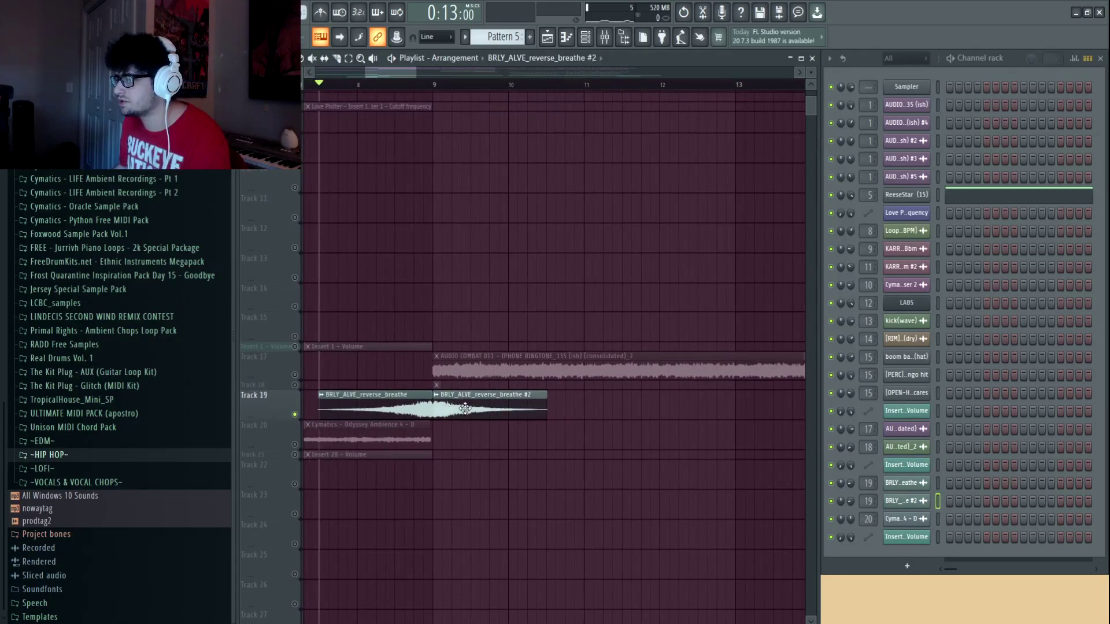
{"action": "left_click", "coordinate": [636, 190]}
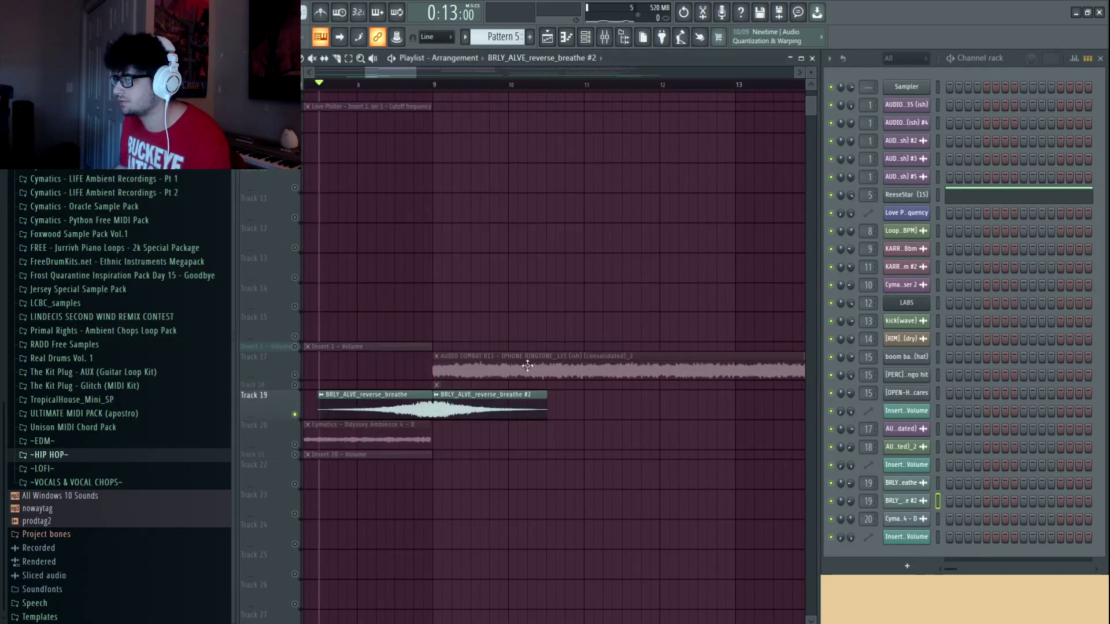
{"action": "key", "text": "space"}
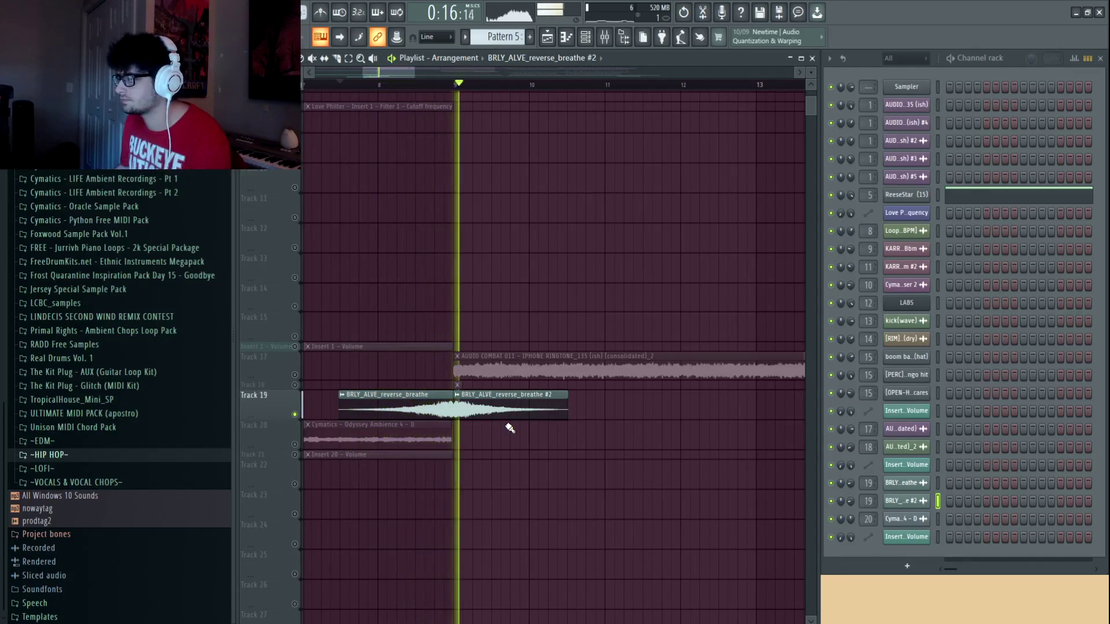
{"action": "key", "text": "space"}
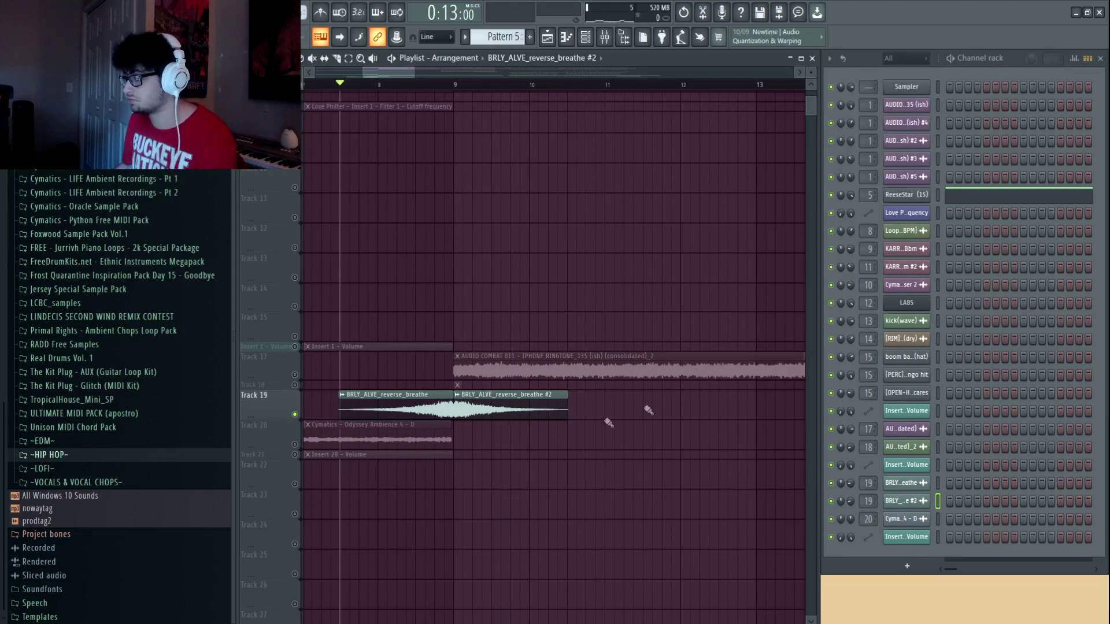
Solo Track 20, enable the Insert 20 volume automation on Track 21, and play the Odyssey Ambience clip from bar 5
{"action": "right_click", "coordinate": [296, 445]}
{"action": "left_click", "coordinate": [296, 456]}
{"action": "left_click_drag", "start_coordinate": [456, 479], "coordinate": [682, 507]}
{"action": "left_click", "coordinate": [379, 85]}
{"action": "key", "text": "space"}
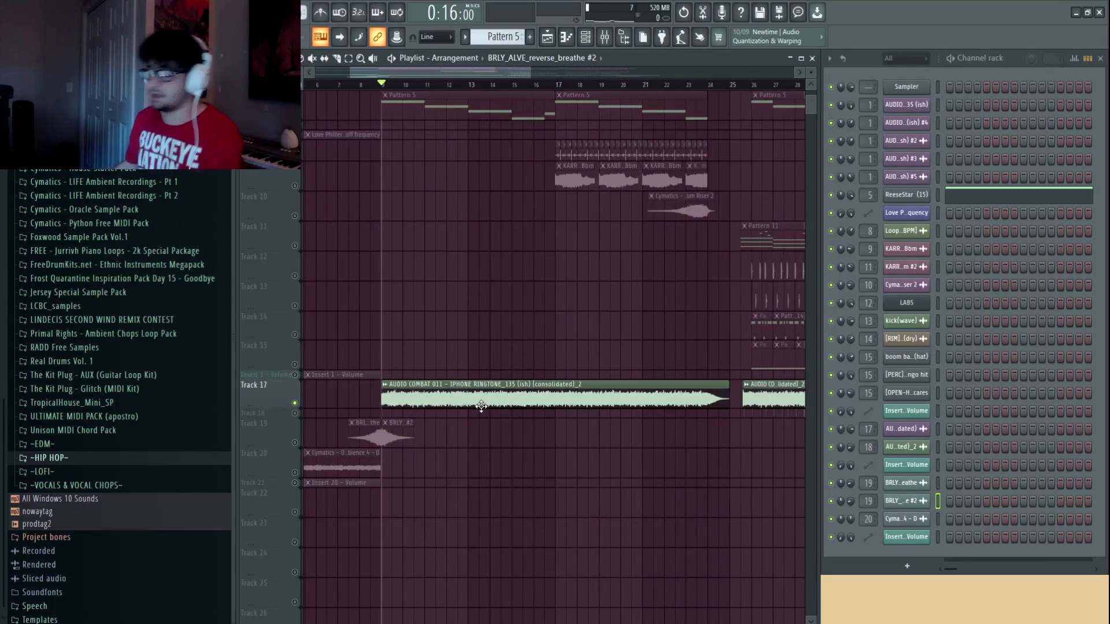
Check the consolidated ringtone clip's sample settings on Track 17 and view its effects on mixer Insert 18
{"action": "double_click", "coordinate": [482, 406]}
{"action": "left_click", "coordinate": [568, 111]}
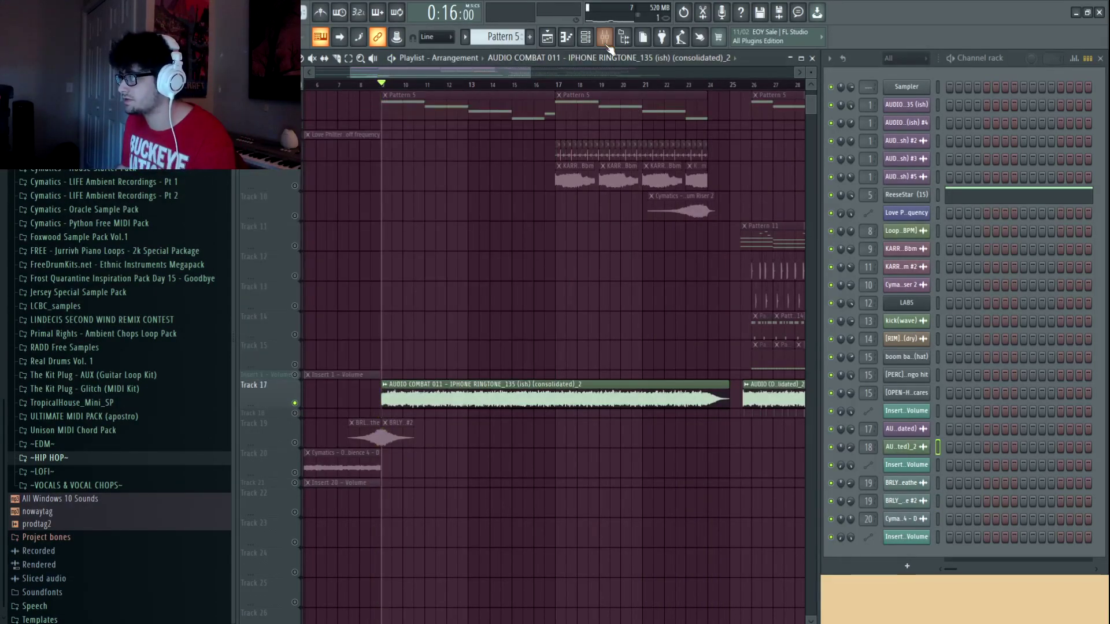
{"action": "left_click", "coordinate": [606, 39]}
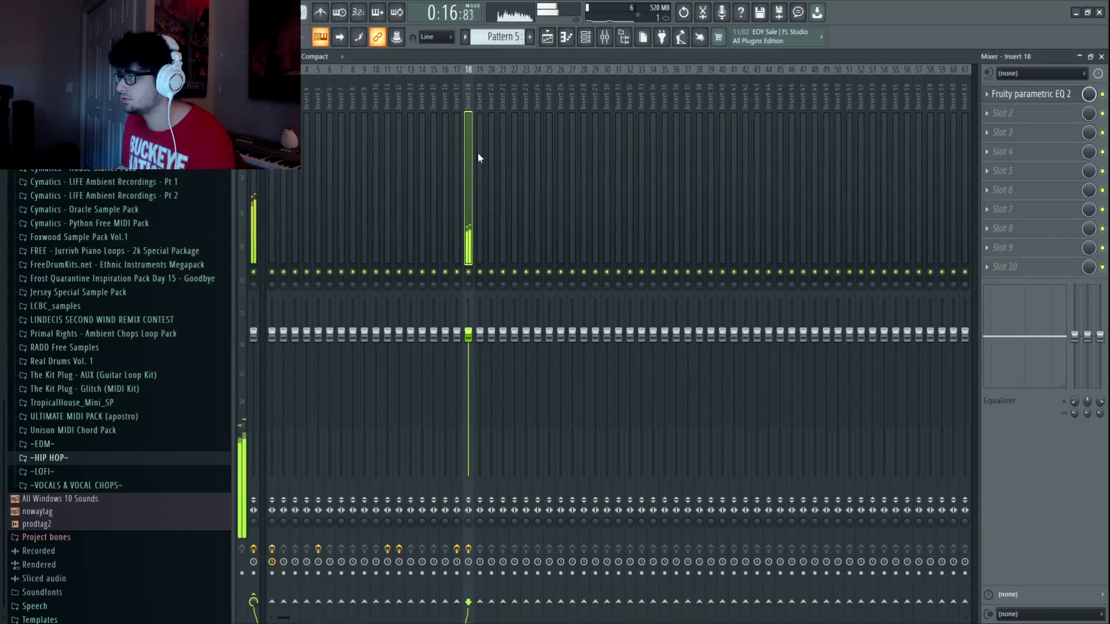
Open Edison on mixer Insert 17 to examine the recorded waveform of the consolidated ringtone
{"action": "left_click", "coordinate": [456, 111]}
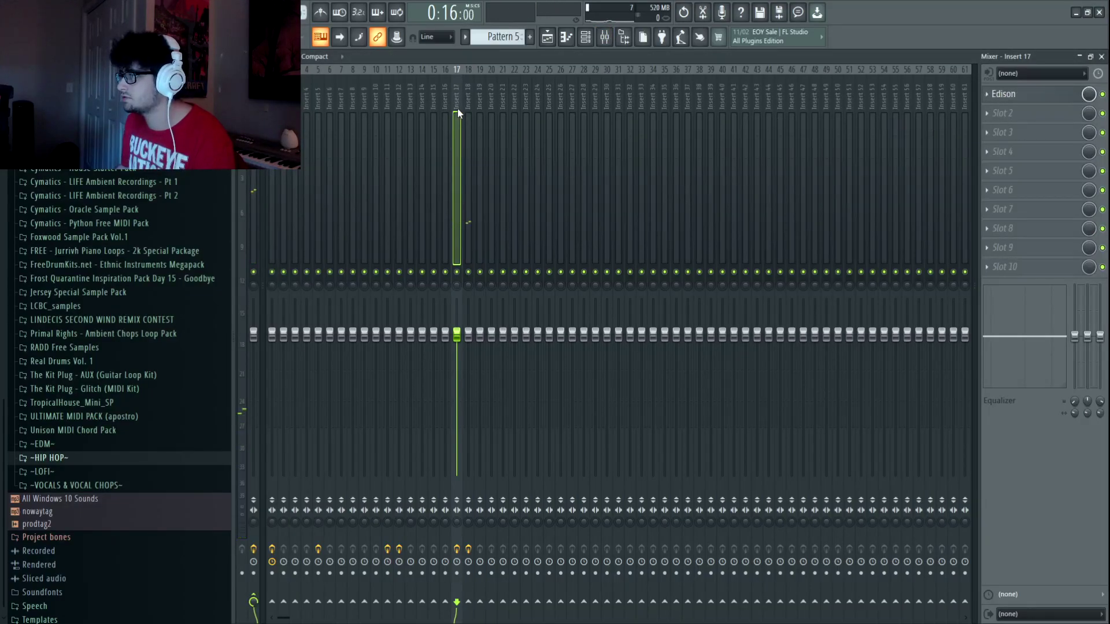
{"action": "left_click", "coordinate": [1050, 102]}
{"action": "left_click_drag", "start_coordinate": [680, 460], "coordinate": [696, 144]}
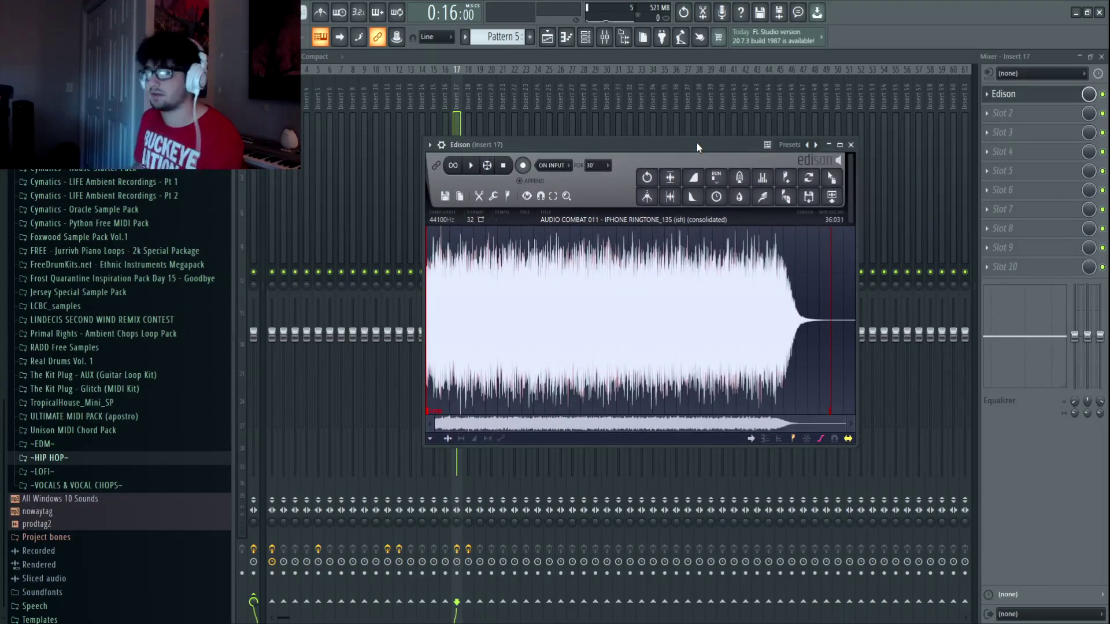
{"action": "left_click_drag", "start_coordinate": [696, 143], "coordinate": [672, 147]}
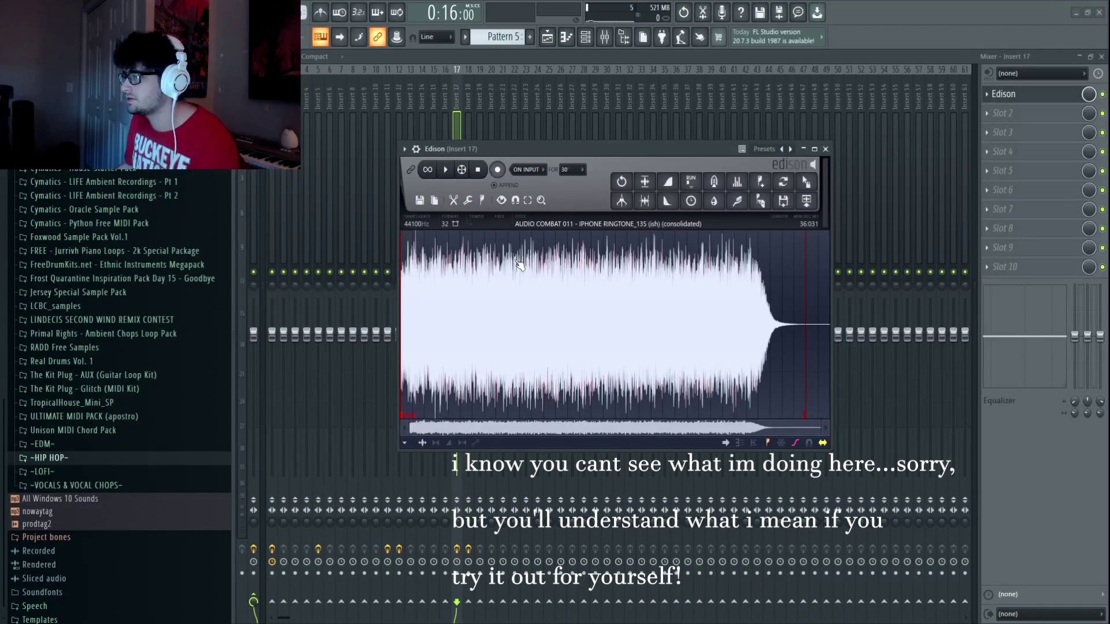
Close Edison and the mixer, and play Track 17's consolidated ringtone clip from bar 9
{"action": "left_click", "coordinate": [826, 150]}
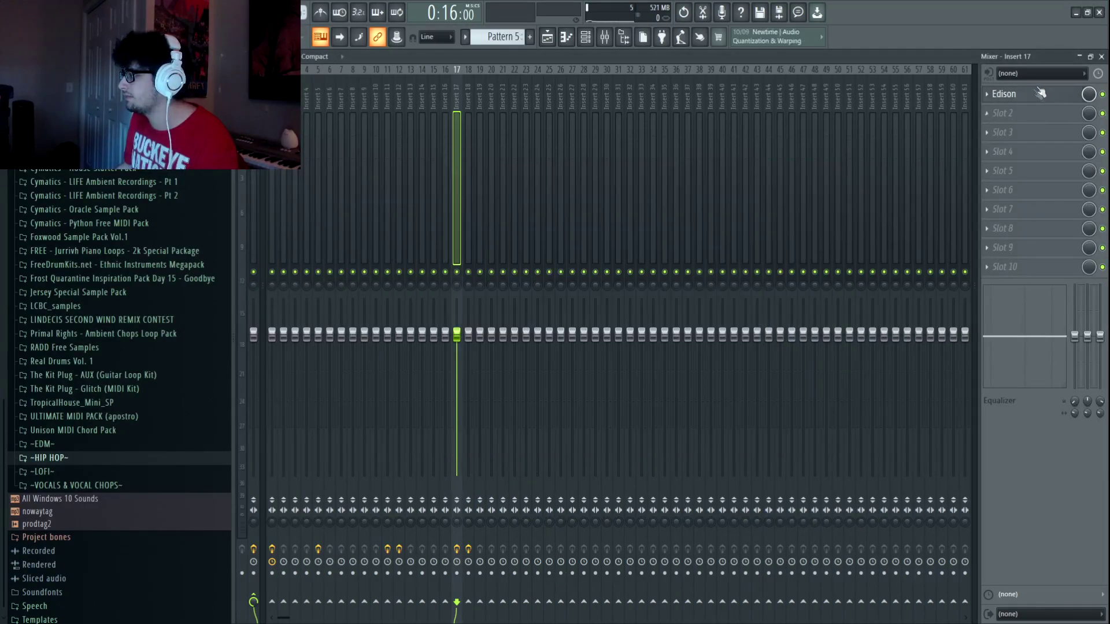
{"action": "left_click", "coordinate": [1102, 57]}
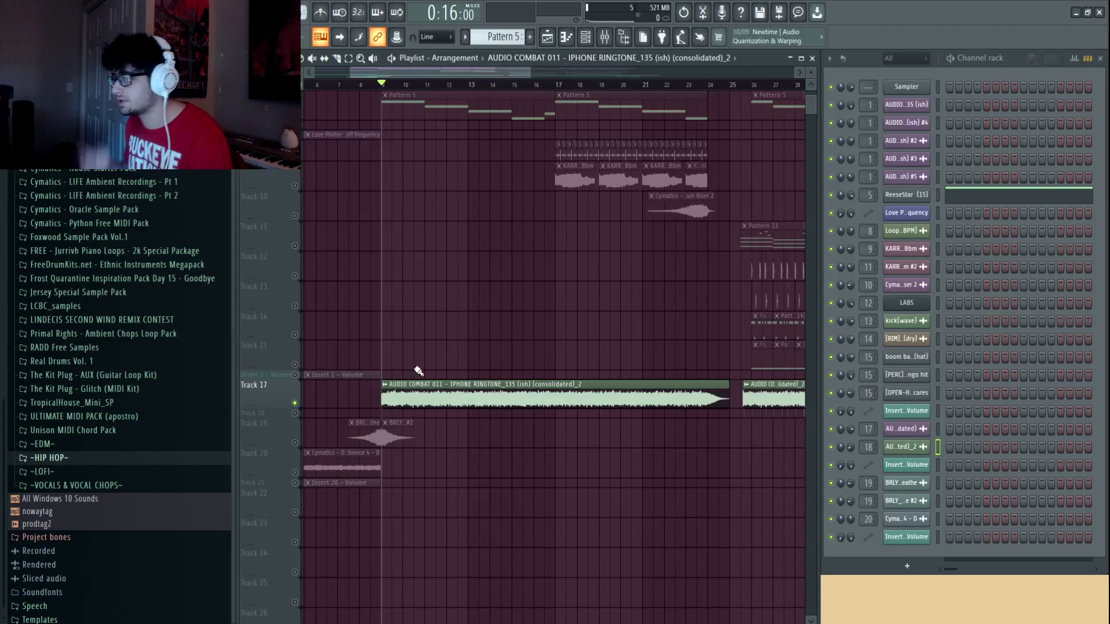
{"action": "key", "text": "space"}
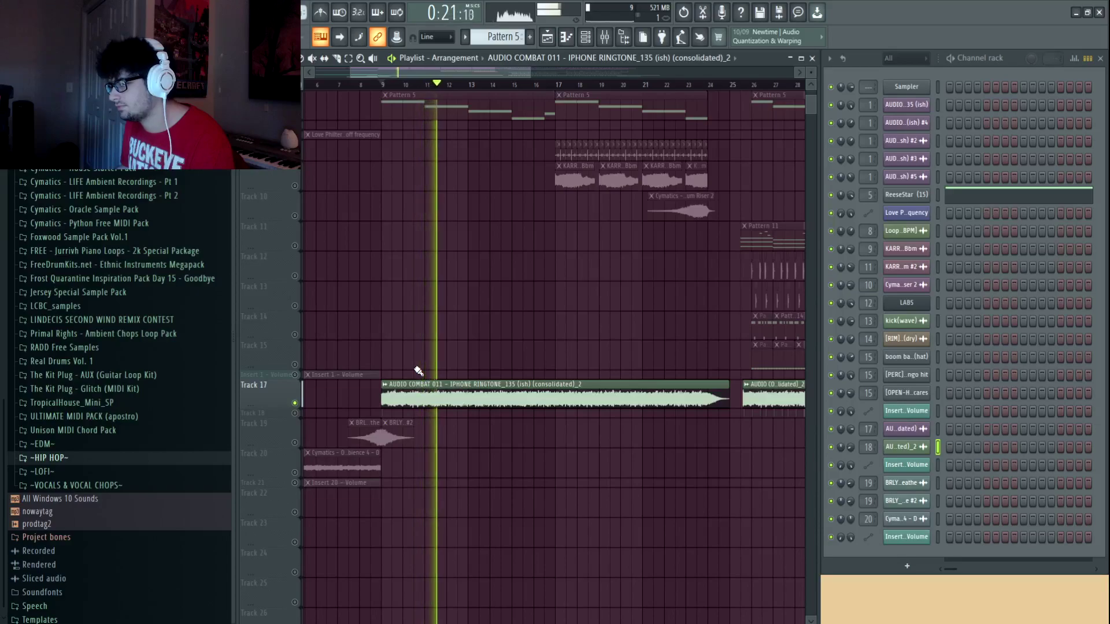
{"action": "key", "text": "space"}
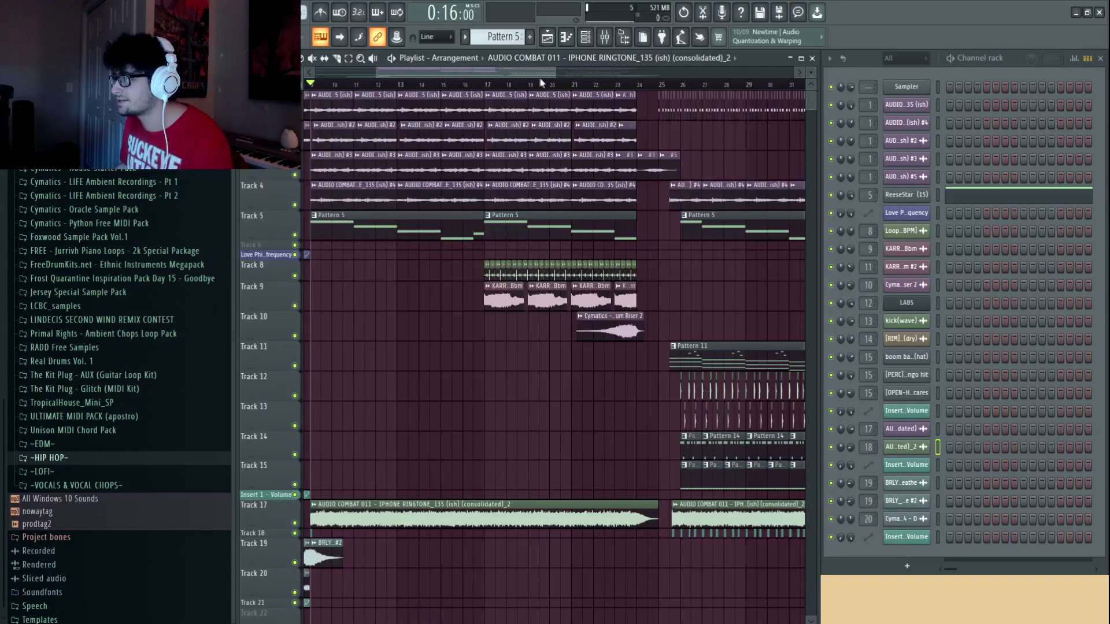
Set the playback position to bar 17 and solo Tracks 8, 9 and 10 in turn
{"action": "scroll", "coordinate": [509, 128], "scroll_direction": "up", "scroll_amount": 2}
{"action": "left_click", "coordinate": [413, 85]}
{"action": "scroll", "coordinate": [425, 127], "scroll_direction": "up", "scroll_amount": 3}
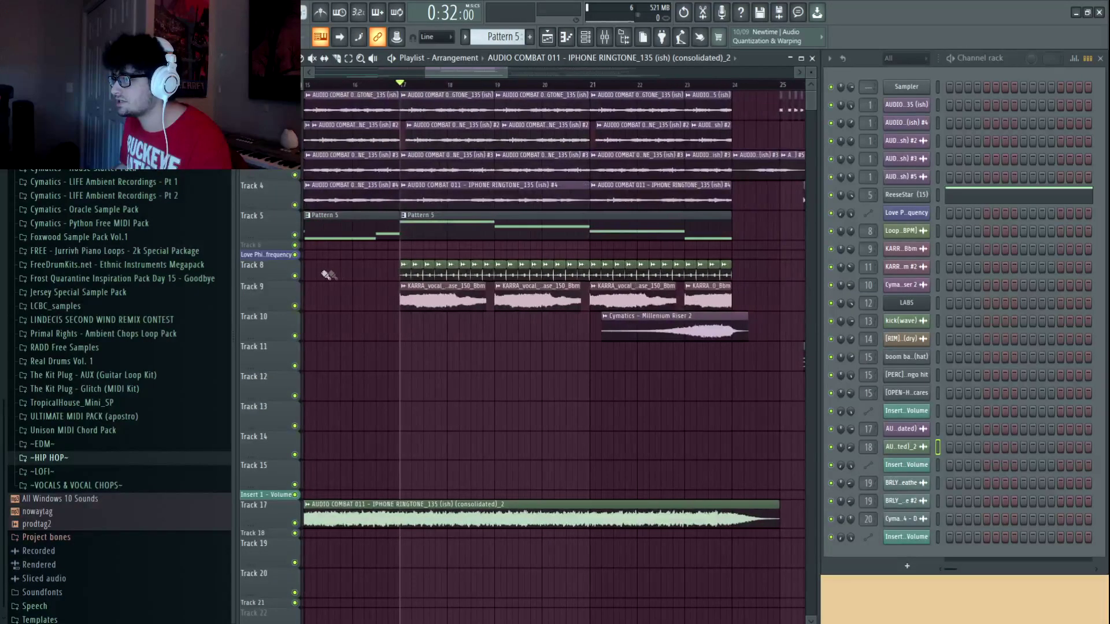
{"action": "right_click", "coordinate": [296, 277]}
{"action": "scroll", "coordinate": [528, 84], "scroll_direction": "up", "scroll_amount": 2}
{"action": "scroll", "coordinate": [529, 87], "scroll_direction": "down", "scroll_amount": 2}
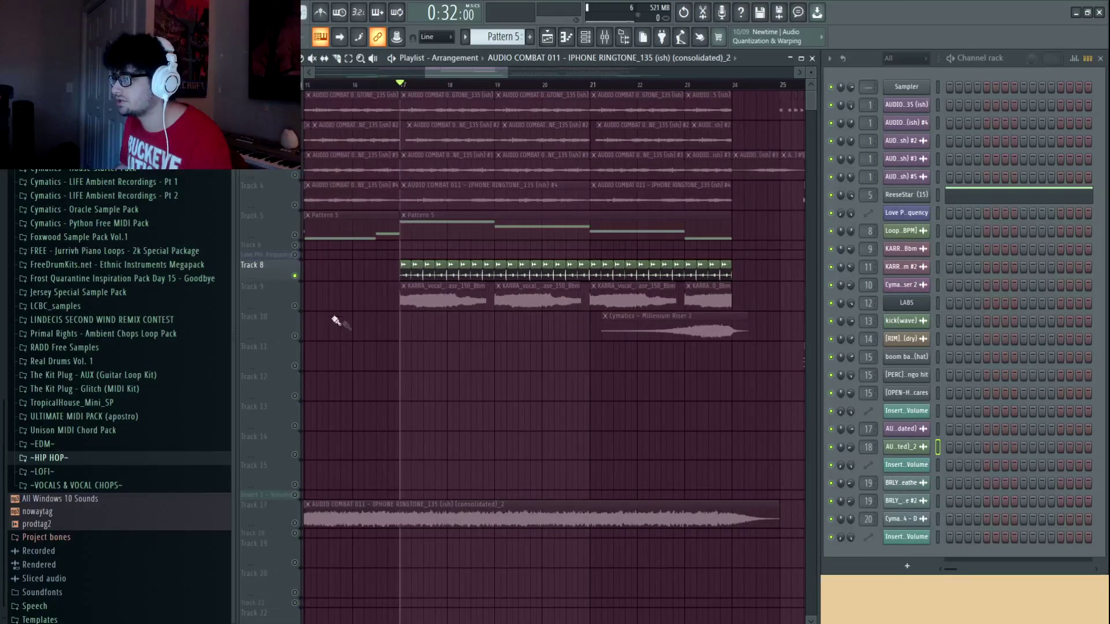
{"action": "right_click", "coordinate": [295, 307]}
{"action": "scroll", "coordinate": [506, 357], "scroll_direction": "right", "scroll_amount": 1}
{"action": "right_click", "coordinate": [295, 336]}
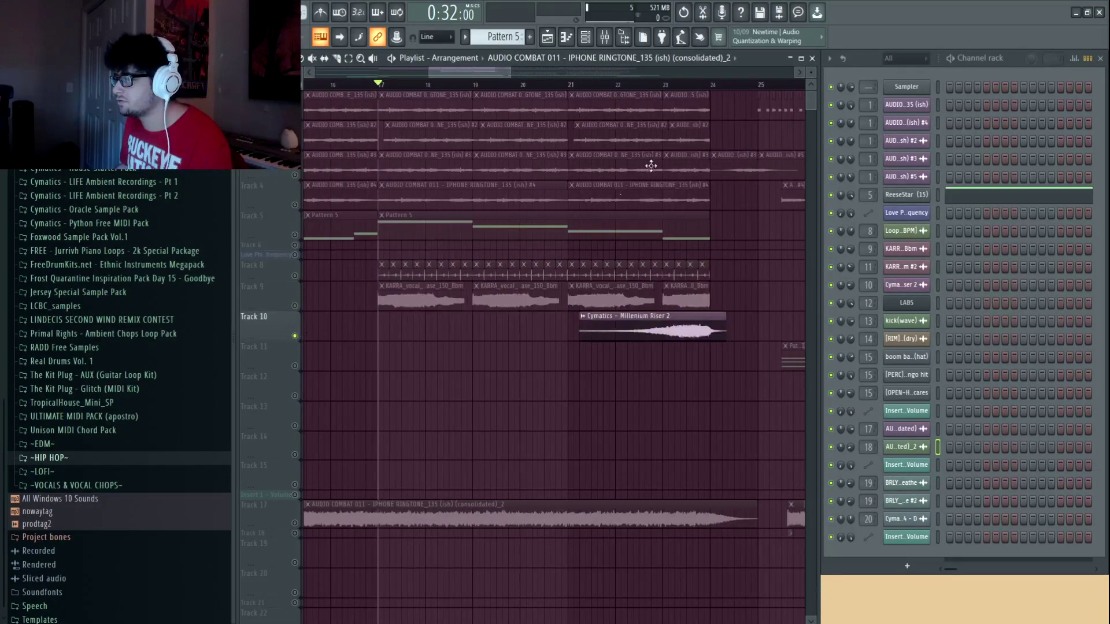
Solo Track 8 again and play its repeated loop clips from bar 17
{"action": "scroll", "coordinate": [746, 85], "scroll_direction": "down", "scroll_amount": 5}
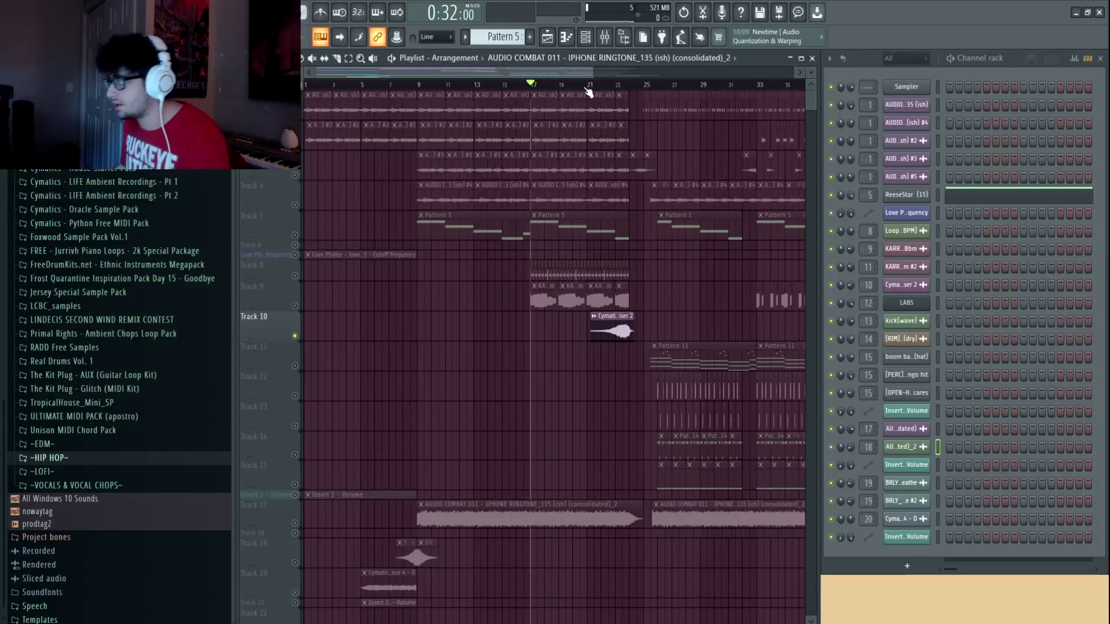
{"action": "scroll", "coordinate": [609, 298], "scroll_direction": "up", "scroll_amount": 3}
{"action": "left_click_drag", "start_coordinate": [608, 298], "coordinate": [544, 312]}
{"action": "right_click", "coordinate": [295, 276]}
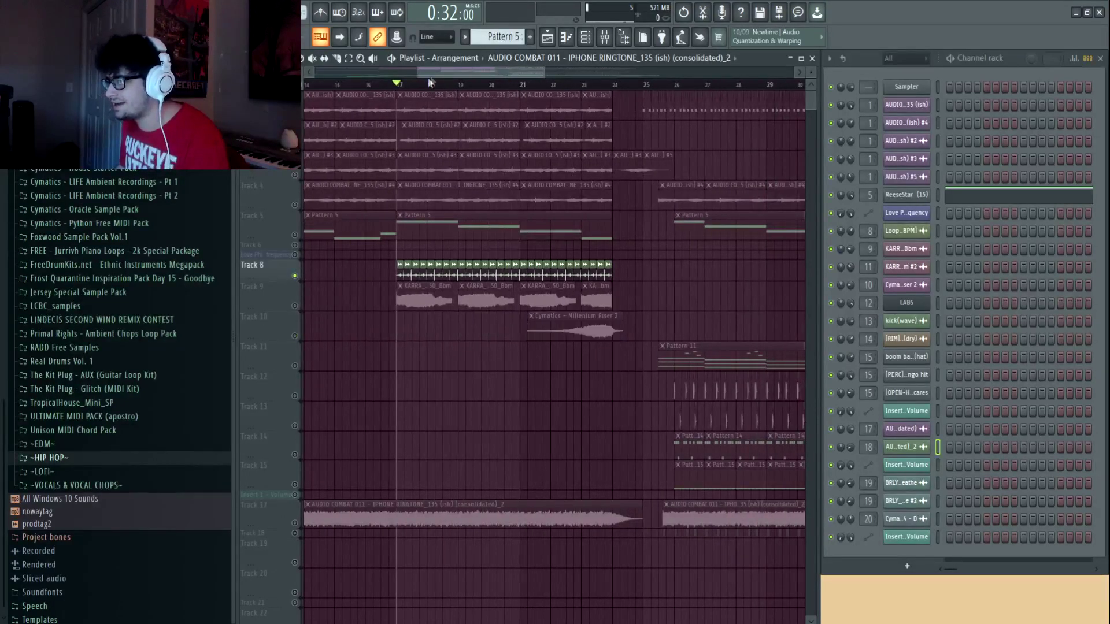
{"action": "scroll", "coordinate": [437, 87], "scroll_direction": "up", "scroll_amount": 6}
{"action": "scroll", "coordinate": [555, 313], "scroll_direction": "down", "scroll_amount": 3}
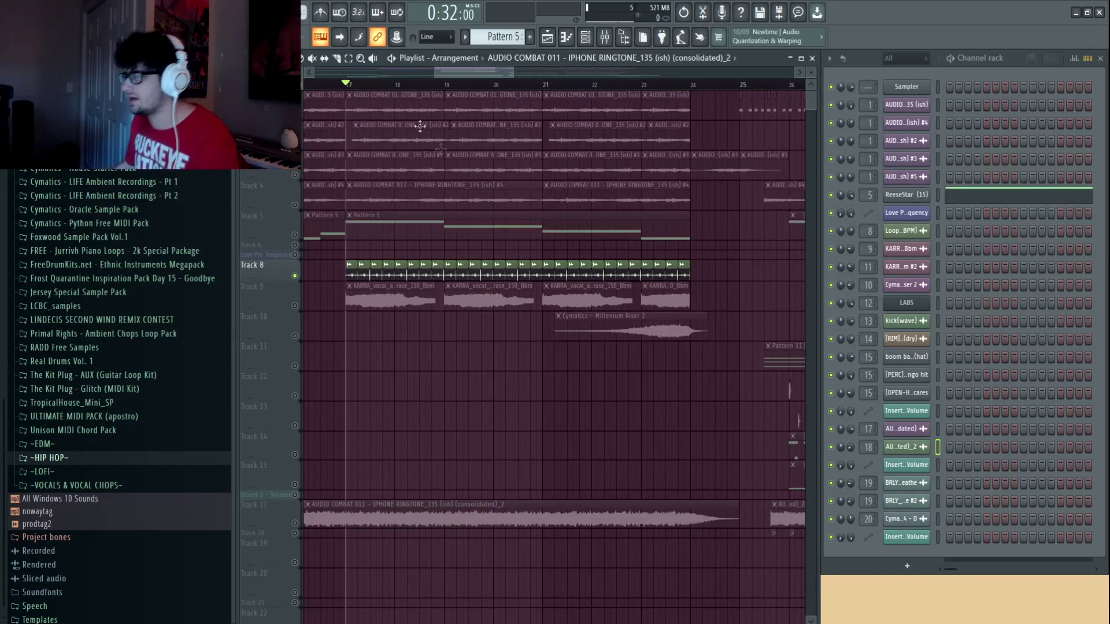
{"action": "scroll", "coordinate": [362, 94], "scroll_direction": "up", "scroll_amount": 2}
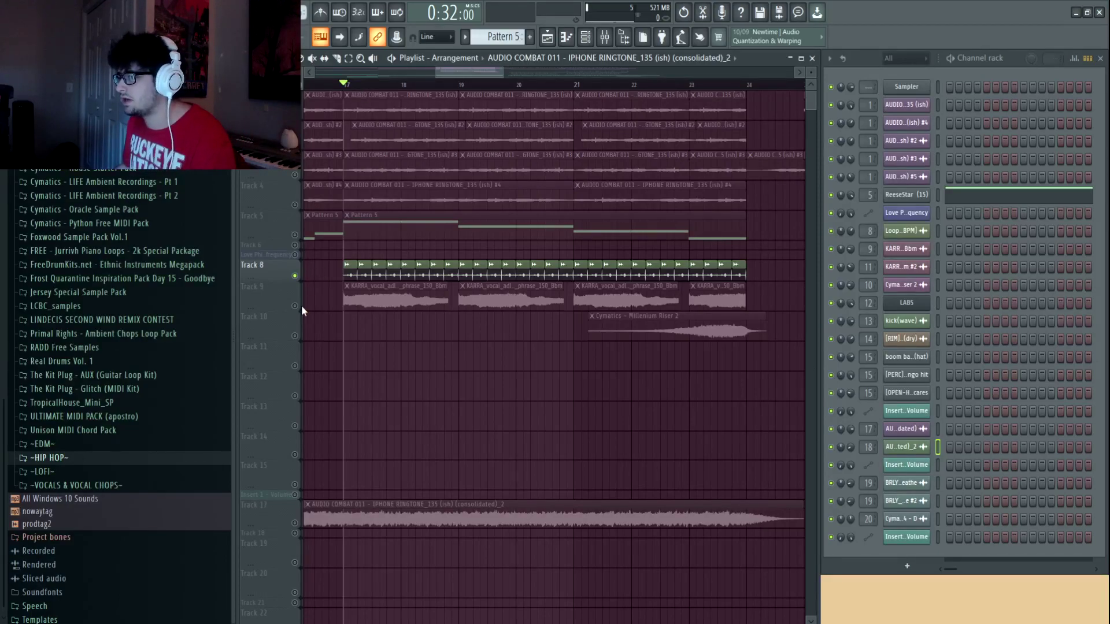
{"action": "key", "text": "space"}
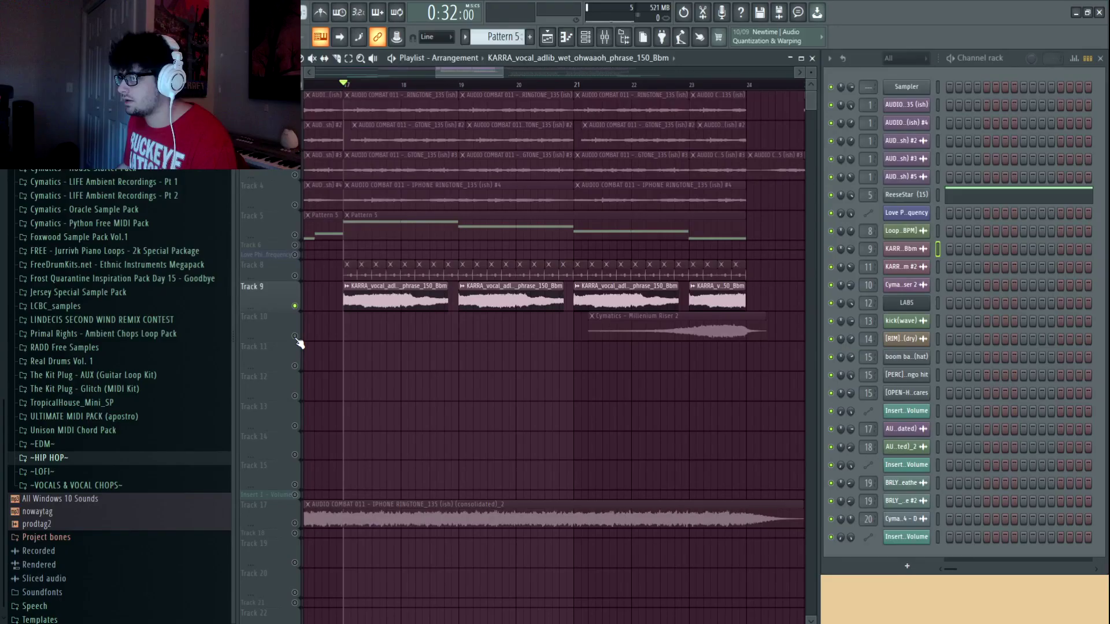
Solo the riser on Track 10, return the solo to Track 9's KARRA vocal, and view its mixer Insert 9
{"action": "right_click", "coordinate": [295, 337]}
{"action": "scroll", "coordinate": [485, 377], "scroll_direction": "right", "scroll_amount": 3}
{"action": "scroll", "coordinate": [570, 350], "scroll_direction": "left", "scroll_amount": 2}
{"action": "right_click", "coordinate": [295, 306]}
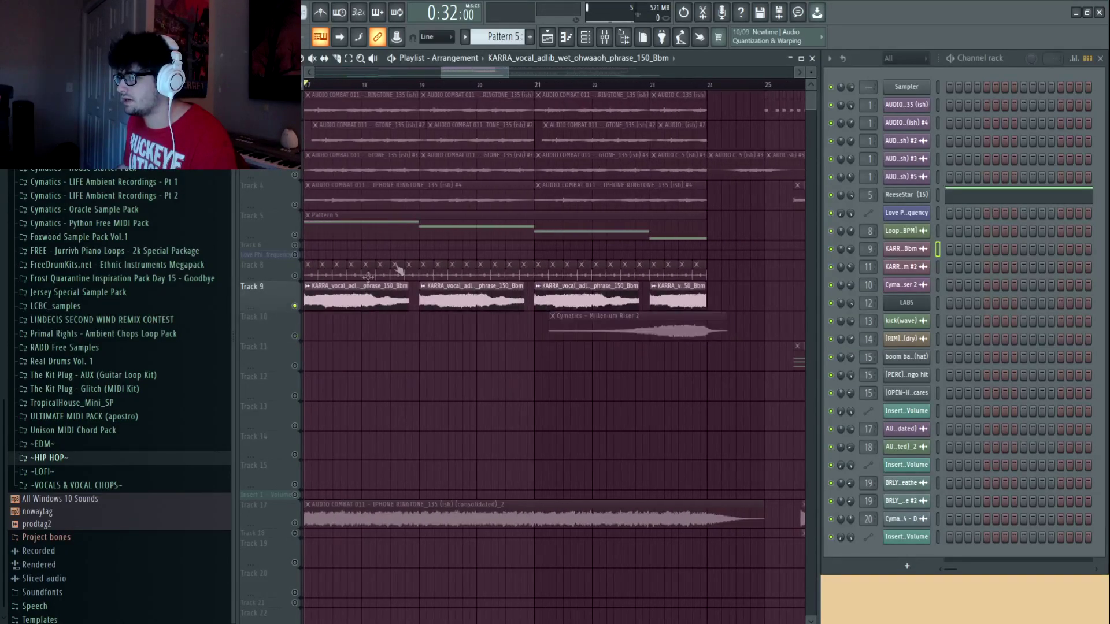
{"action": "left_click", "coordinate": [605, 38]}
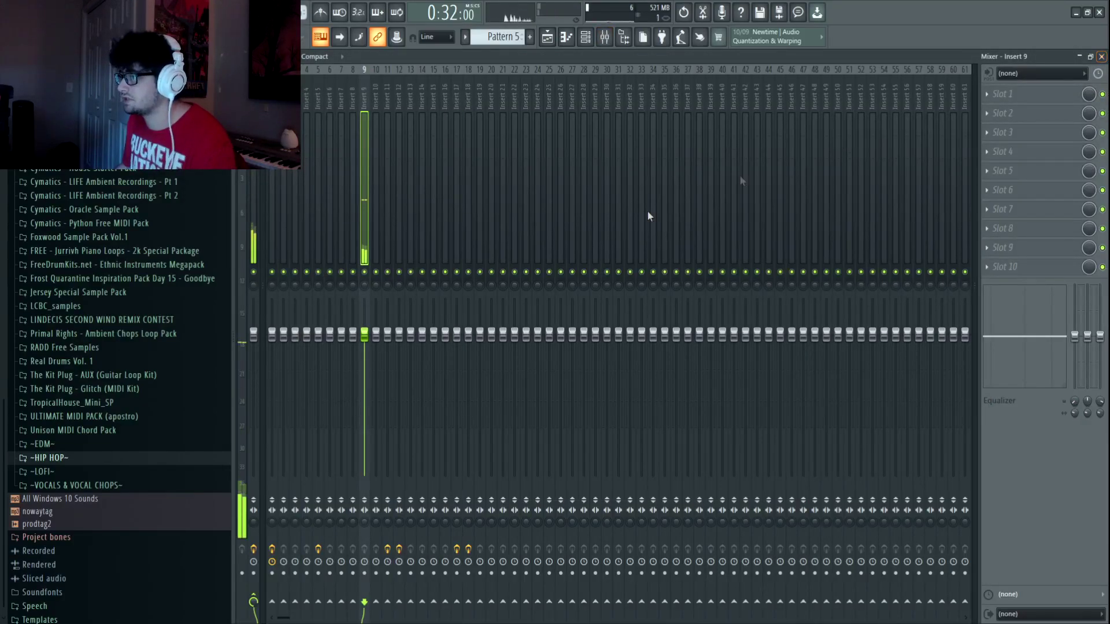
Close the mixer, solo Track 10 and play its Millenium Riser 2 clip
{"action": "key", "text": "F9"}
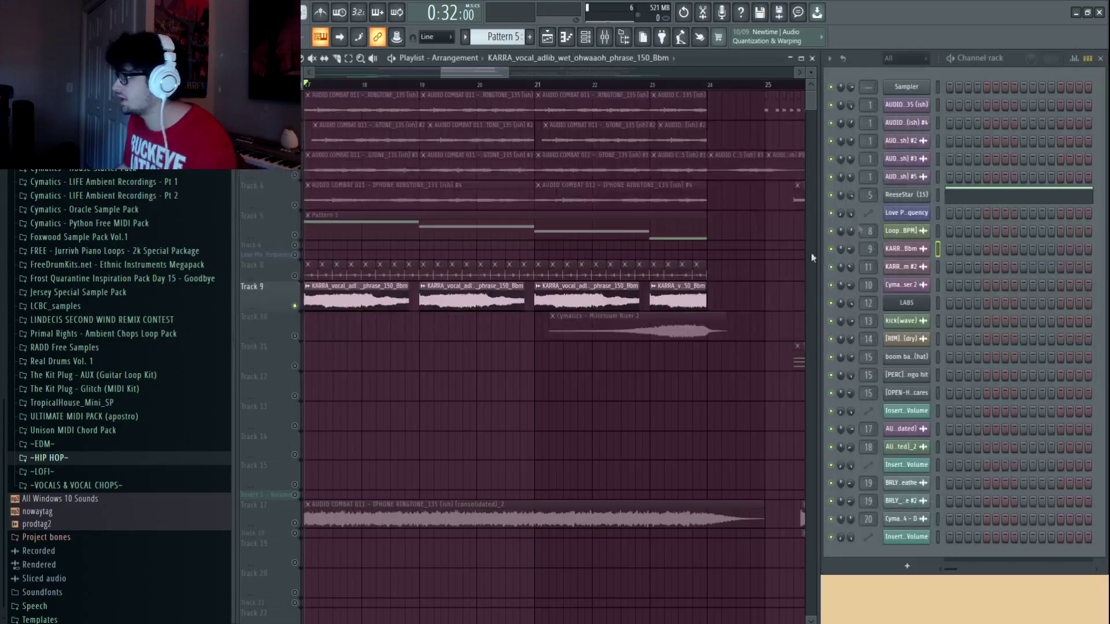
{"action": "right_click", "coordinate": [296, 337]}
{"action": "key", "text": "space"}
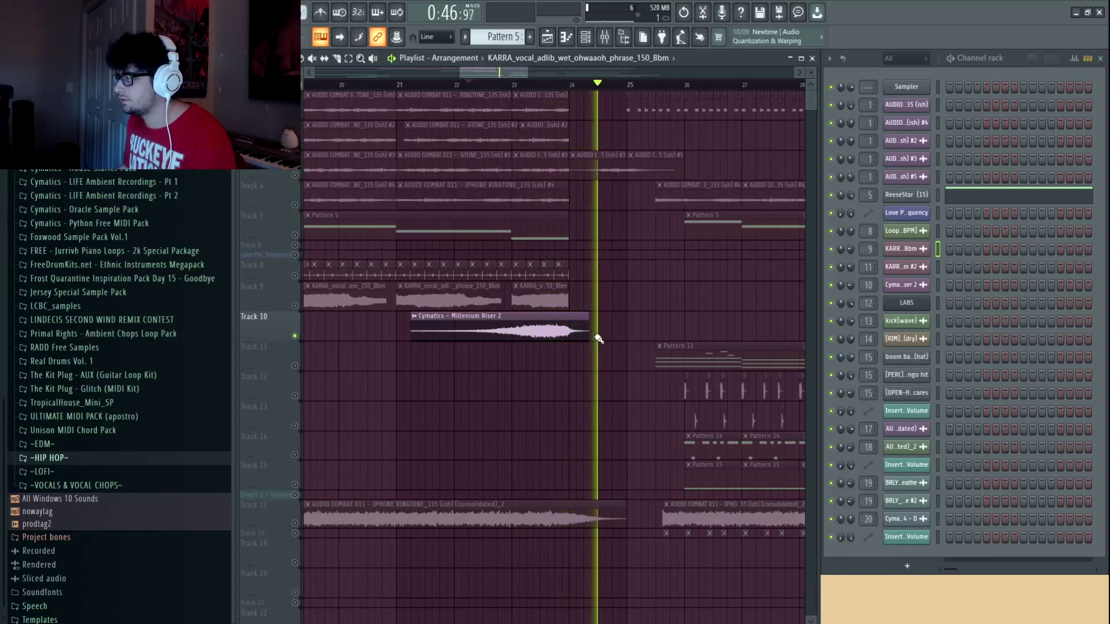
{"action": "key", "text": "space"}
Solo Track 17's consolidated ringtone clips and play the section from bar 24
{"action": "right_click", "coordinate": [295, 524]}
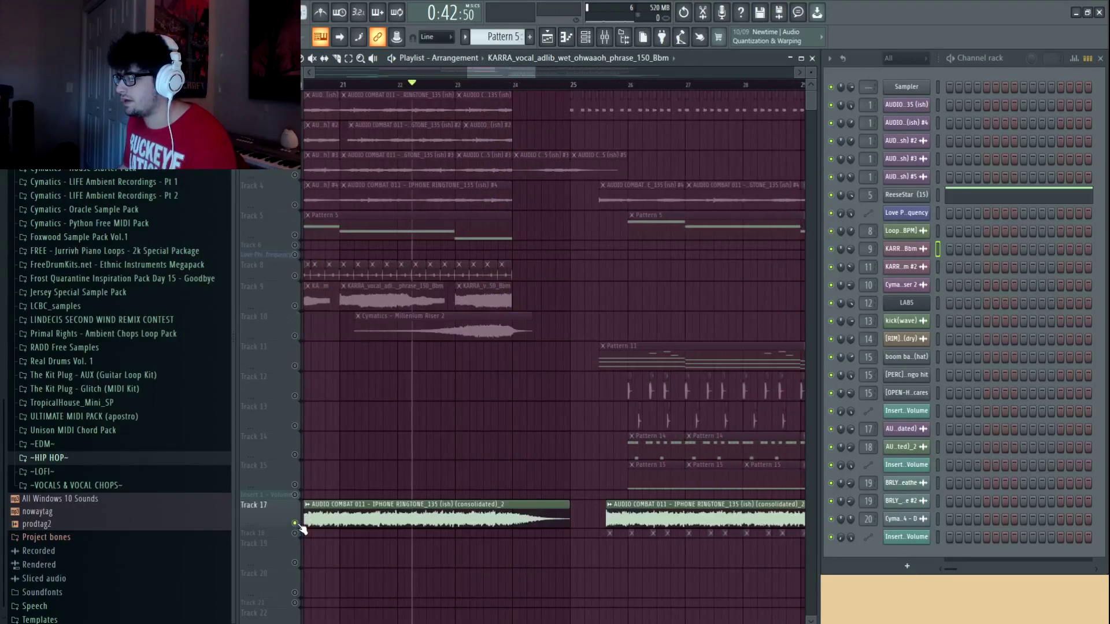
{"action": "left_click", "coordinate": [512, 86]}
{"action": "scroll", "coordinate": [513, 87], "scroll_direction": "down", "scroll_amount": 5}
{"action": "scroll", "coordinate": [622, 567], "scroll_direction": "left", "scroll_amount": 3}
{"action": "scroll", "coordinate": [626, 581], "scroll_direction": "right", "scroll_amount": 2}
{"action": "left_click", "coordinate": [606, 37]}
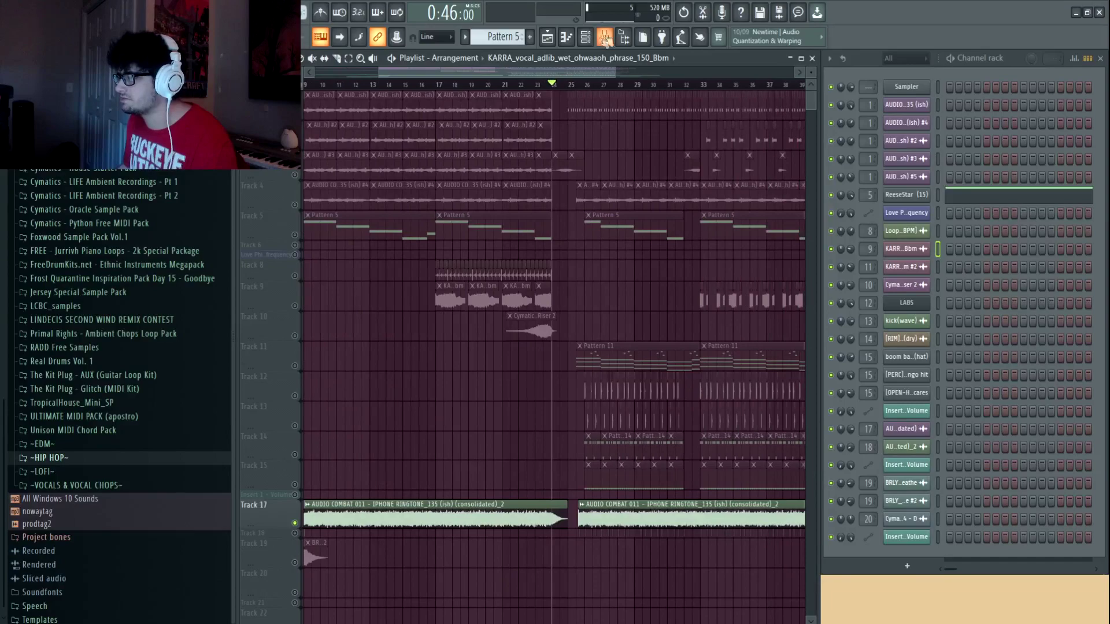
{"action": "scroll", "coordinate": [567, 92], "scroll_direction": "up", "scroll_amount": 6}
{"action": "key", "text": "space"}
{"action": "key", "text": "space"}
Solo Track 3 and play its reversed-section ringtone clips from bar 24
{"action": "left_click", "coordinate": [298, 169]}
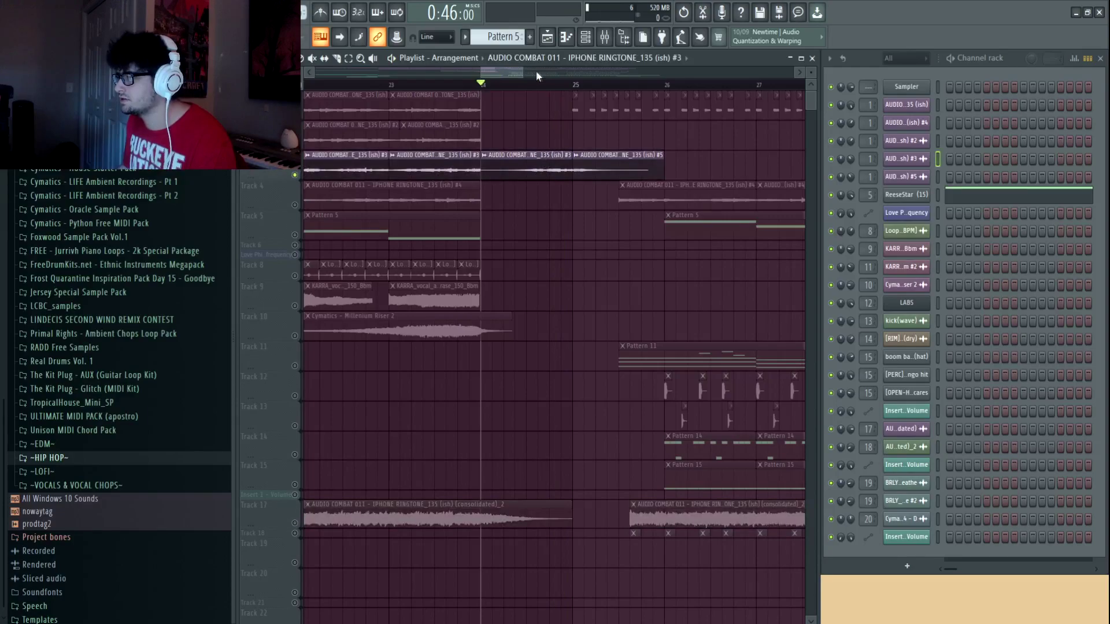
{"action": "scroll", "coordinate": [538, 81], "scroll_direction": "up", "scroll_amount": 2}
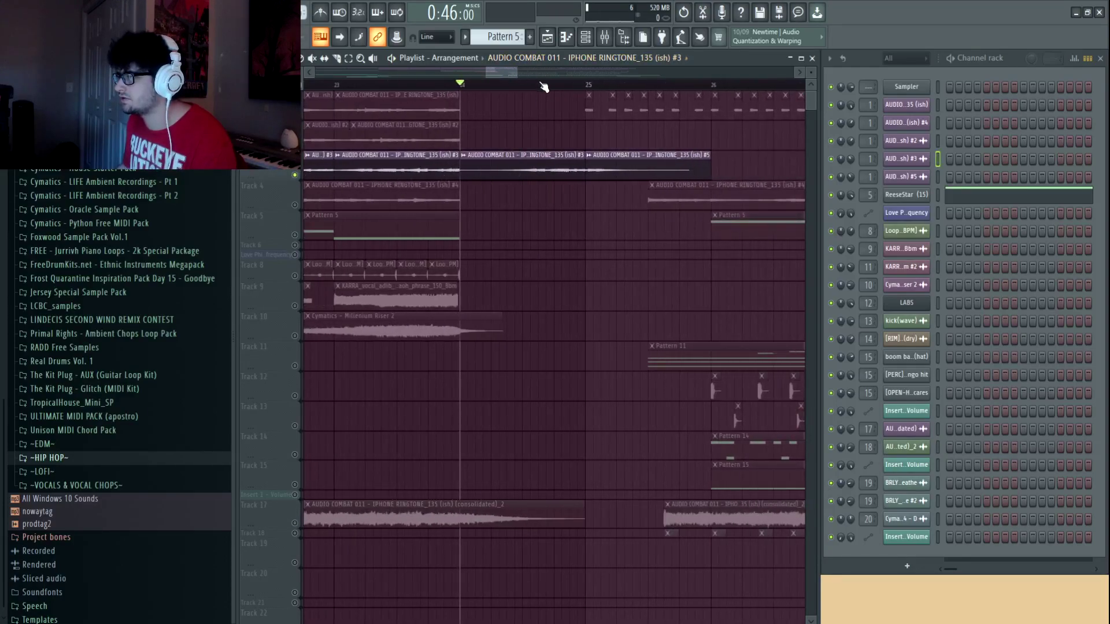
{"action": "scroll", "coordinate": [543, 87], "scroll_direction": "up", "scroll_amount": 2}
{"action": "key", "text": "space"}
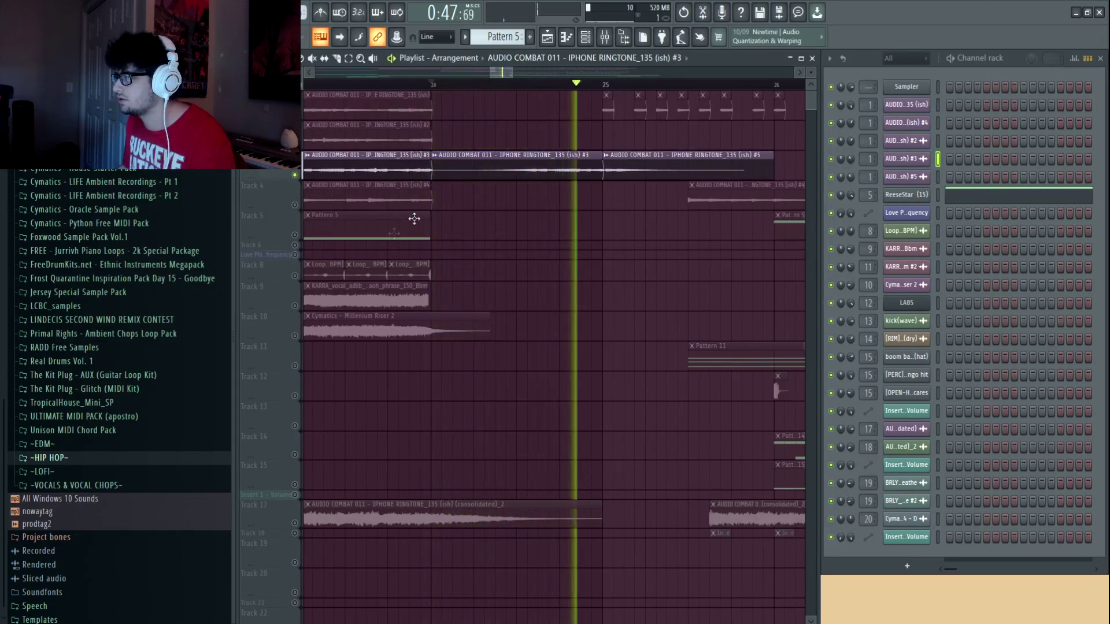
{"action": "key", "text": "space"}
Enable the Love Phi frequency automation track and replay Track 3's ringtone clips from bar 24
{"action": "key", "text": "space"}
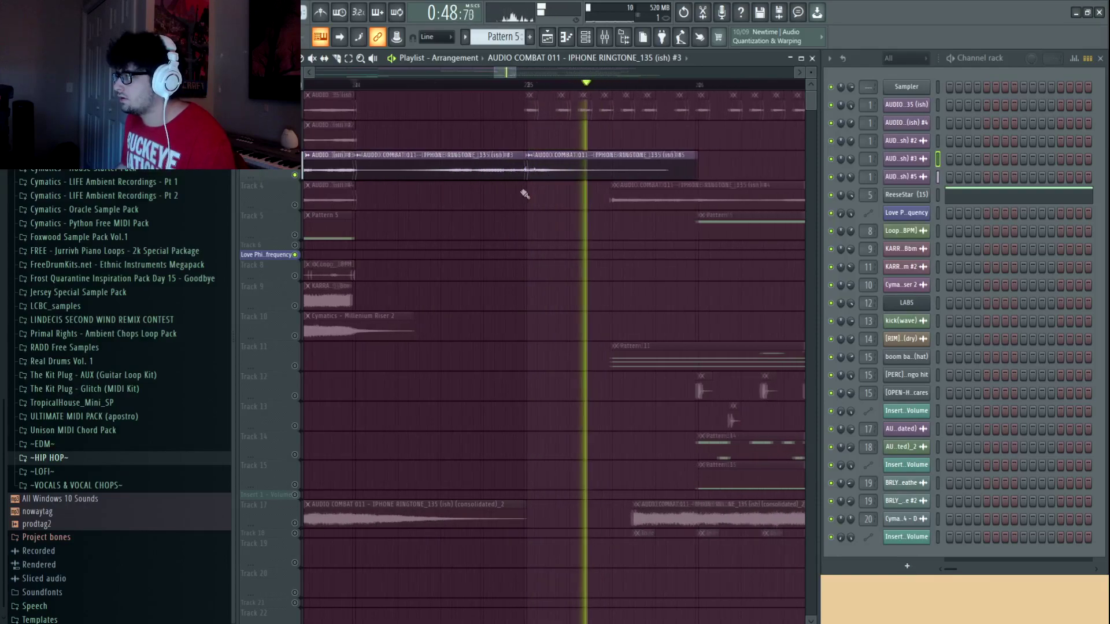
{"action": "scroll", "coordinate": [562, 85], "scroll_direction": "down", "scroll_amount": 3}
{"action": "key", "text": "space"}
Check the channel settings of Track 3's ringtone clip #5 and play it from bar 25
{"action": "left_click_drag", "start_coordinate": [582, 208], "coordinate": [556, 203]}
{"action": "left_click", "coordinate": [570, 165]}
{"action": "scroll", "coordinate": [578, 86], "scroll_direction": "up", "scroll_amount": 2}
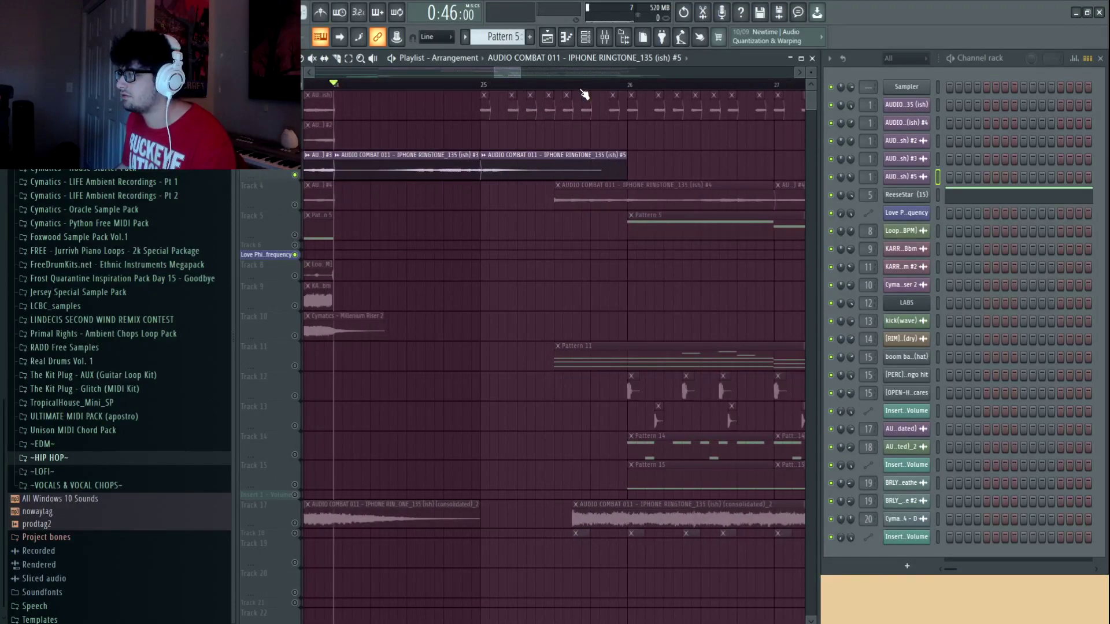
{"action": "scroll", "coordinate": [588, 85], "scroll_direction": "up", "scroll_amount": 1}
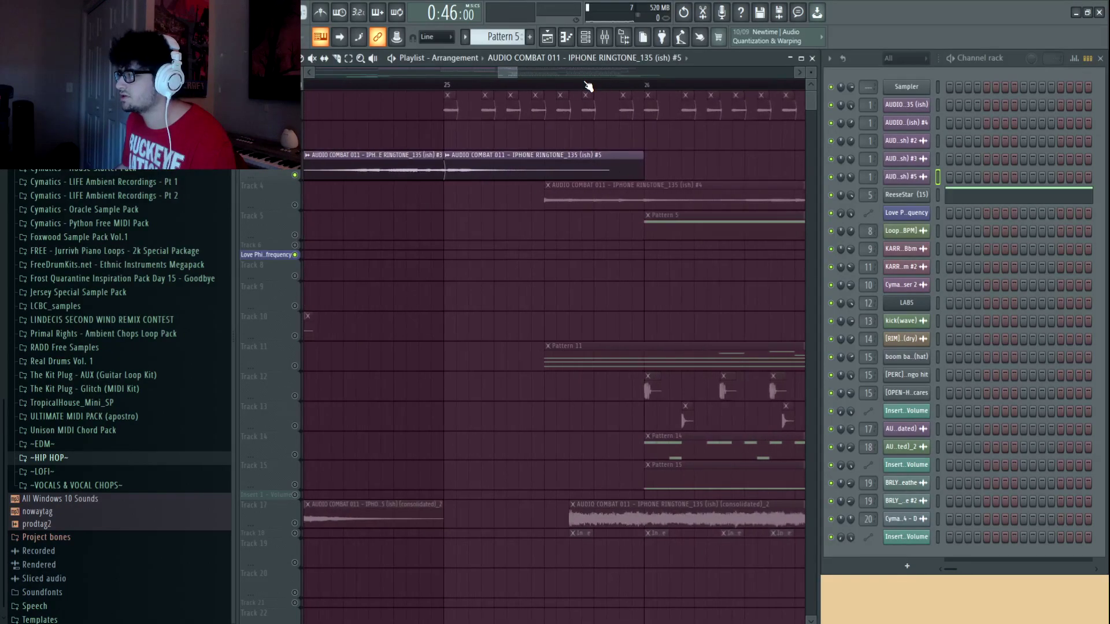
{"action": "double_click", "coordinate": [607, 160]}
{"action": "left_click", "coordinate": [651, 206]}
{"action": "key", "text": "space"}
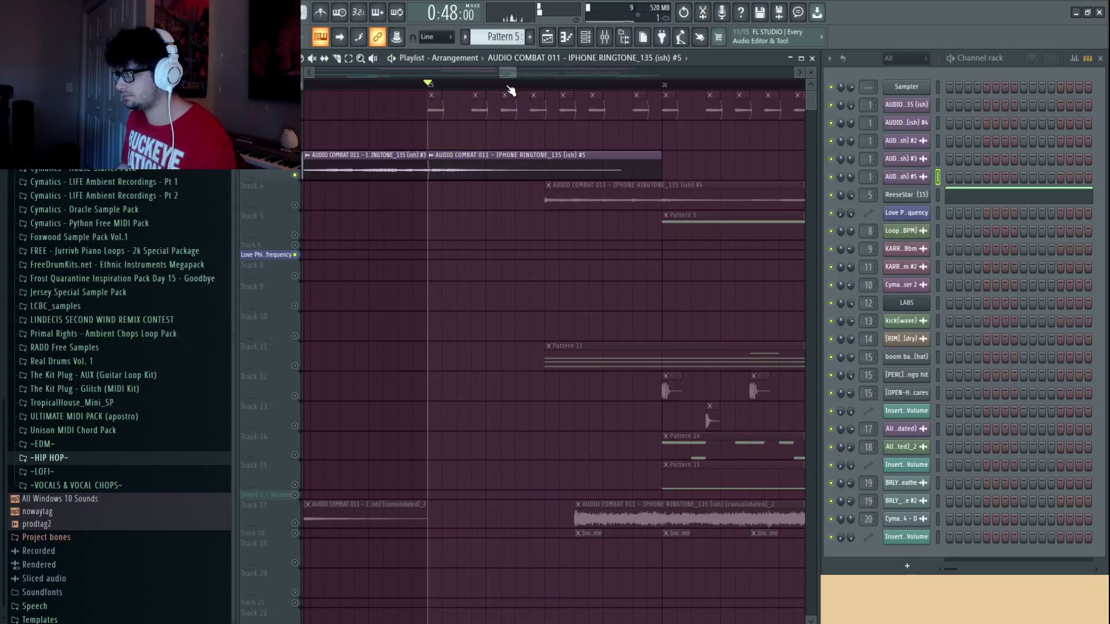
{"action": "key", "text": "space"}
Solo Track 1 and examine its short chopped ringtone clips beginning at bar 25
{"action": "scroll", "coordinate": [510, 90], "scroll_direction": "down", "scroll_amount": 2}
{"action": "scroll", "coordinate": [511, 91], "scroll_direction": "down", "scroll_amount": 2}
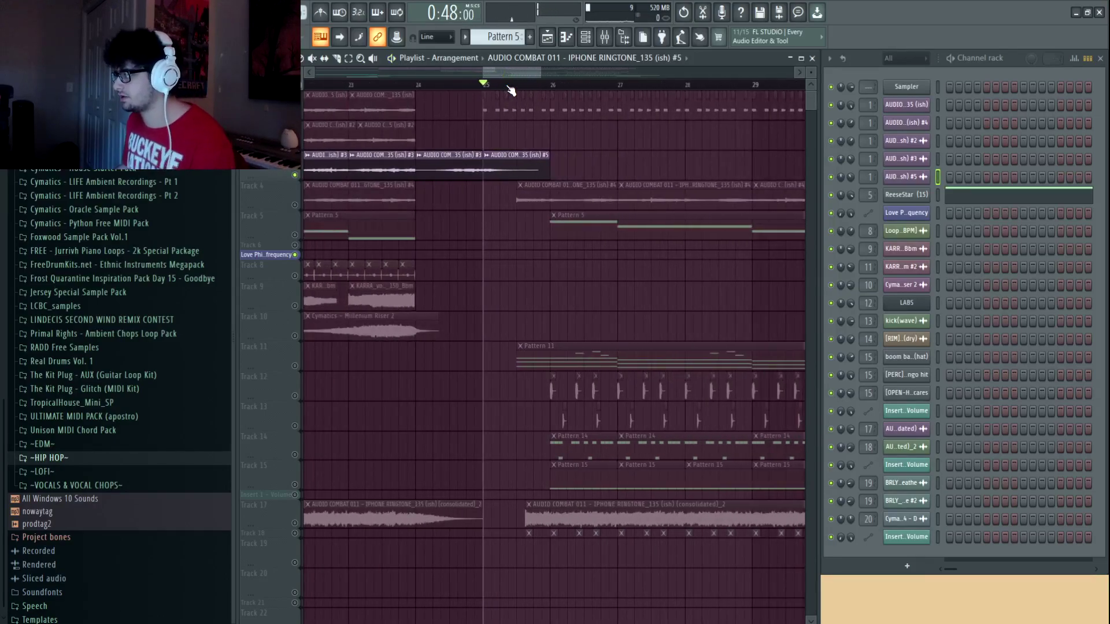
{"action": "scroll", "coordinate": [512, 91], "scroll_direction": "down", "scroll_amount": 1}
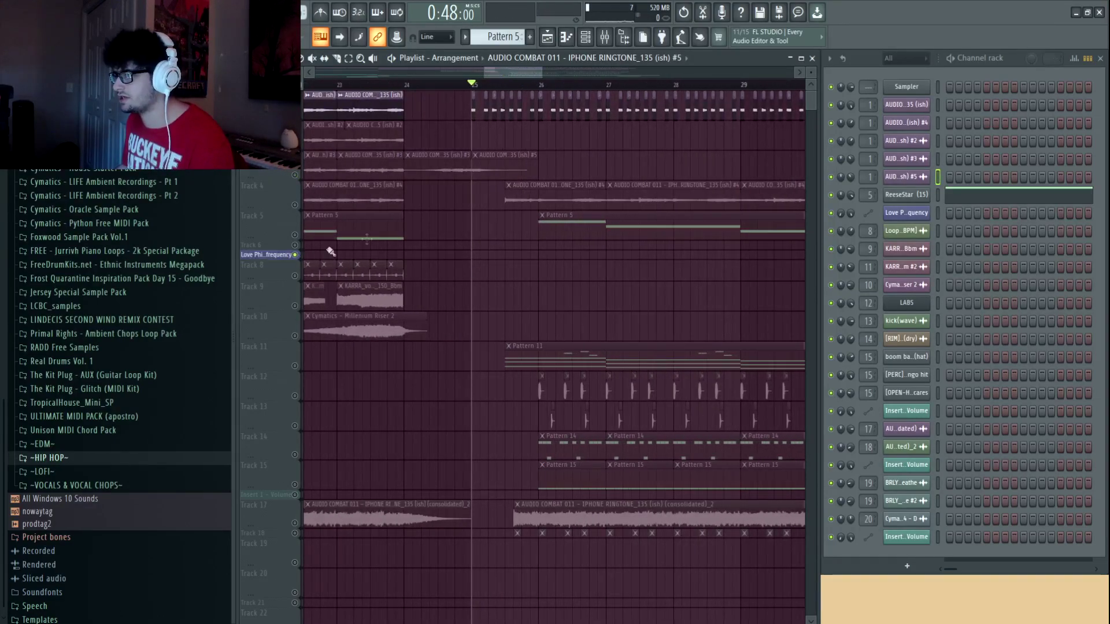
{"action": "scroll", "coordinate": [528, 88], "scroll_direction": "up", "scroll_amount": 3}
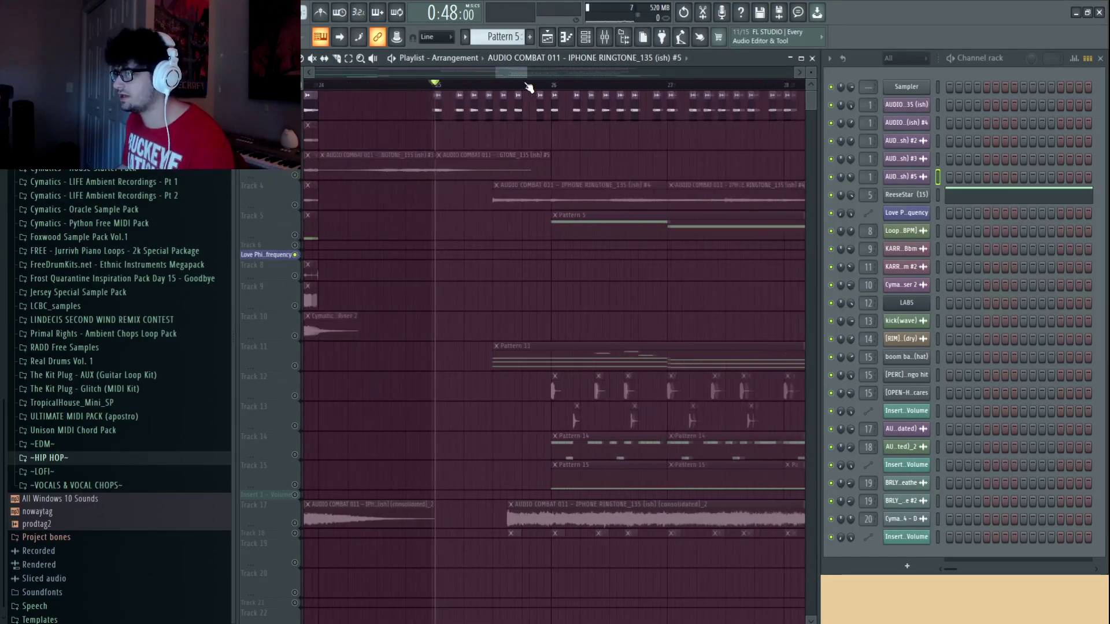
{"action": "scroll", "coordinate": [529, 88], "scroll_direction": "down", "scroll_amount": 6}
{"action": "scroll", "coordinate": [531, 87], "scroll_direction": "up", "scroll_amount": 4}
{"action": "scroll", "coordinate": [415, 88], "scroll_direction": "down", "scroll_amount": 4}
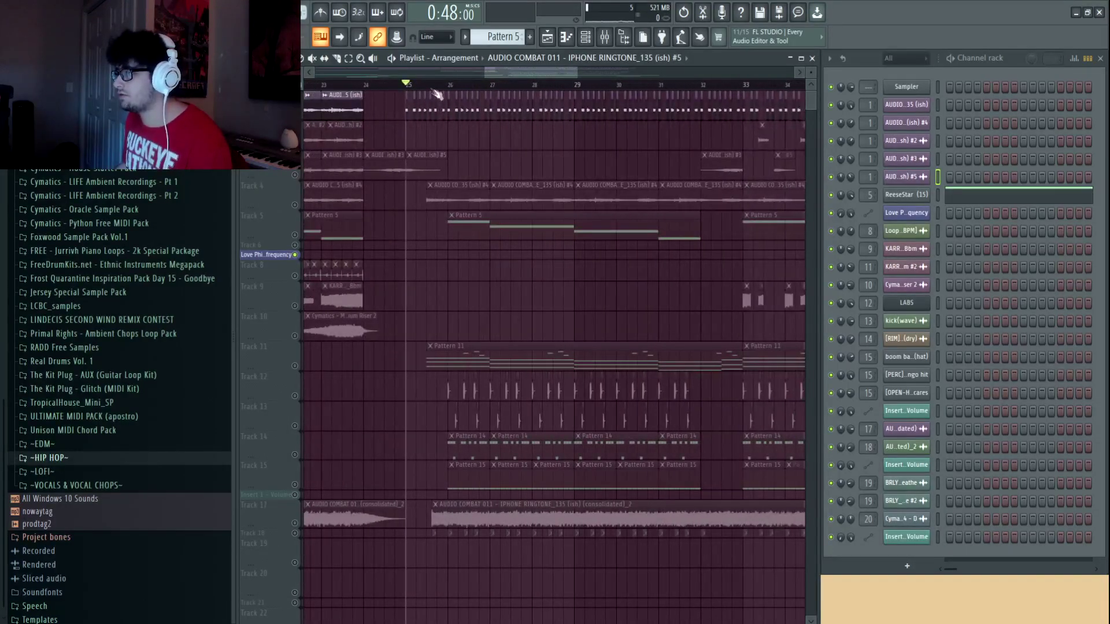
{"action": "scroll", "coordinate": [415, 88], "scroll_direction": "up", "scroll_amount": 3}
{"action": "scroll", "coordinate": [412, 93], "scroll_direction": "up", "scroll_amount": 3}
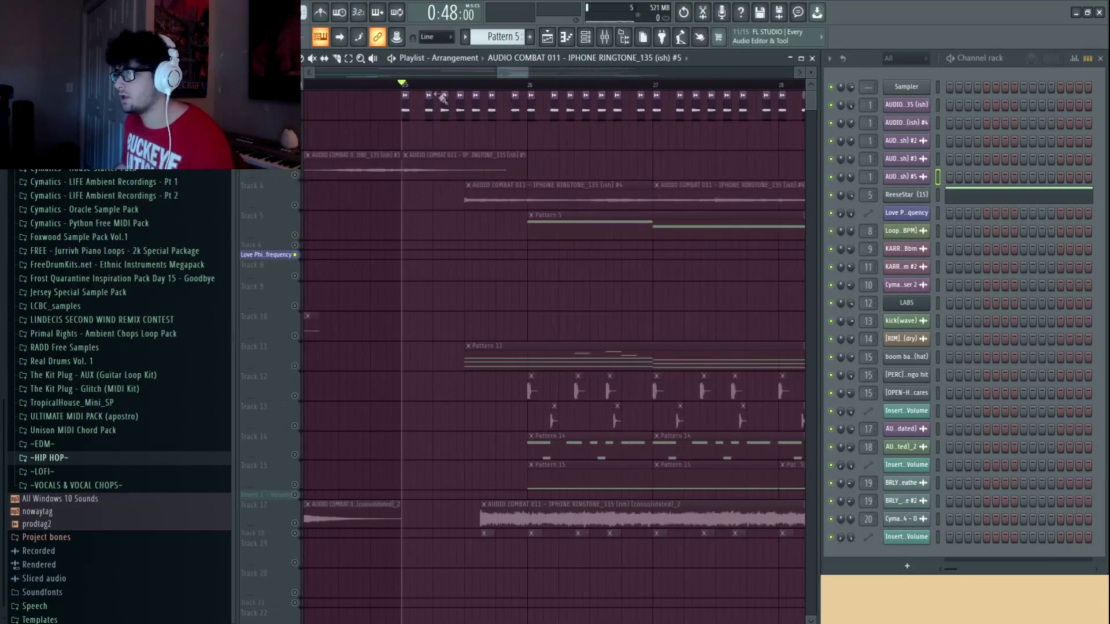
{"action": "scroll", "coordinate": [450, 90], "scroll_direction": "up", "scroll_amount": 2}
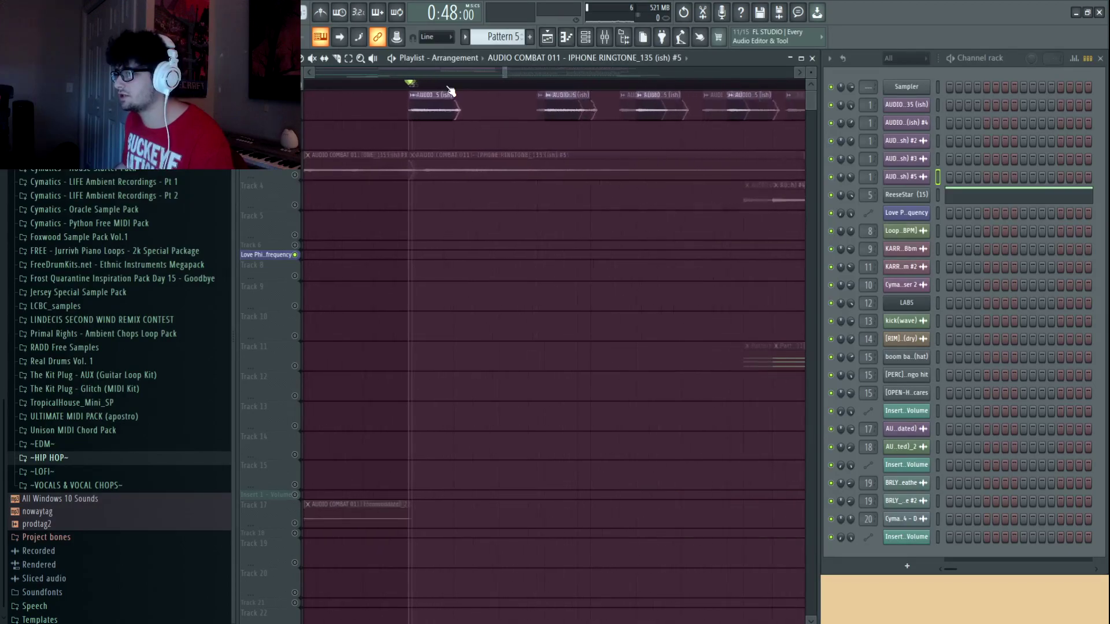
Examine the spacing and repeating rhythm of Track 1's ringtone chops across bars 25 to 27
{"action": "scroll", "coordinate": [464, 88], "scroll_direction": "down", "scroll_amount": 3}
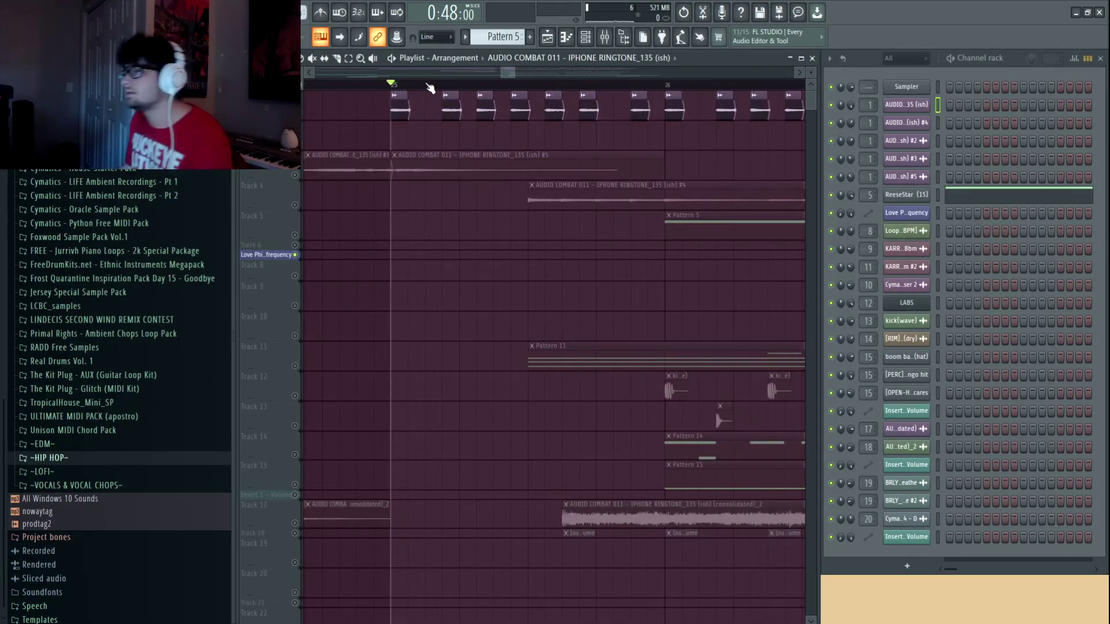
{"action": "scroll", "coordinate": [430, 88], "scroll_direction": "down", "scroll_amount": 2}
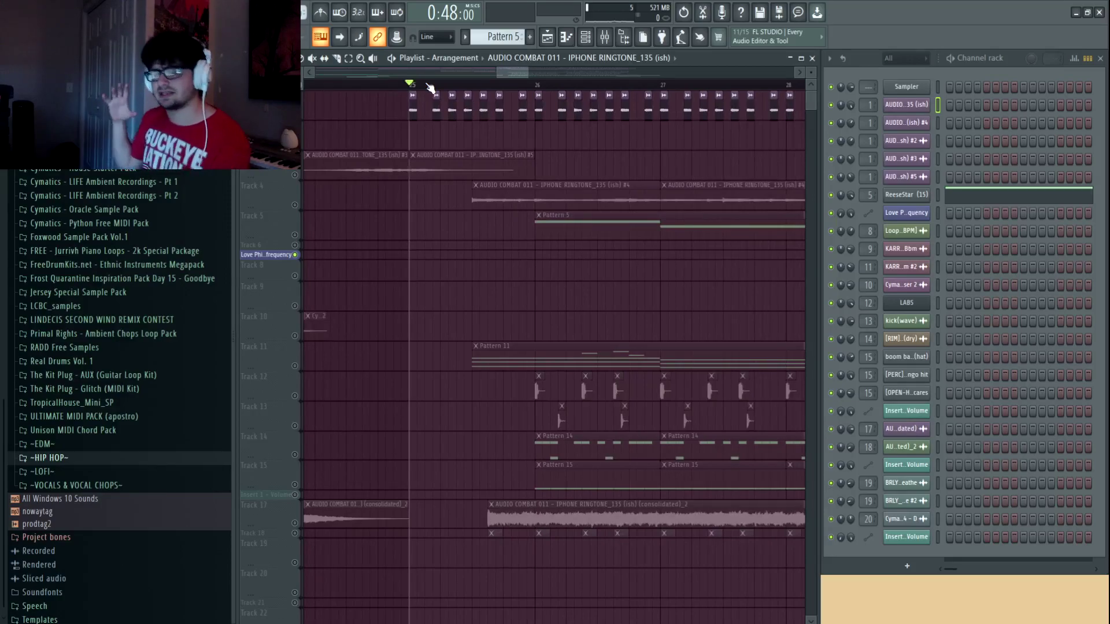
{"action": "scroll", "coordinate": [430, 88], "scroll_direction": "up", "scroll_amount": 2}
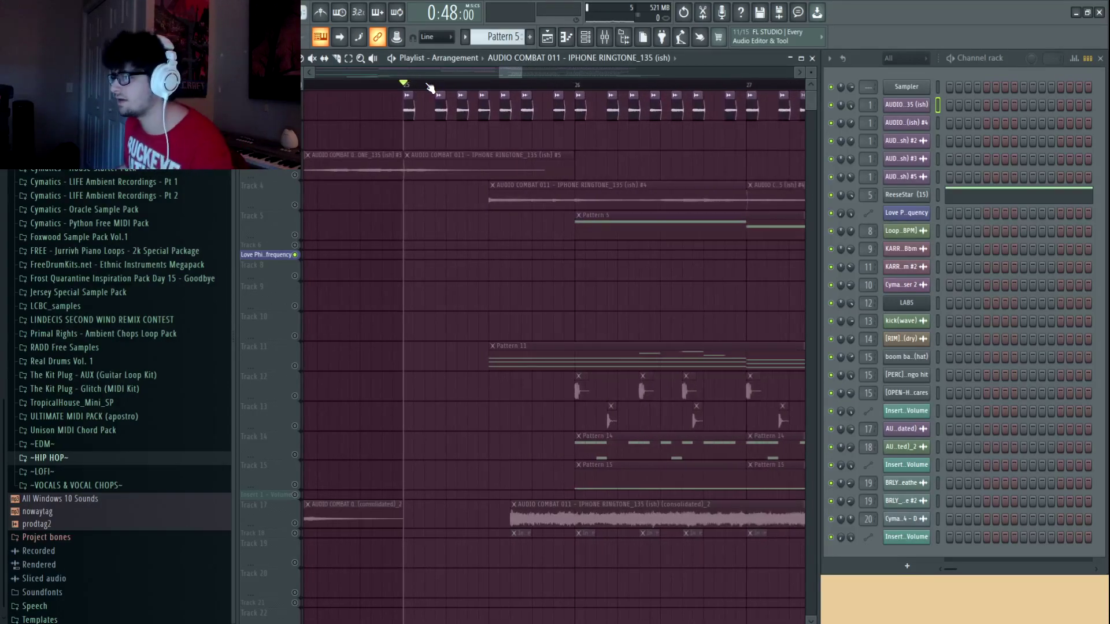
{"action": "scroll", "coordinate": [430, 87], "scroll_direction": "up", "scroll_amount": 2}
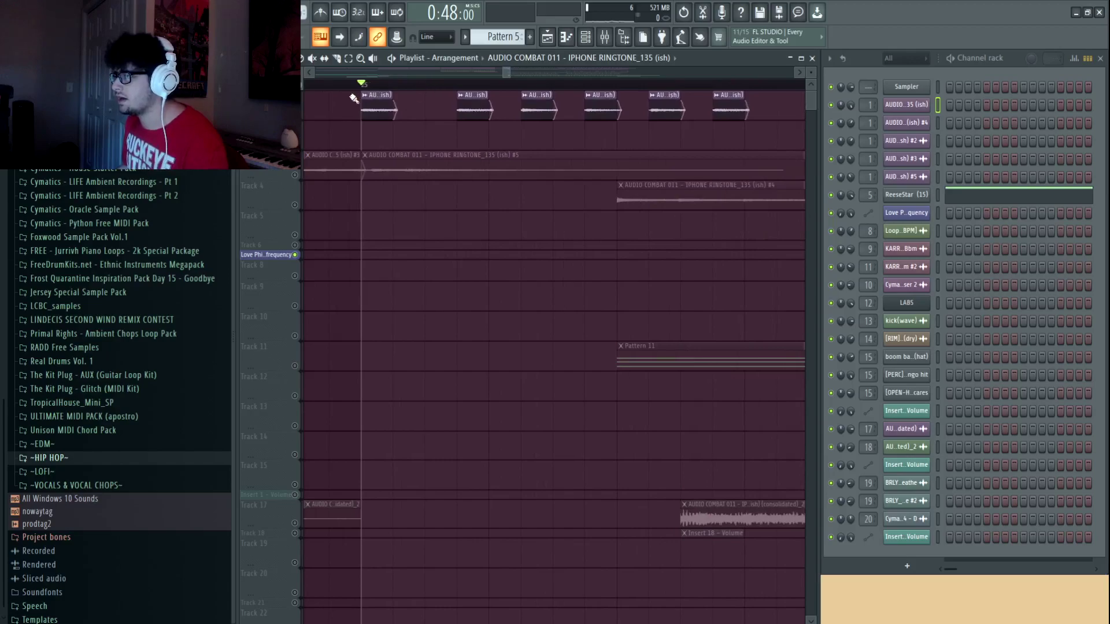
{"action": "scroll", "coordinate": [399, 126], "scroll_direction": "down", "scroll_amount": 1}
{"action": "scroll", "coordinate": [500, 88], "scroll_direction": "down", "scroll_amount": 1}
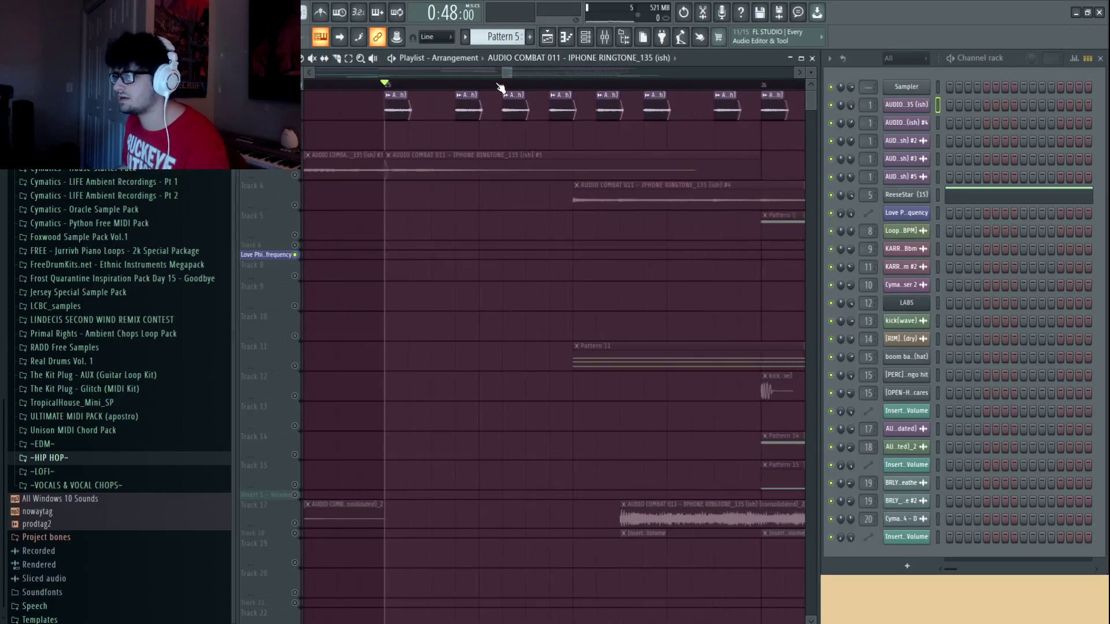
{"action": "scroll", "coordinate": [428, 88], "scroll_direction": "down", "scroll_amount": 2}
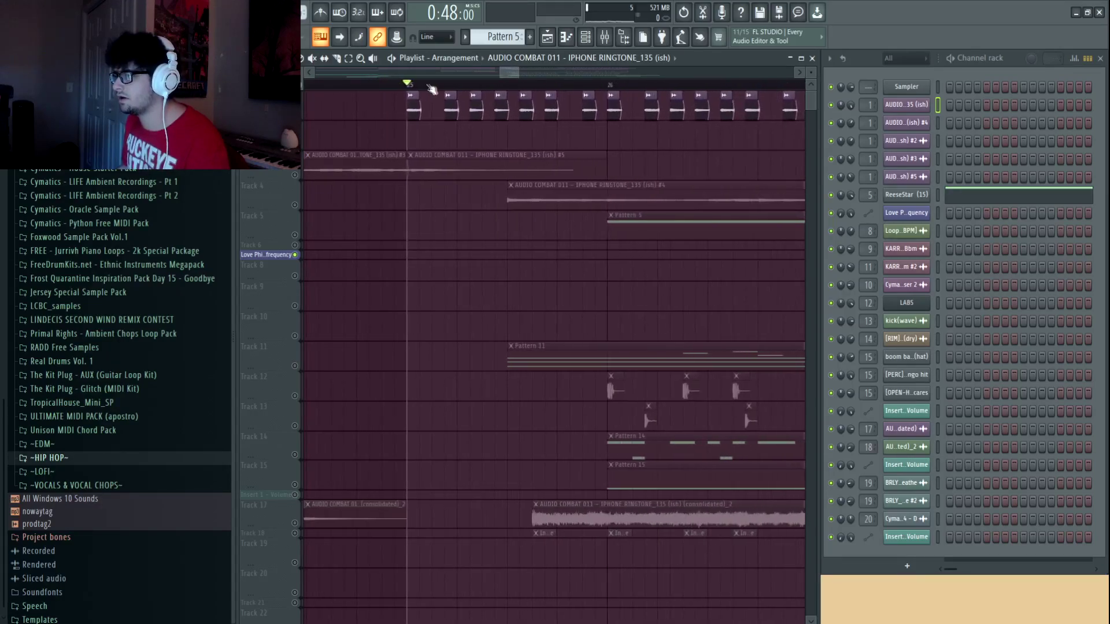
{"action": "scroll", "coordinate": [465, 95], "scroll_direction": "up", "scroll_amount": 3}
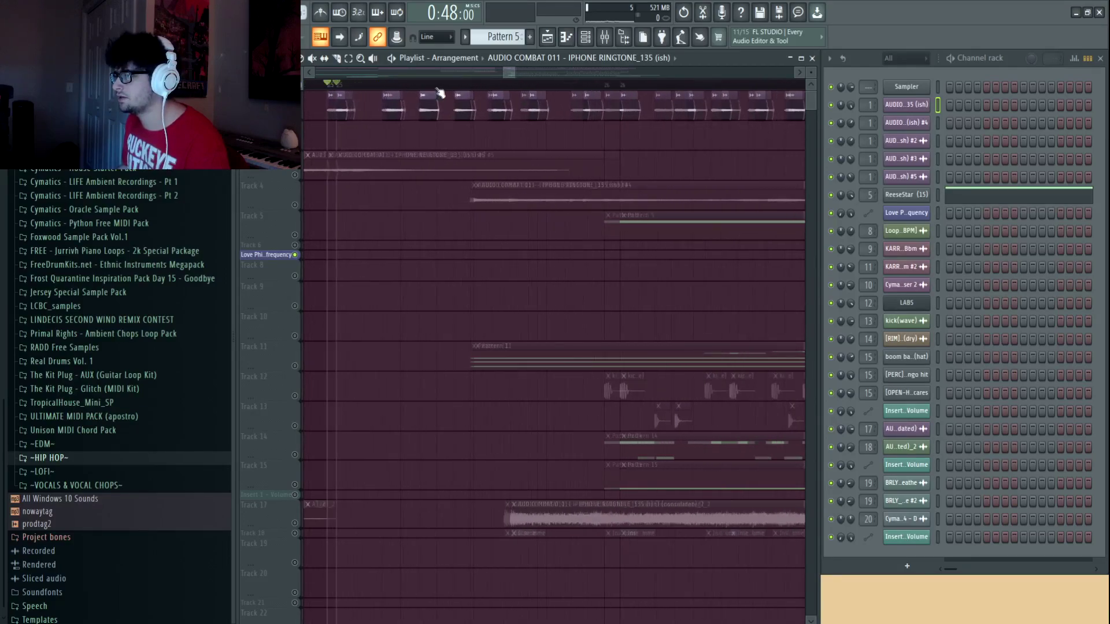
{"action": "scroll", "coordinate": [486, 91], "scroll_direction": "down", "scroll_amount": 3}
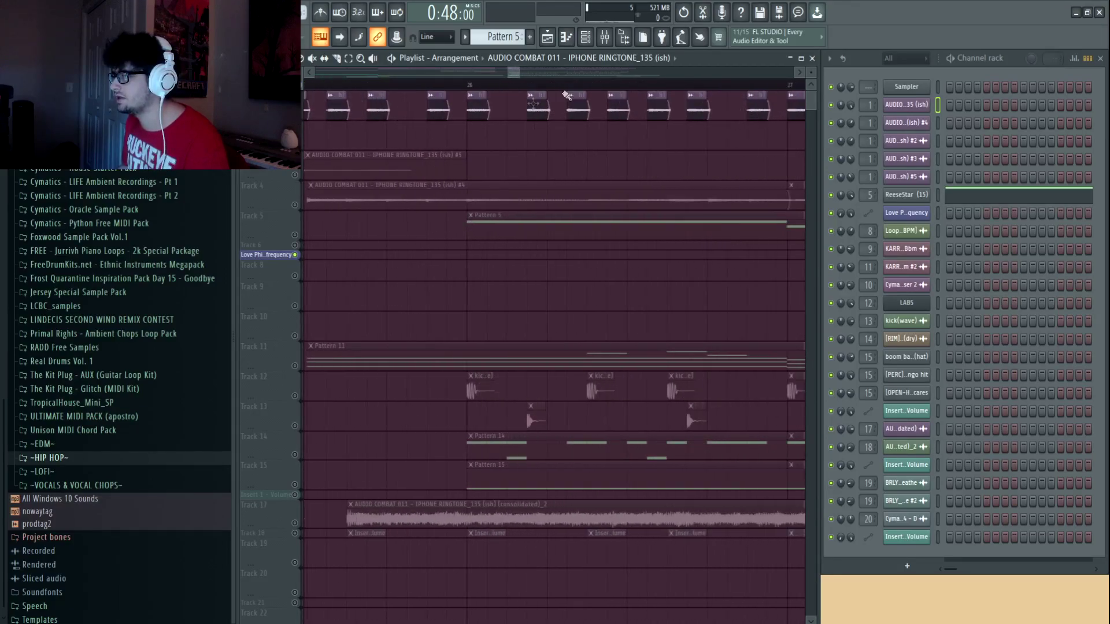
{"action": "scroll", "coordinate": [503, 89], "scroll_direction": "up", "scroll_amount": 3}
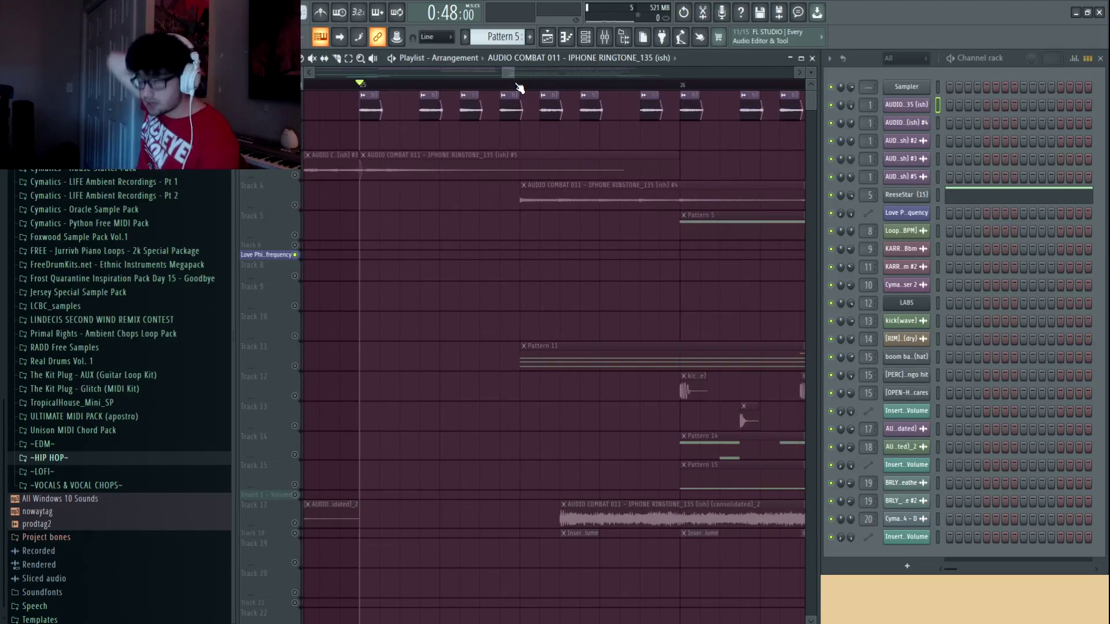
{"action": "scroll", "coordinate": [363, 102], "scroll_direction": "down", "scroll_amount": 1}
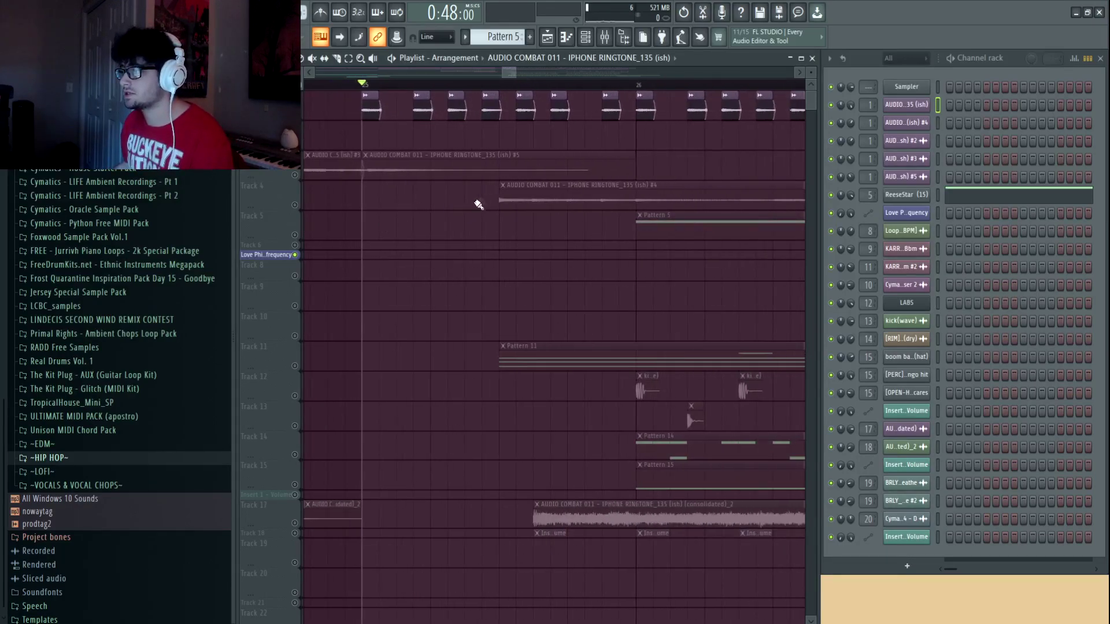
Play Track 1's chopped ringtone clips from bar 25, following the pattern towards bar 33
{"action": "key", "text": "space"}
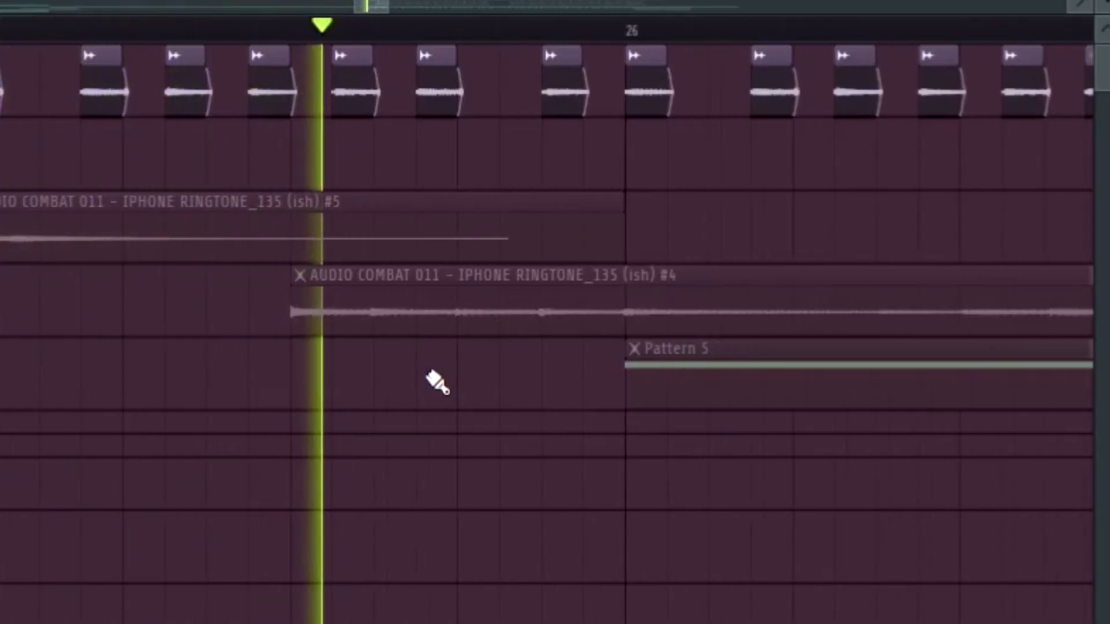
{"action": "scroll", "coordinate": [426, 35], "scroll_direction": "down", "scroll_amount": 3}
{"action": "scroll", "coordinate": [484, 34], "scroll_direction": "up", "scroll_amount": 3}
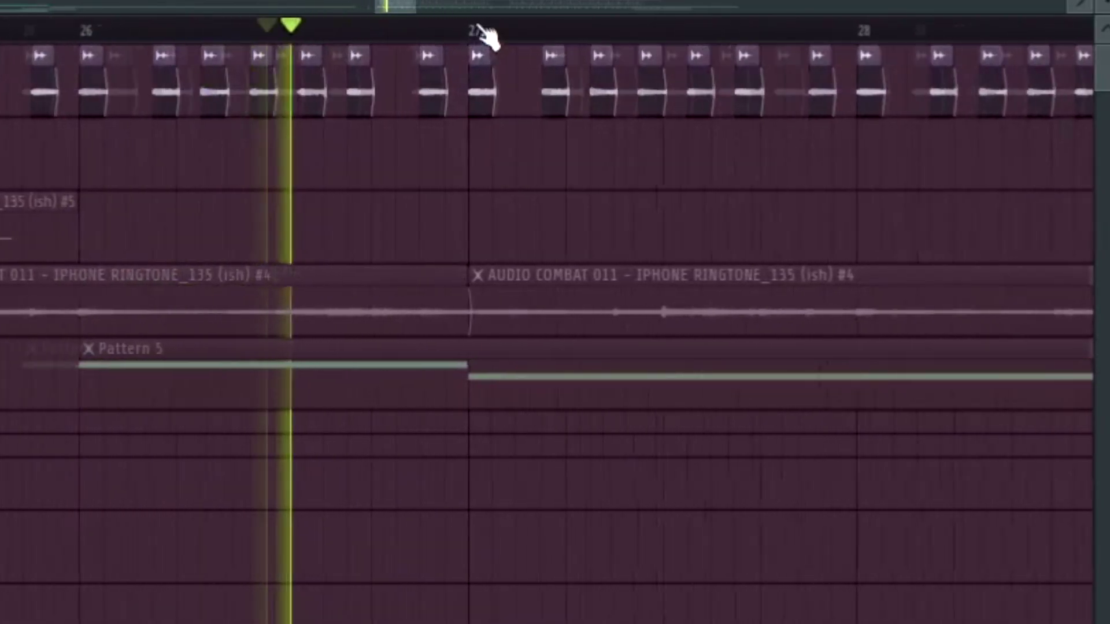
{"action": "scroll", "coordinate": [489, 32], "scroll_direction": "down", "scroll_amount": 4}
{"action": "scroll", "coordinate": [585, 34], "scroll_direction": "up", "scroll_amount": 3}
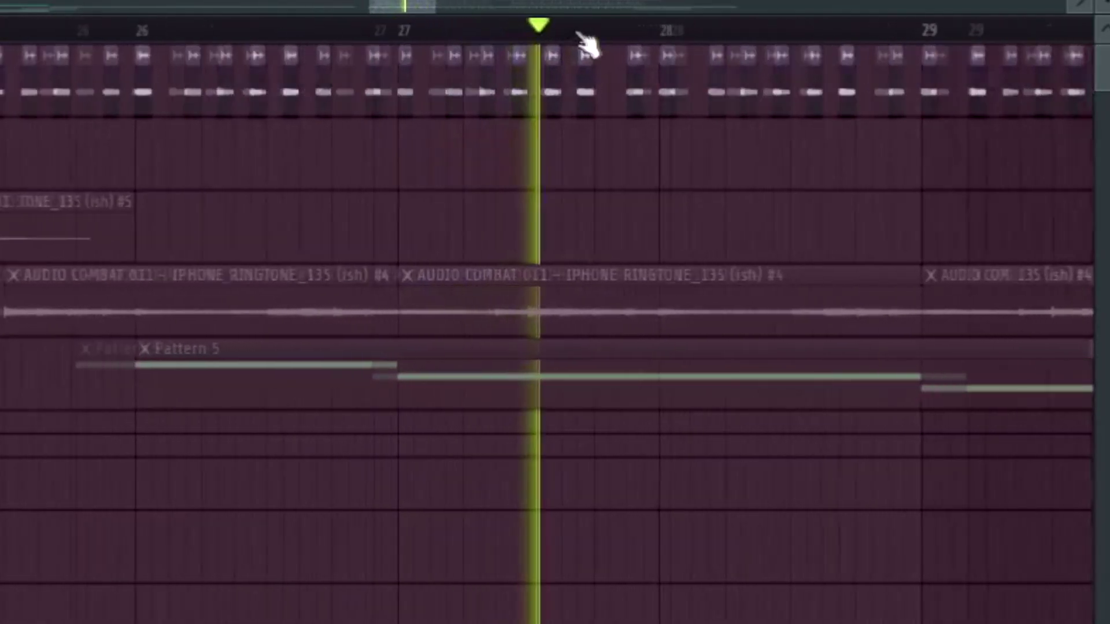
{"action": "scroll", "coordinate": [588, 37], "scroll_direction": "down", "scroll_amount": 3}
{"action": "scroll", "coordinate": [585, 37], "scroll_direction": "up", "scroll_amount": 3}
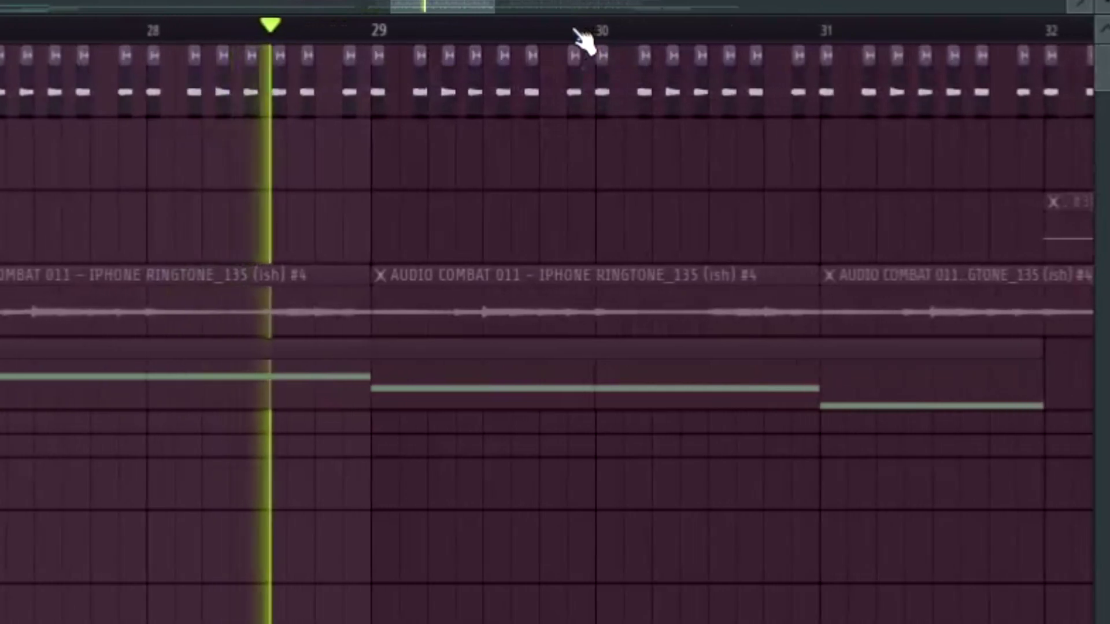
{"action": "scroll", "coordinate": [581, 39], "scroll_direction": "down", "scroll_amount": 3}
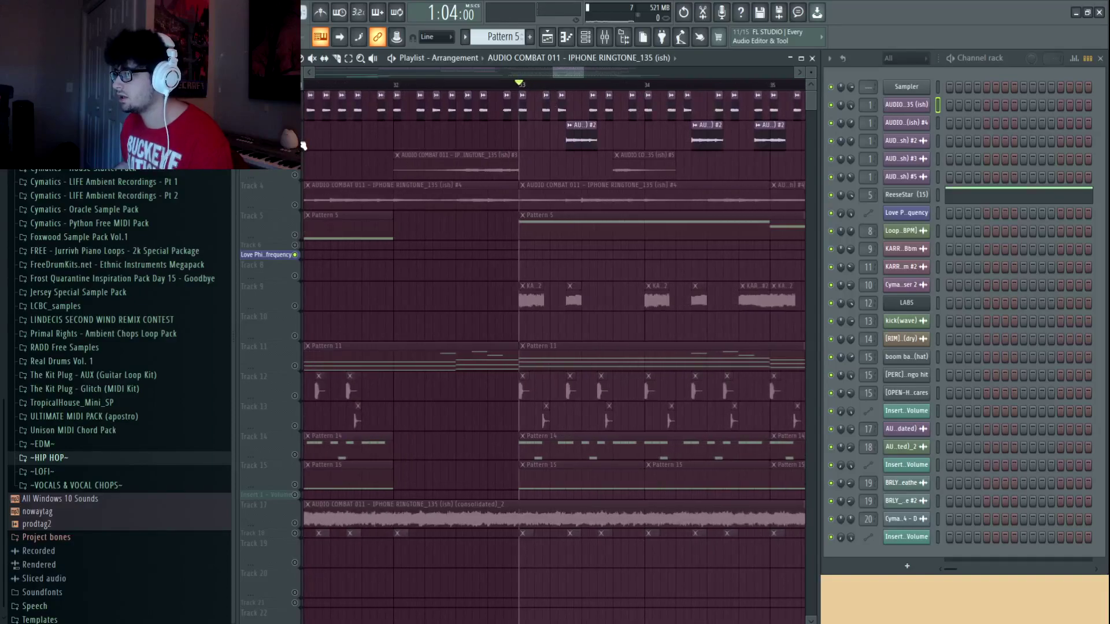
Examine how Track 2's ringtone #2 clips line up with Track 1's chops from bar 33 onward
{"action": "scroll", "coordinate": [594, 163], "scroll_direction": "up", "scroll_amount": 5}
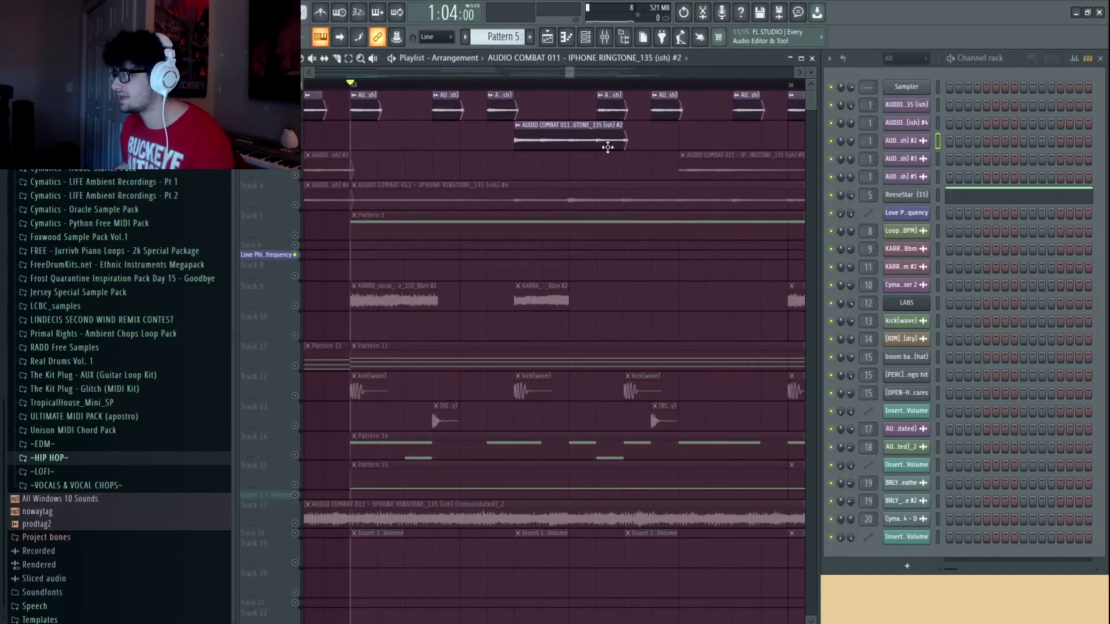
{"action": "scroll", "coordinate": [537, 88], "scroll_direction": "down", "scroll_amount": 1}
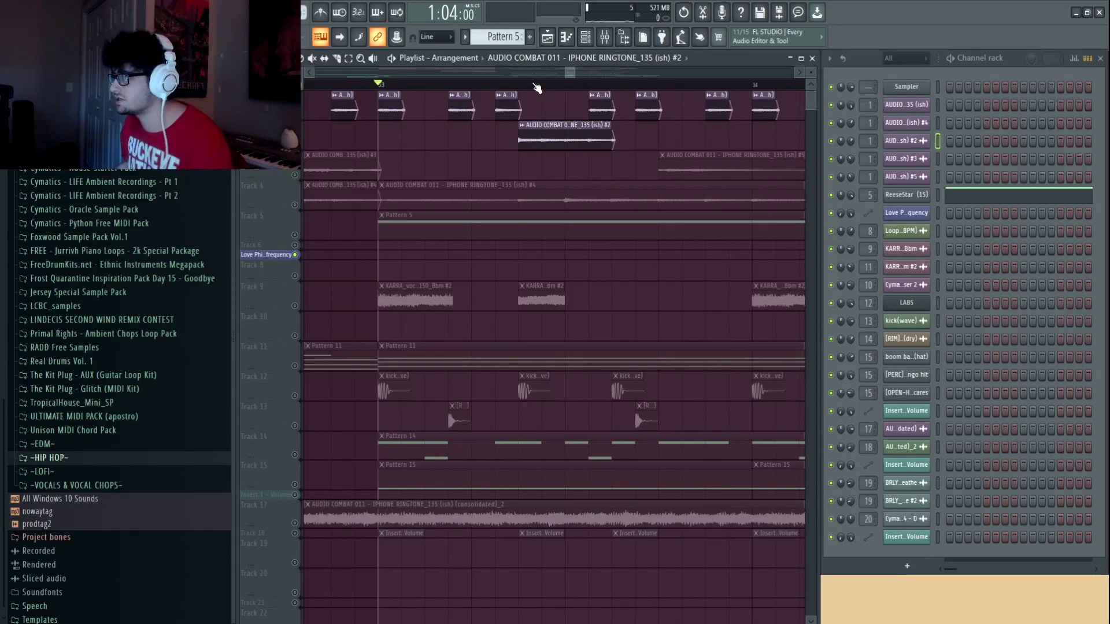
{"action": "scroll", "coordinate": [521, 95], "scroll_direction": "down", "scroll_amount": 3}
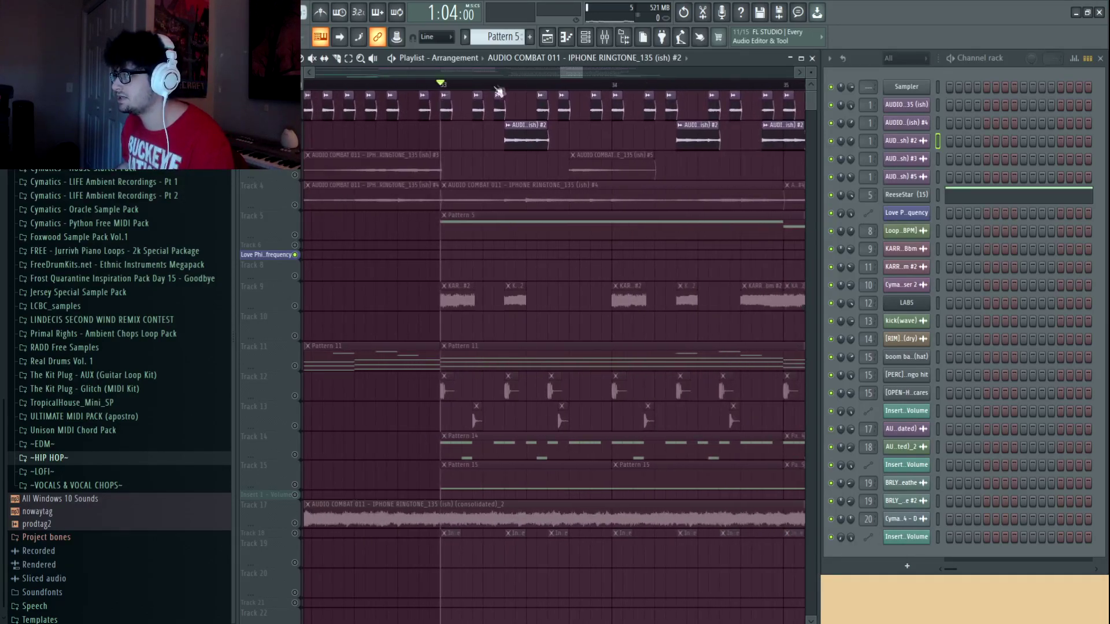
{"action": "scroll", "coordinate": [456, 119], "scroll_direction": "down", "scroll_amount": 4}
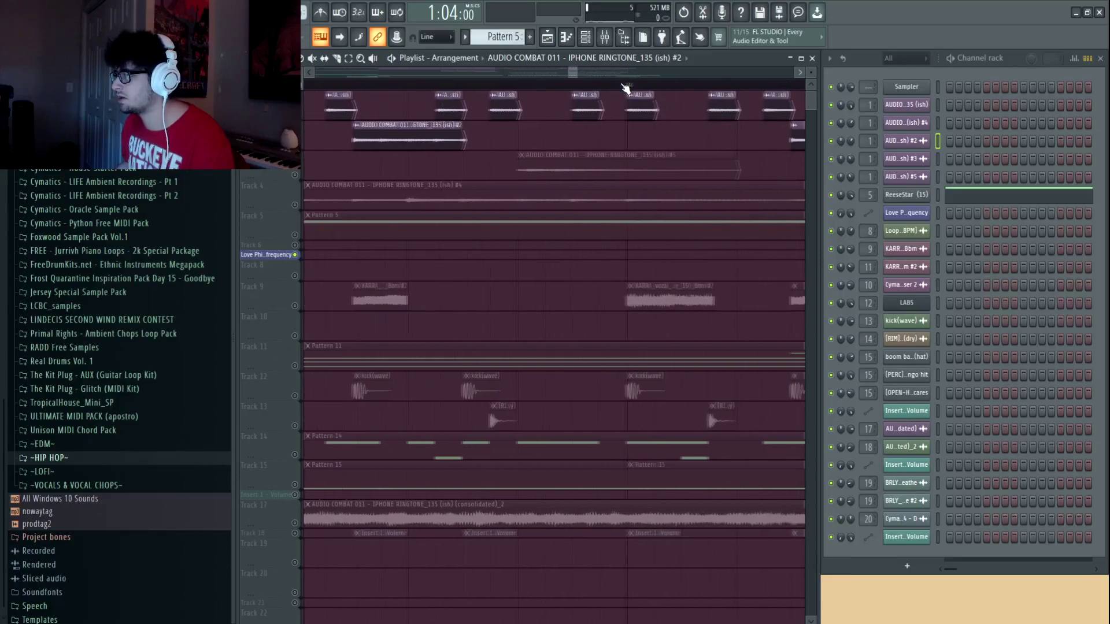
{"action": "scroll", "coordinate": [537, 101], "scroll_direction": "up", "scroll_amount": 4}
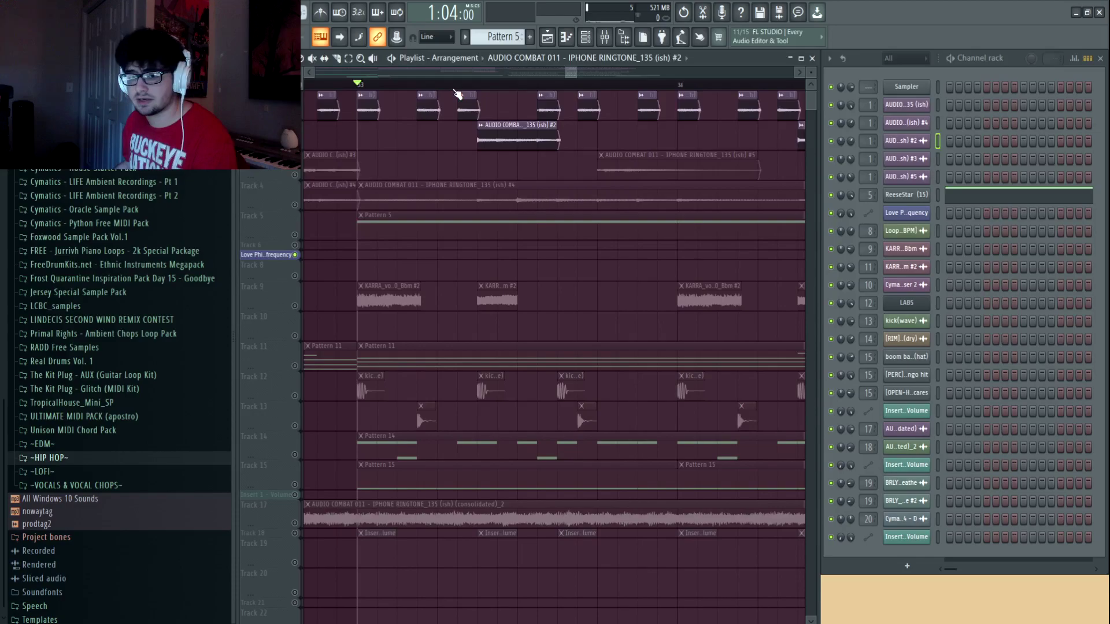
Play Tracks 1 and 2 together from bar 33, following the ringtone #2 clips past bar 35
{"action": "scroll", "coordinate": [456, 94], "scroll_direction": "down", "scroll_amount": 3}
{"action": "key", "text": "space"}
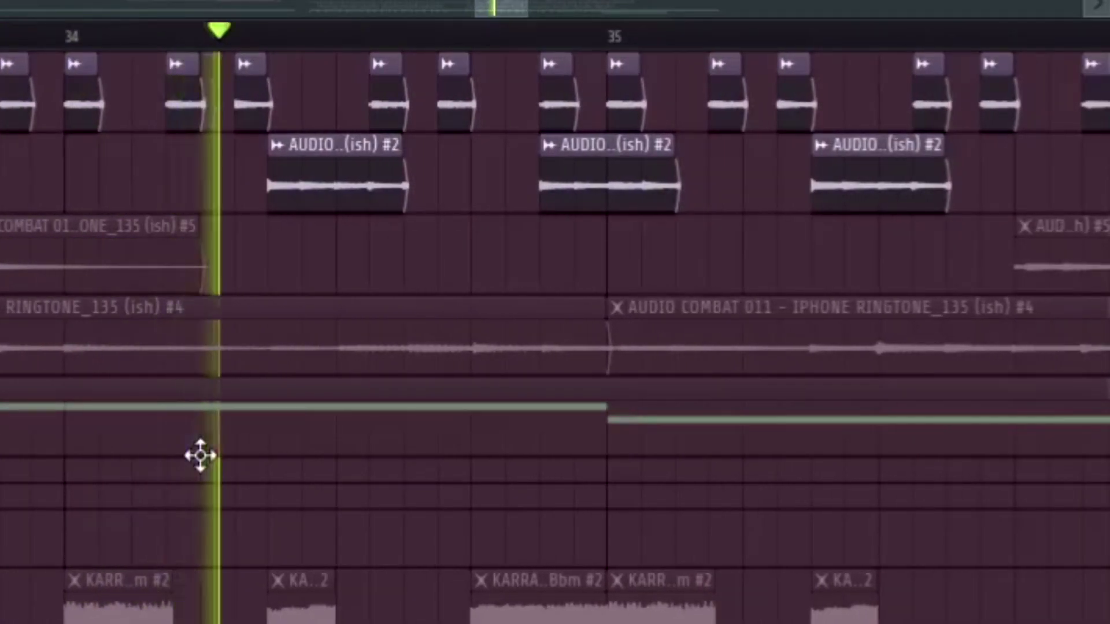
{"action": "scroll", "coordinate": [712, 74], "scroll_direction": "down", "scroll_amount": 3}
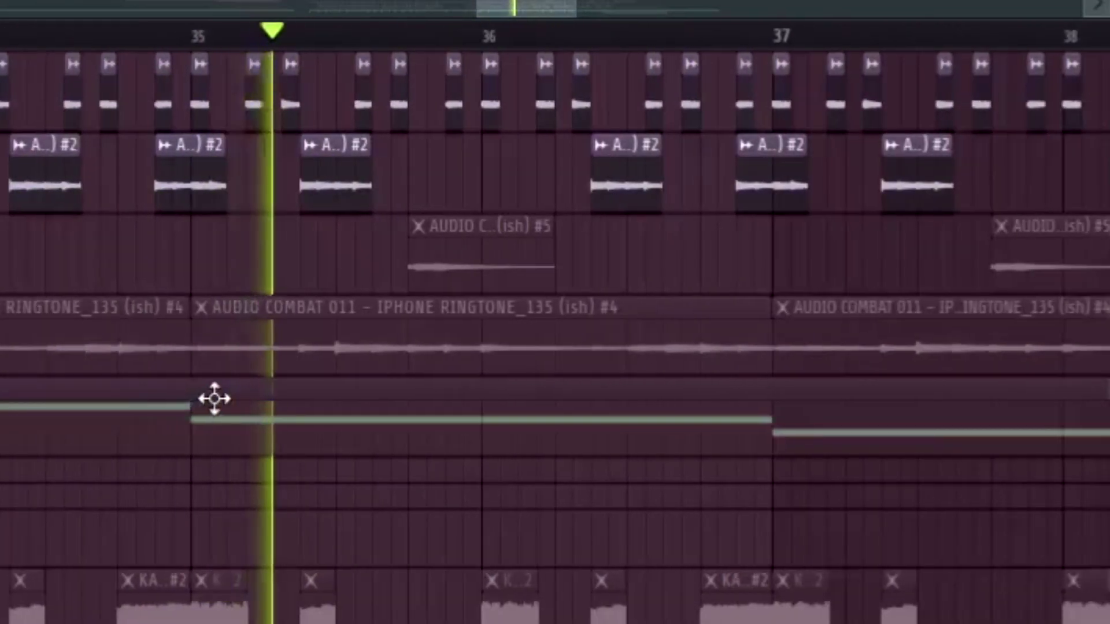
{"action": "key", "text": "space"}
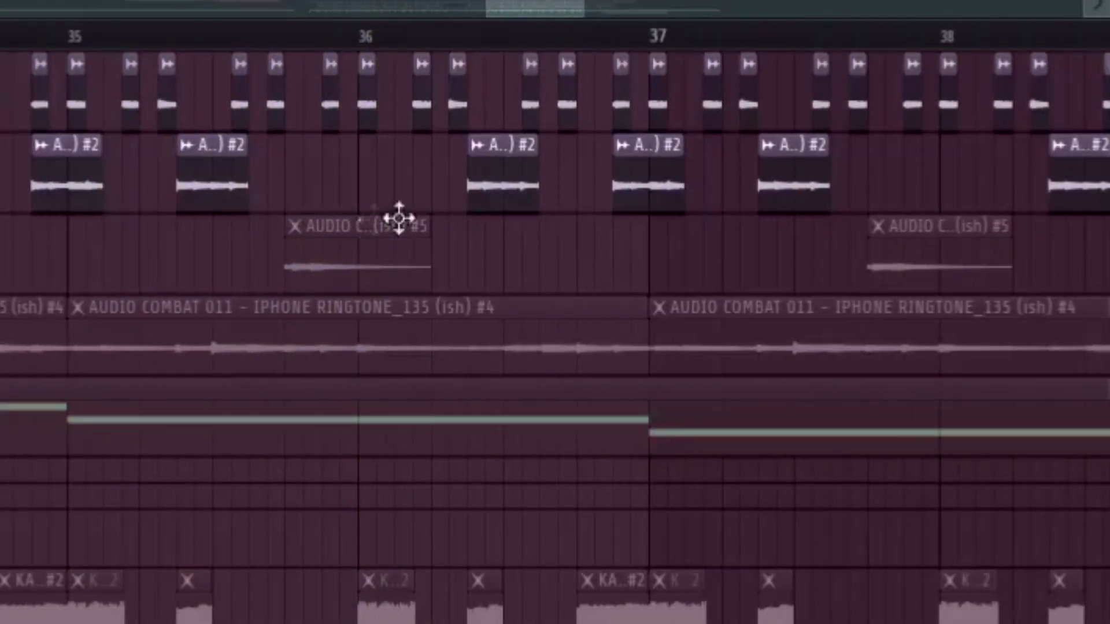
{"action": "key", "text": "space"}
{"action": "scroll", "coordinate": [47, 40], "scroll_direction": "up", "scroll_amount": 4}
{"action": "scroll", "coordinate": [52, 40], "scroll_direction": "down", "scroll_amount": 3}
{"action": "key", "text": "space"}
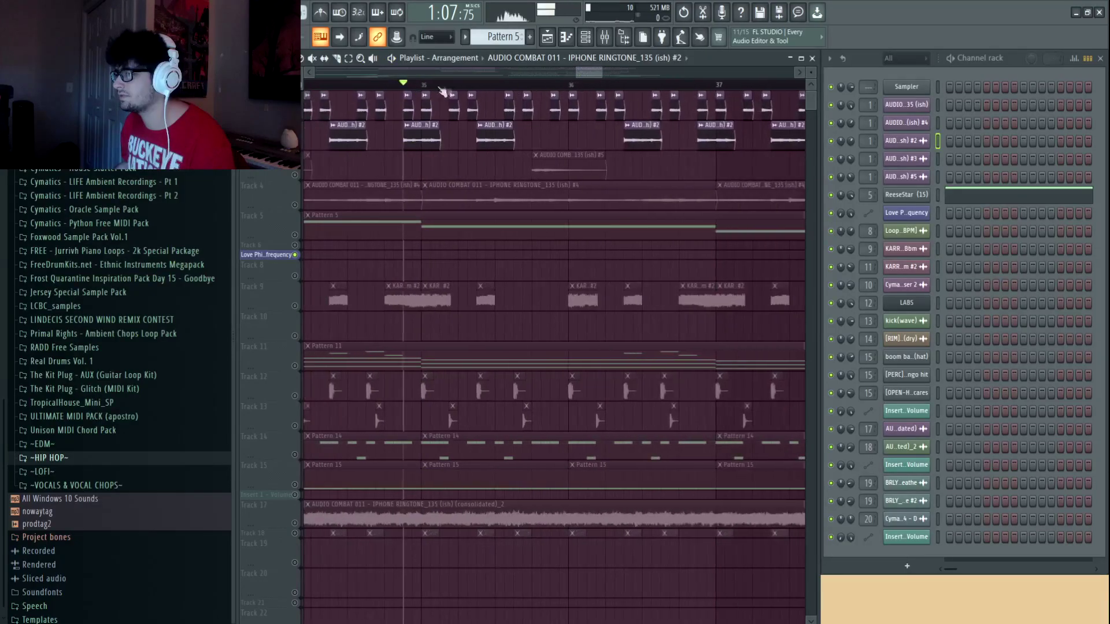
Add the ringtone clips on Tracks 3 and 4 to the soloed layers and play from bar 33
{"action": "scroll", "coordinate": [507, 89], "scroll_direction": "down", "scroll_amount": 5}
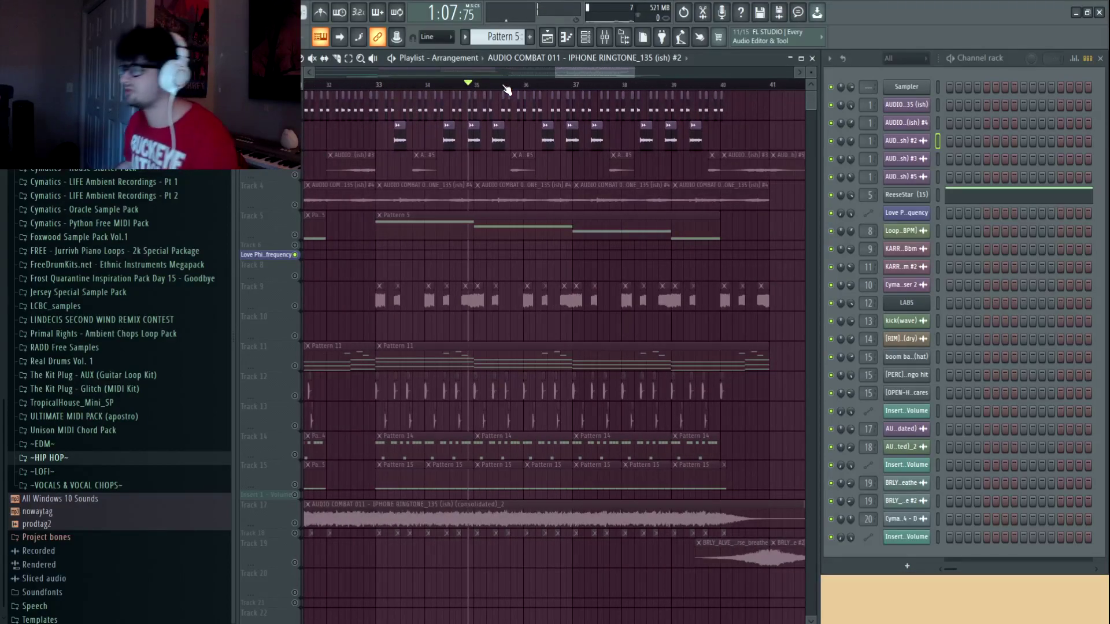
{"action": "scroll", "coordinate": [408, 87], "scroll_direction": "up", "scroll_amount": 3}
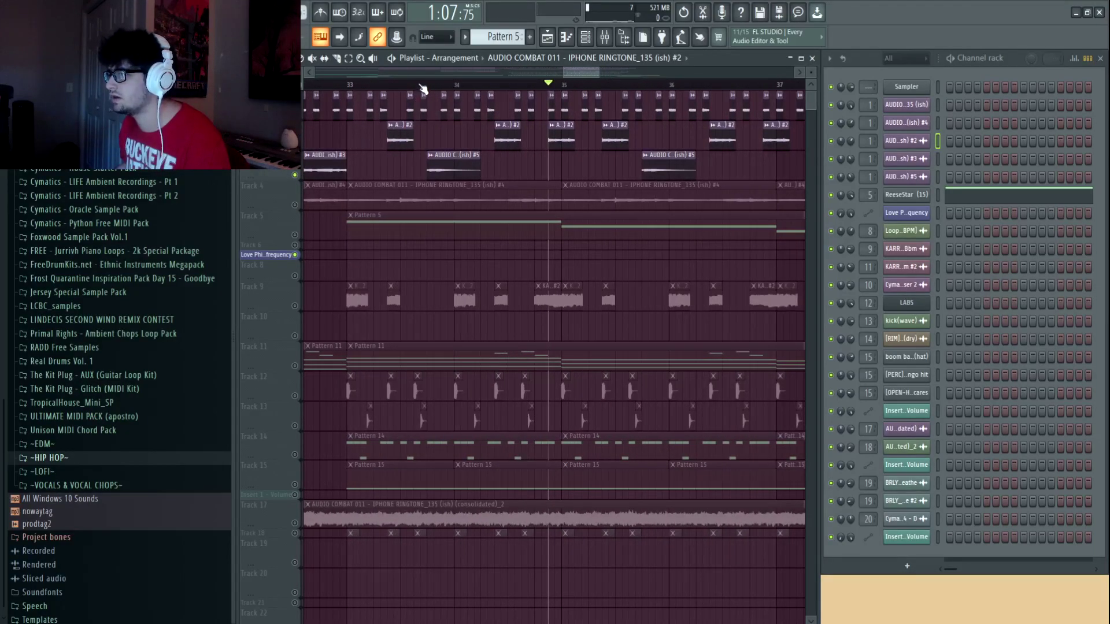
{"action": "left_click", "coordinate": [351, 86]}
{"action": "key", "text": "space"}
{"action": "left_click_drag", "start_coordinate": [487, 167], "coordinate": [463, 165]}
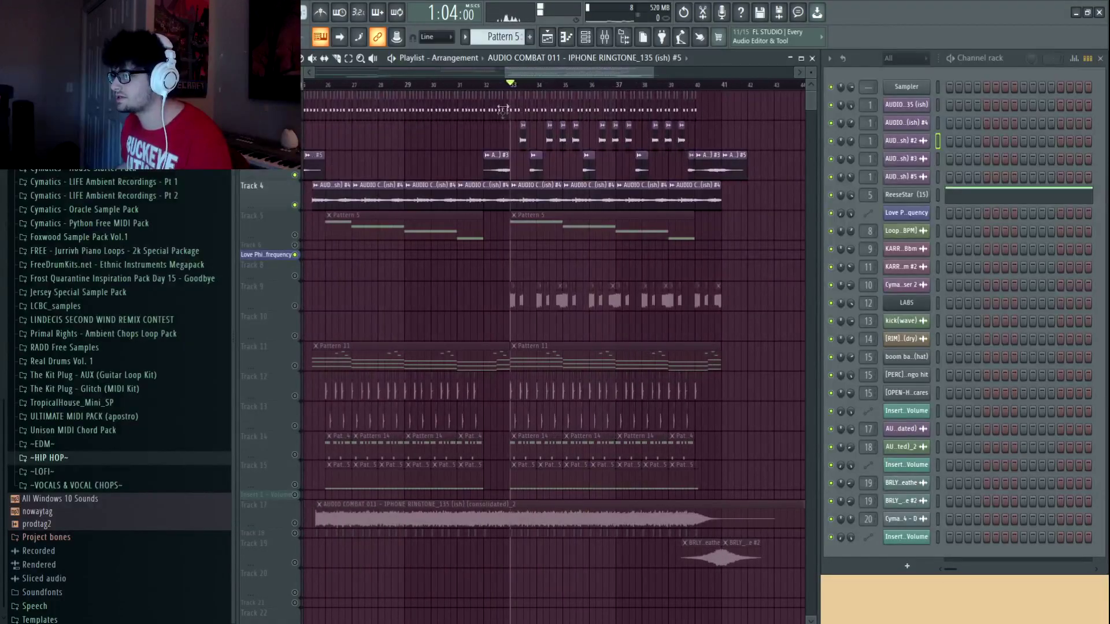
Unmute Track 5's Pattern 5 and play it with the ringtone layers on Tracks 1 to 4 from bar 33
{"action": "scroll", "coordinate": [532, 86], "scroll_direction": "up", "scroll_amount": 1}
{"action": "scroll", "coordinate": [561, 94], "scroll_direction": "up", "scroll_amount": 1}
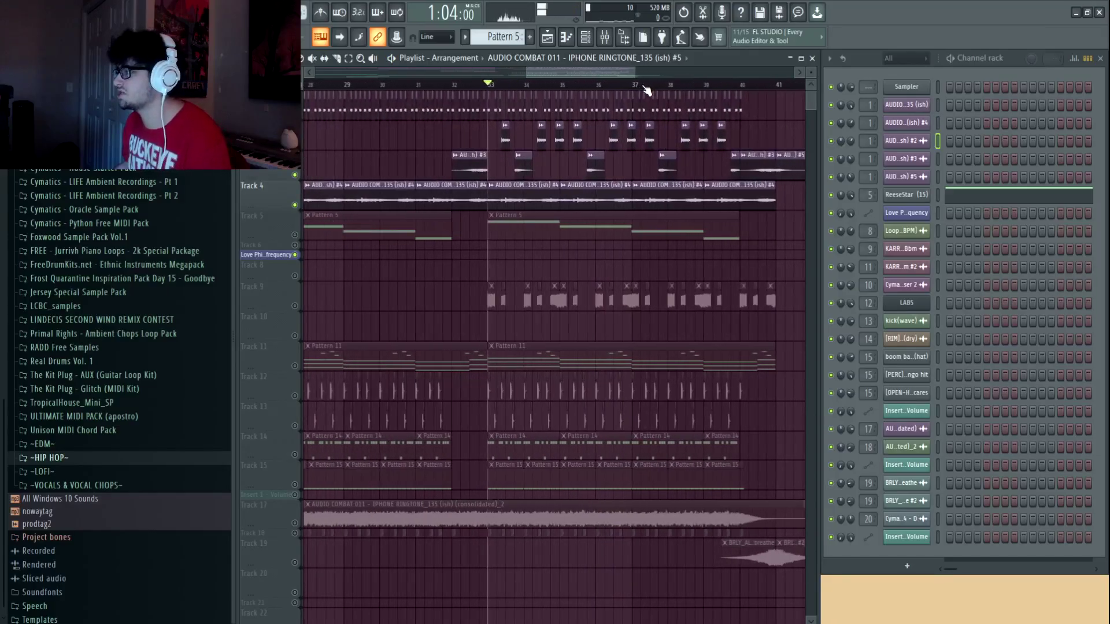
{"action": "left_click", "coordinate": [295, 236]}
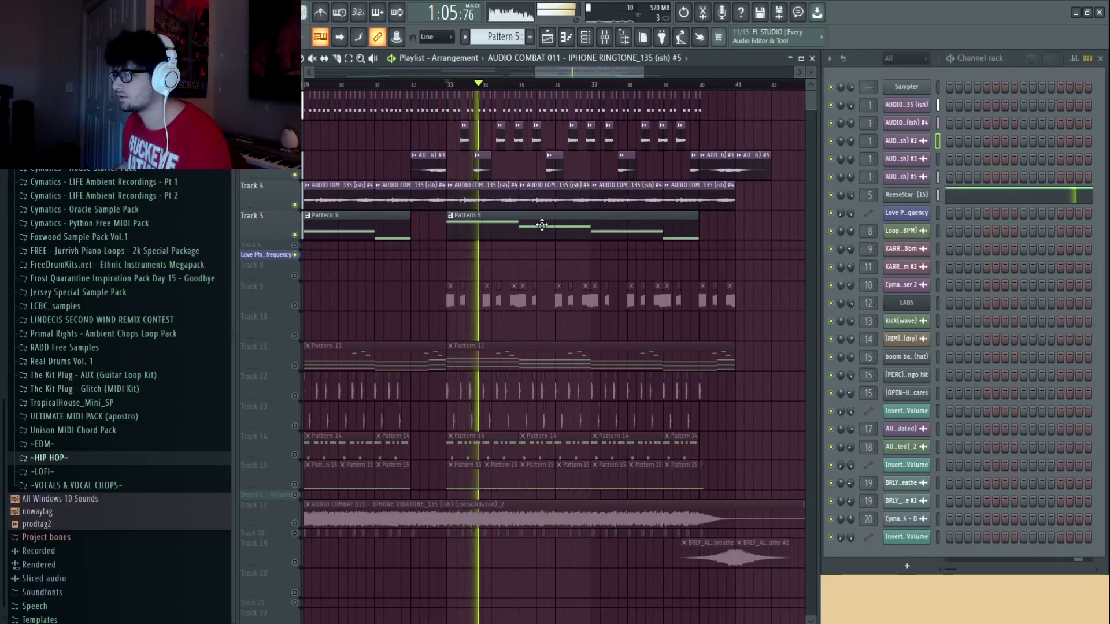
{"action": "scroll", "coordinate": [542, 224], "scroll_direction": "down", "scroll_amount": 2}
{"action": "scroll", "coordinate": [546, 259], "scroll_direction": "up", "scroll_amount": 1}
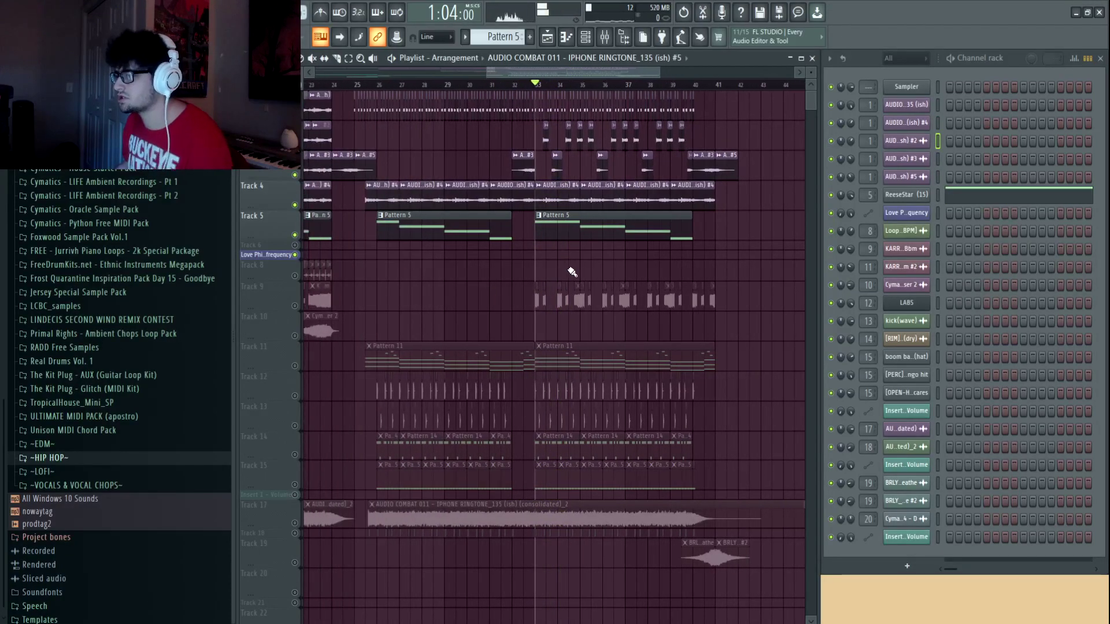
Solo Track 11 and examine its Pattern 11 clips between bars 25 and 41, with the playhead at the first clip's start
{"action": "scroll", "coordinate": [311, 378], "scroll_direction": "up", "scroll_amount": 4}
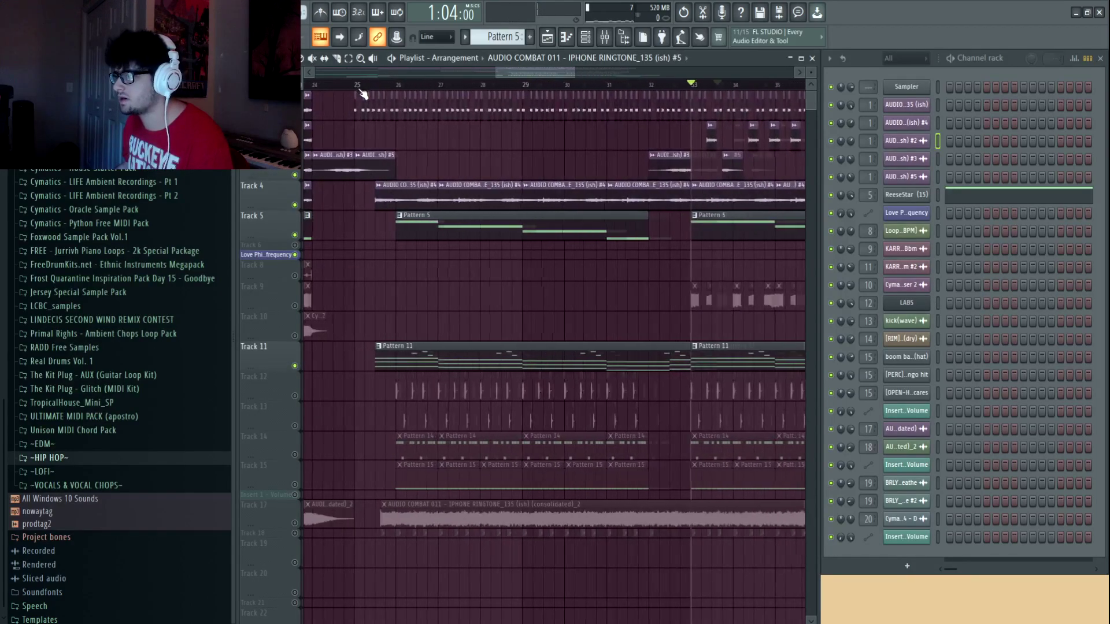
{"action": "left_click", "coordinate": [294, 366], "text": "ctrl"}
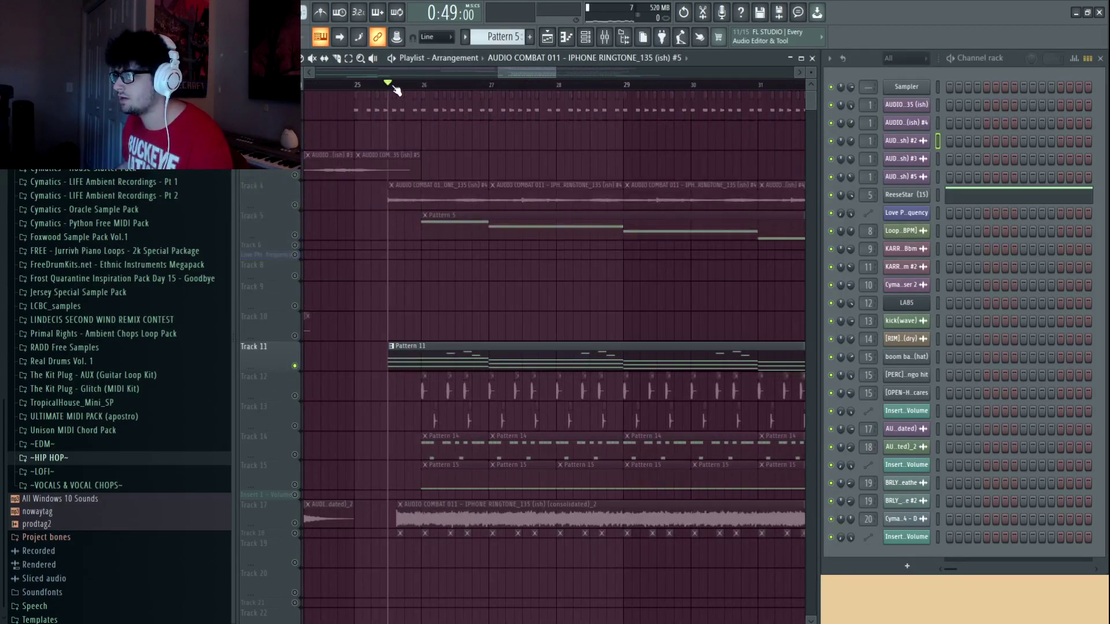
{"action": "scroll", "coordinate": [394, 90], "scroll_direction": "down", "scroll_amount": 3}
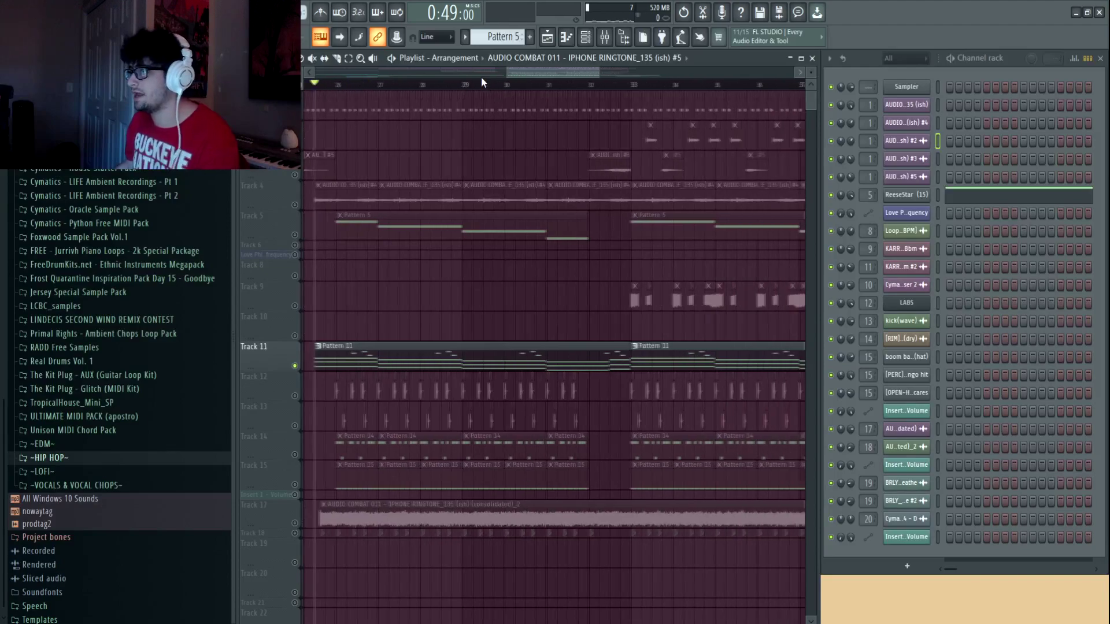
{"action": "scroll", "coordinate": [481, 78], "scroll_direction": "down", "scroll_amount": 3}
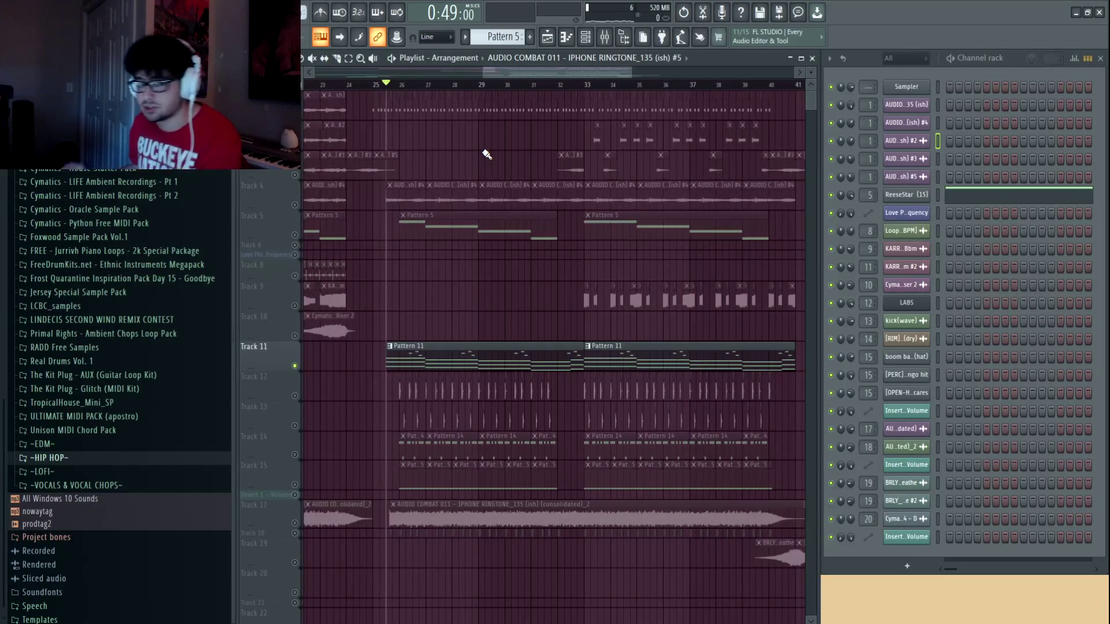
{"action": "scroll", "coordinate": [487, 154], "scroll_direction": "up", "scroll_amount": 3}
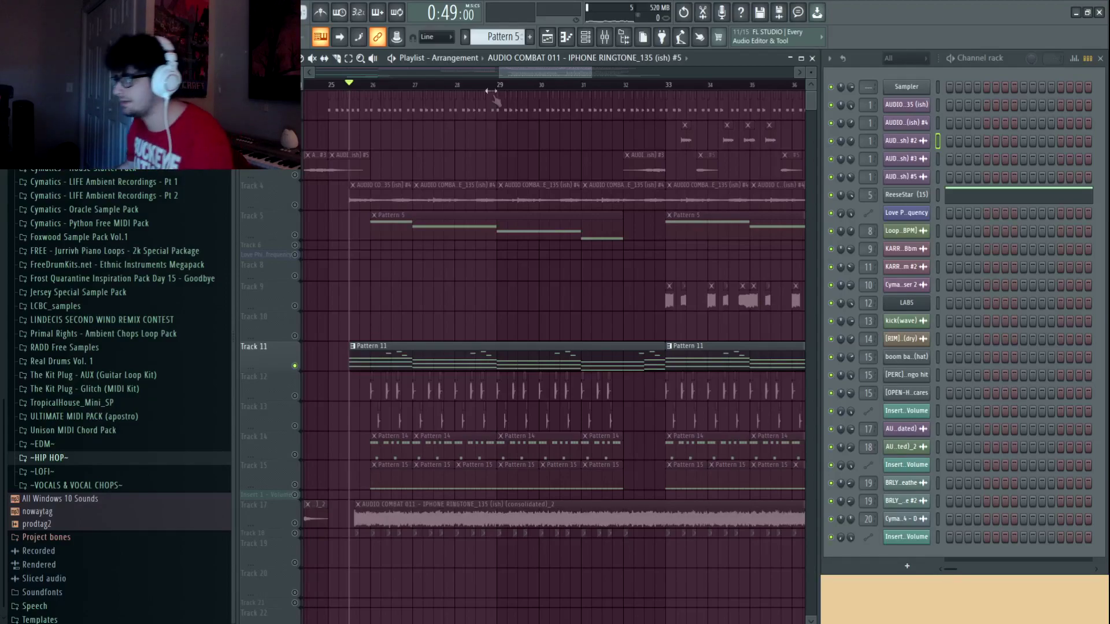
{"action": "scroll", "coordinate": [496, 101], "scroll_direction": "down", "scroll_amount": 2}
{"action": "scroll", "coordinate": [512, 83], "scroll_direction": "up", "scroll_amount": 1}
{"action": "scroll", "coordinate": [540, 87], "scroll_direction": "down", "scroll_amount": 1}
{"action": "scroll", "coordinate": [582, 197], "scroll_direction": "up", "scroll_amount": 2}
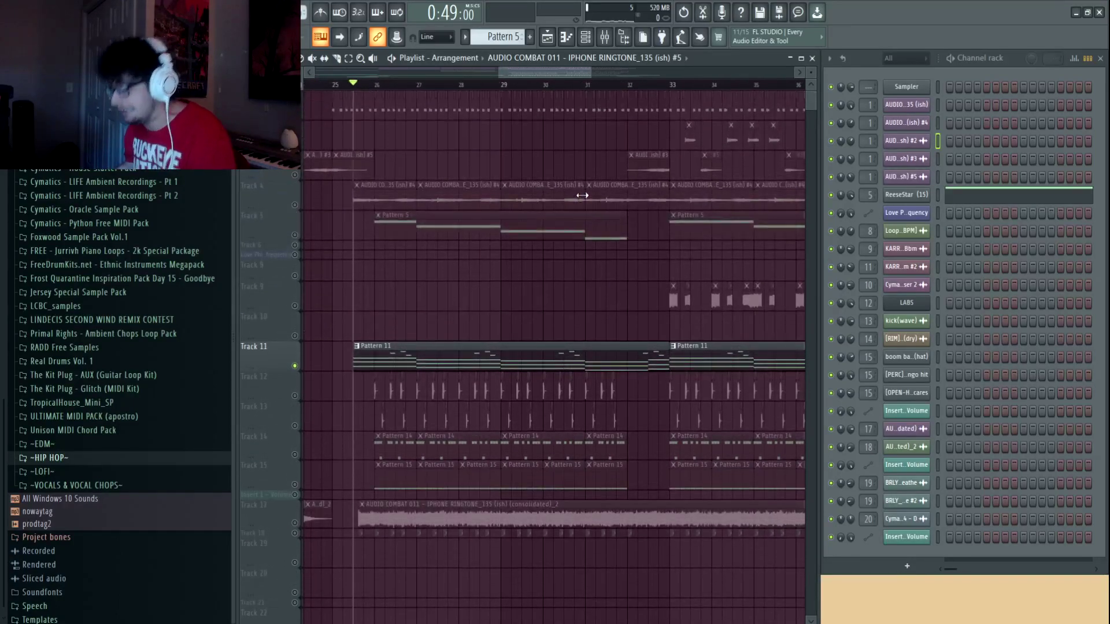
Review Pattern 11's chord and melody notes in the piano roll, and check the Soft Piano preset in LABS
{"action": "double_click", "coordinate": [445, 359]}
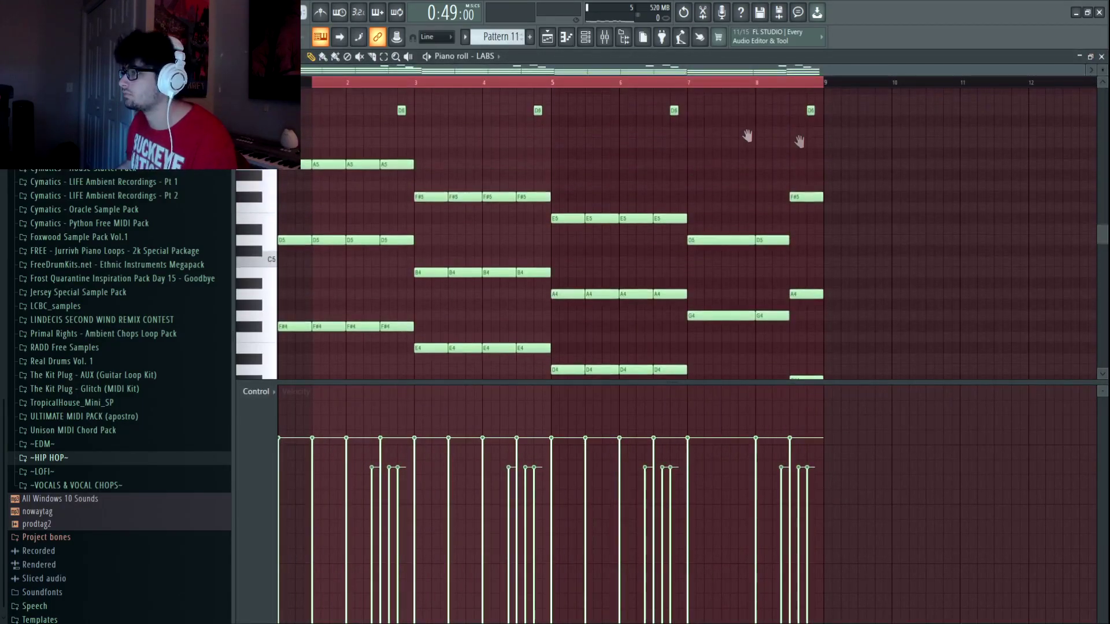
{"action": "left_click", "coordinate": [1102, 56]}
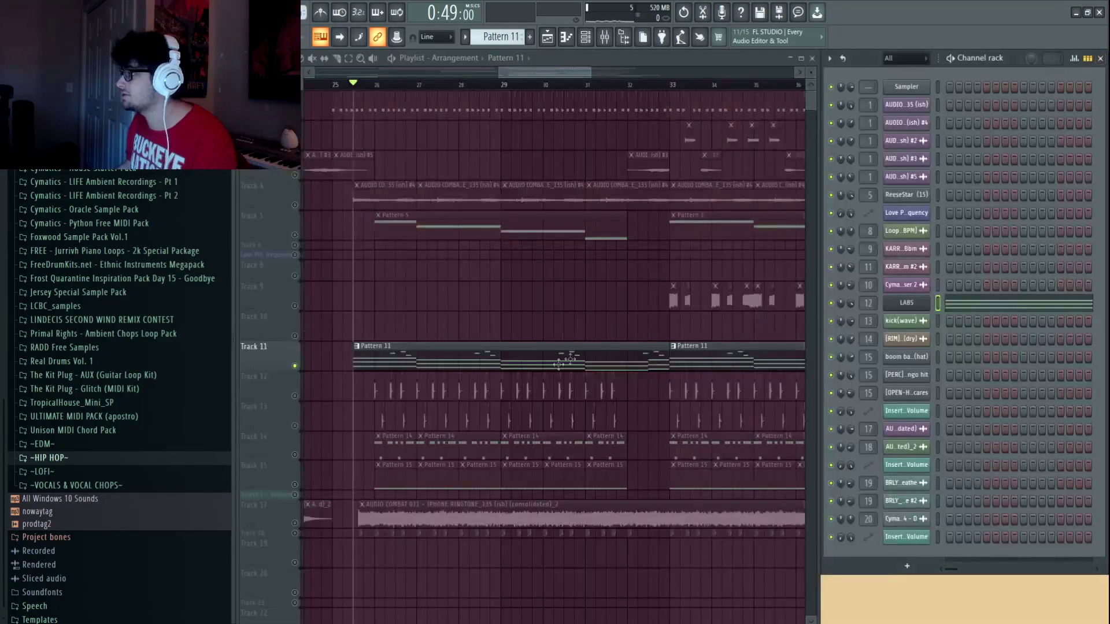
{"action": "left_click", "coordinate": [919, 303]}
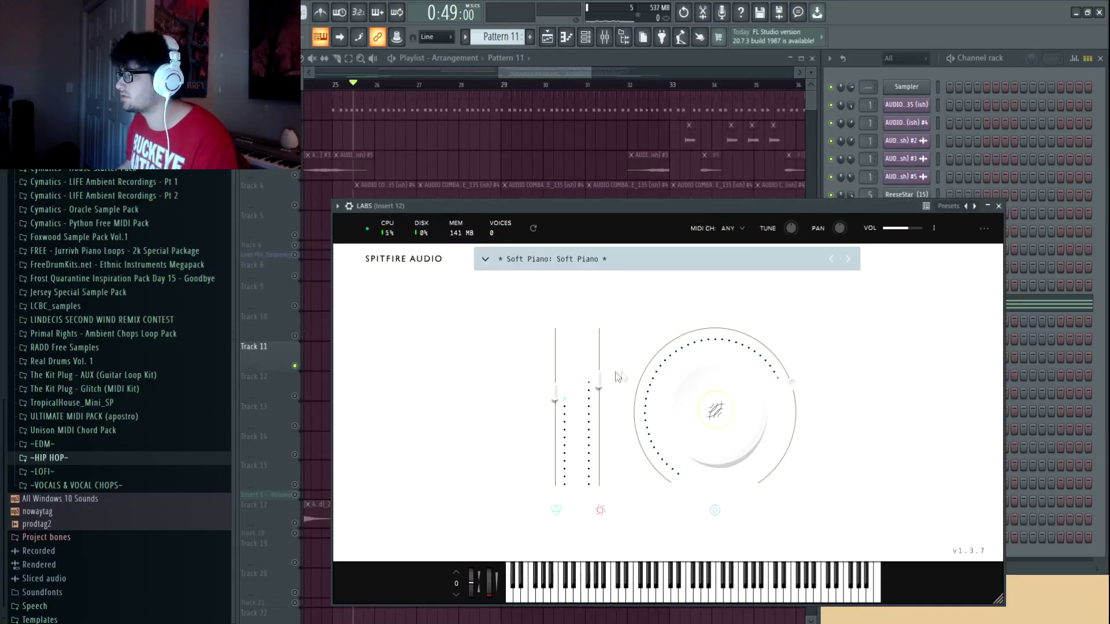
{"action": "left_click", "coordinate": [999, 205]}
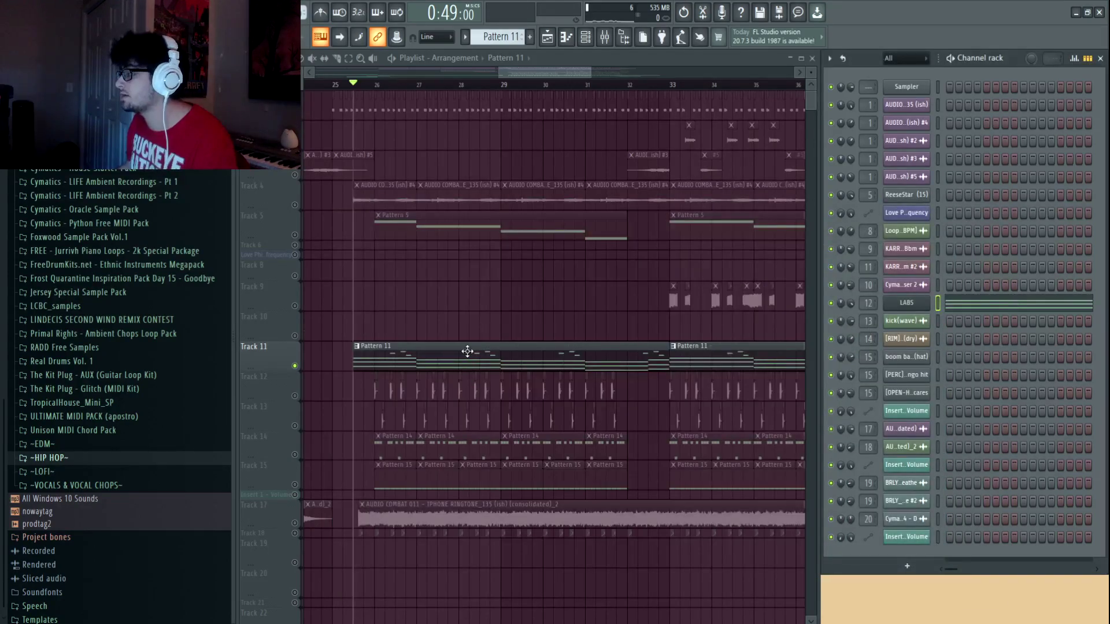
Look over Pattern 11's piano notes again and play the soloed Track 11 from its first clip
{"action": "scroll", "coordinate": [378, 81], "scroll_direction": "up", "scroll_amount": 2}
{"action": "scroll", "coordinate": [493, 289], "scroll_direction": "down", "scroll_amount": 2}
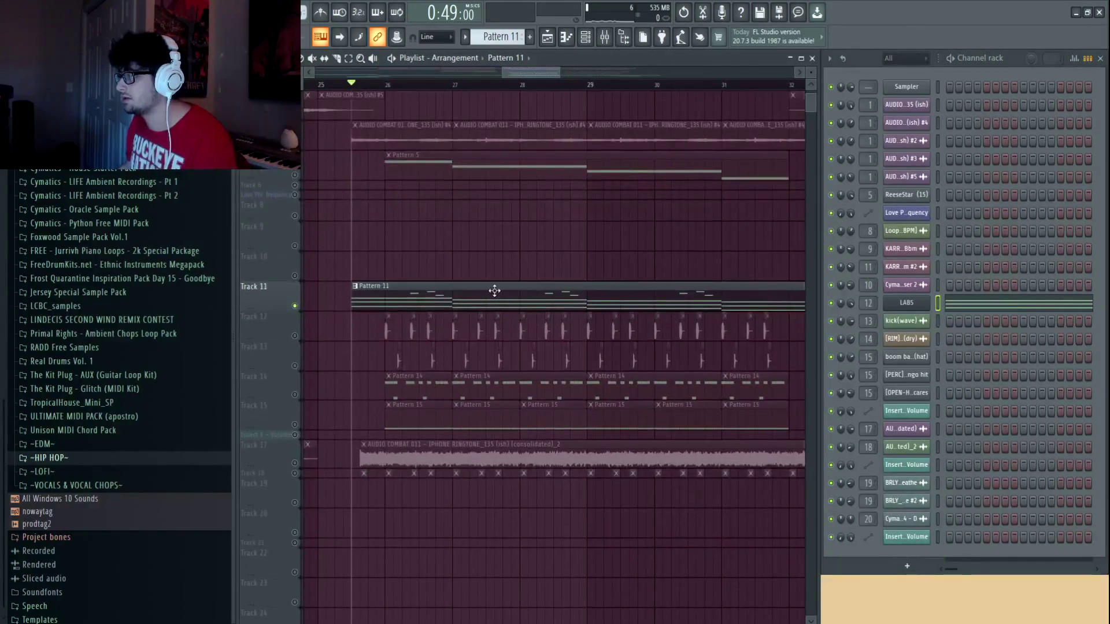
{"action": "double_click", "coordinate": [494, 292]}
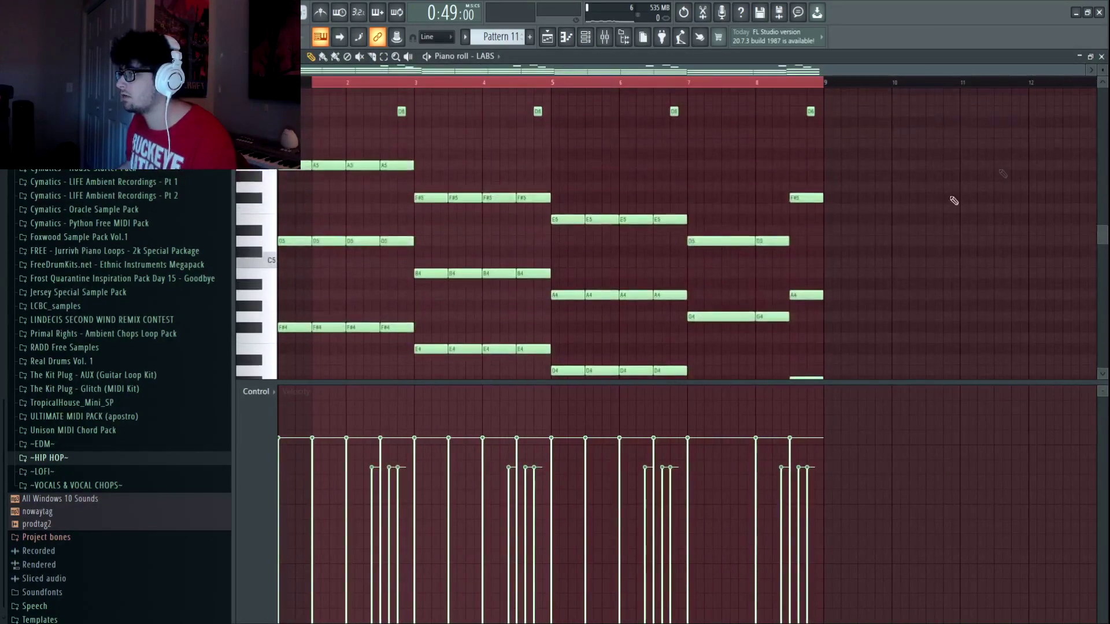
{"action": "left_click", "coordinate": [1102, 57]}
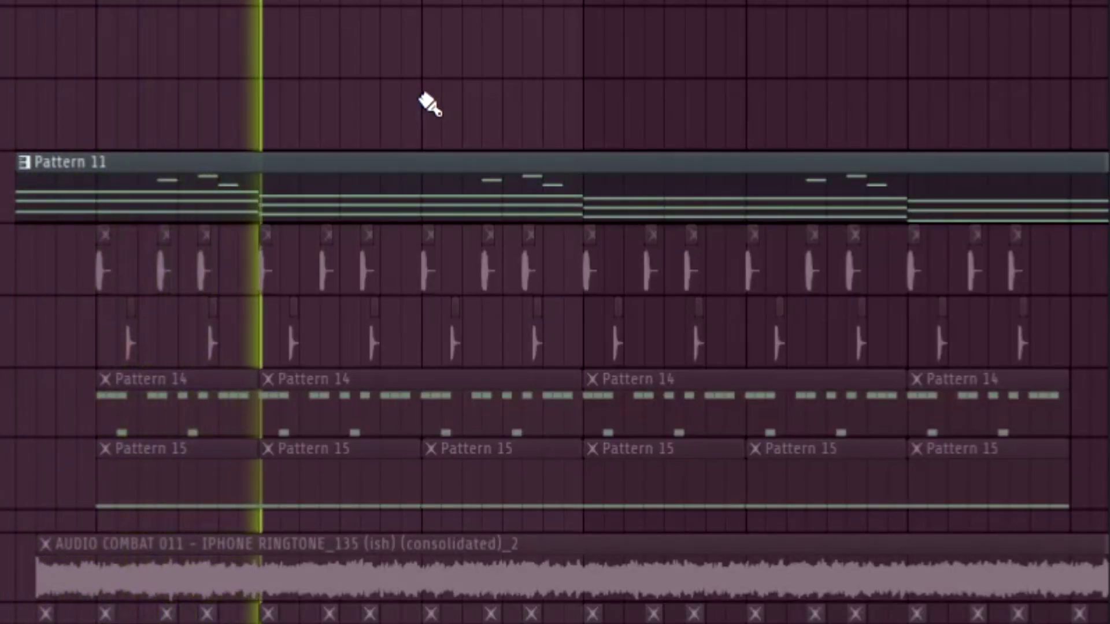
Unmute Track 5's Pattern 5 and play it together with Track 11's piano from the start of Pattern 11
{"action": "scroll", "coordinate": [222, 312], "scroll_direction": "down", "scroll_amount": 2}
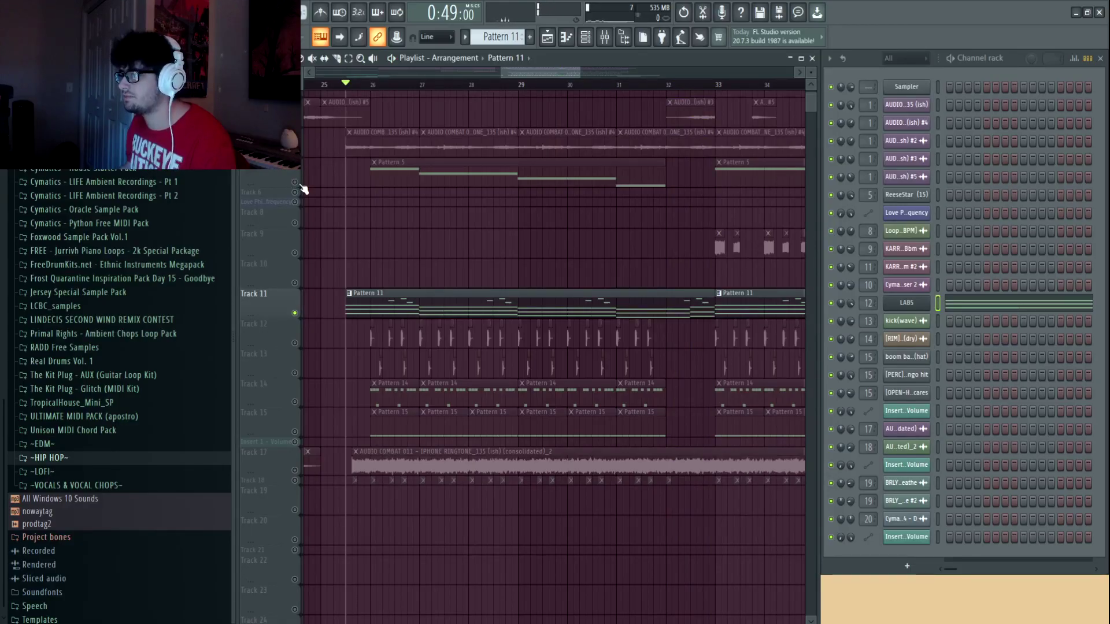
{"action": "left_click", "coordinate": [295, 183]}
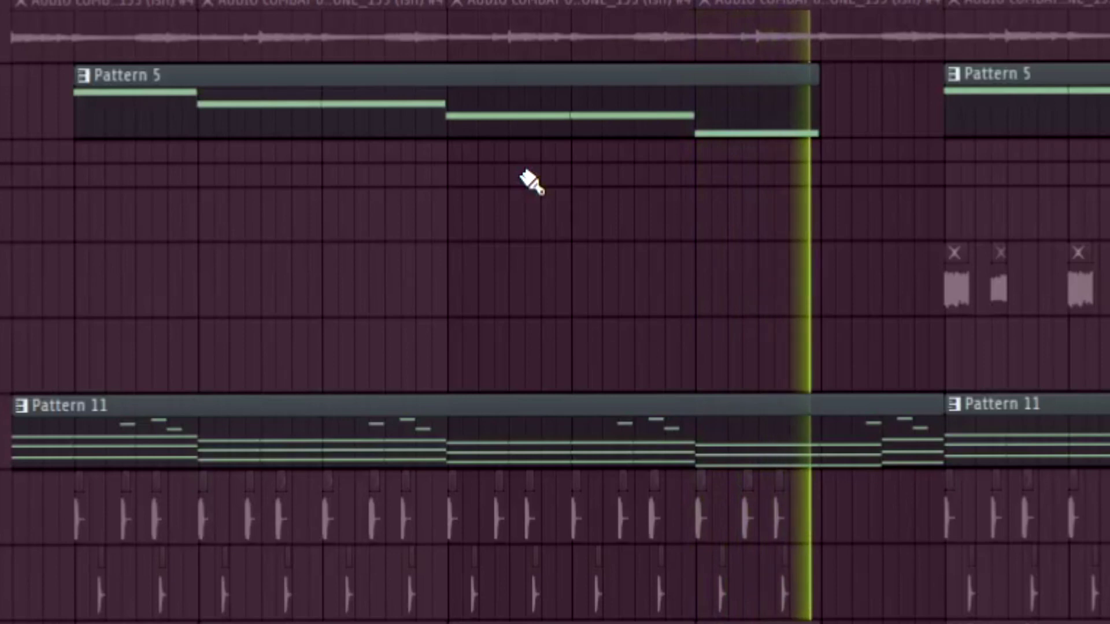
{"action": "key", "text": "space"}
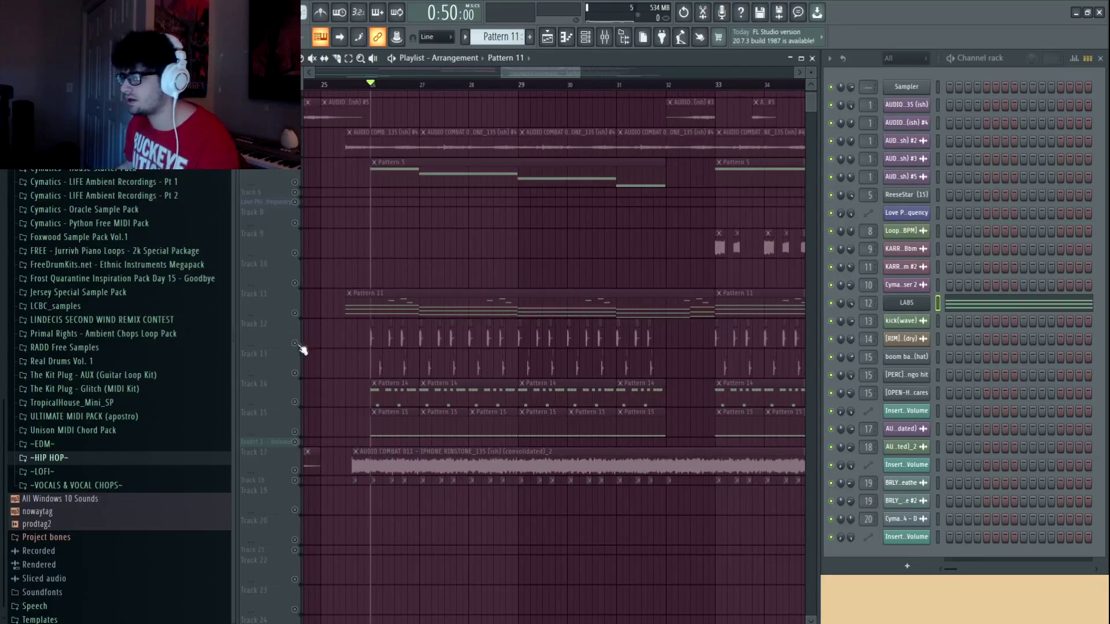
Solo the drum layers on Tracks 12 to 15 and play them together from bar 26
{"action": "left_click_drag", "start_coordinate": [295, 403], "coordinate": [303, 440]}
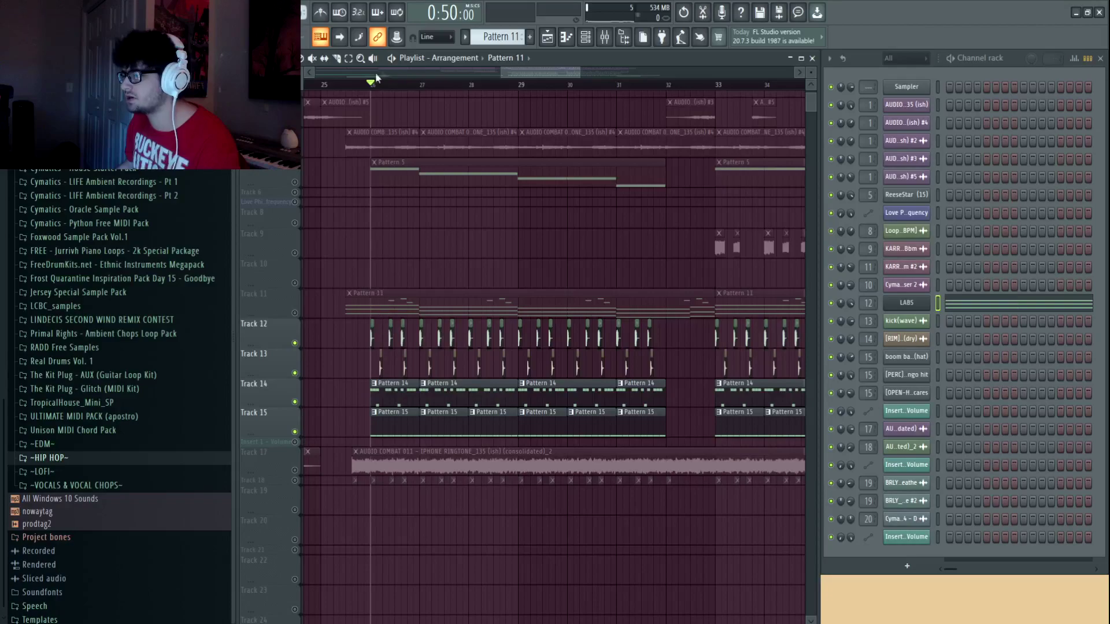
{"action": "scroll", "coordinate": [488, 144], "scroll_direction": "up", "scroll_amount": 2}
{"action": "scroll", "coordinate": [467, 89], "scroll_direction": "up", "scroll_amount": 2}
{"action": "scroll", "coordinate": [469, 155], "scroll_direction": "down", "scroll_amount": 1}
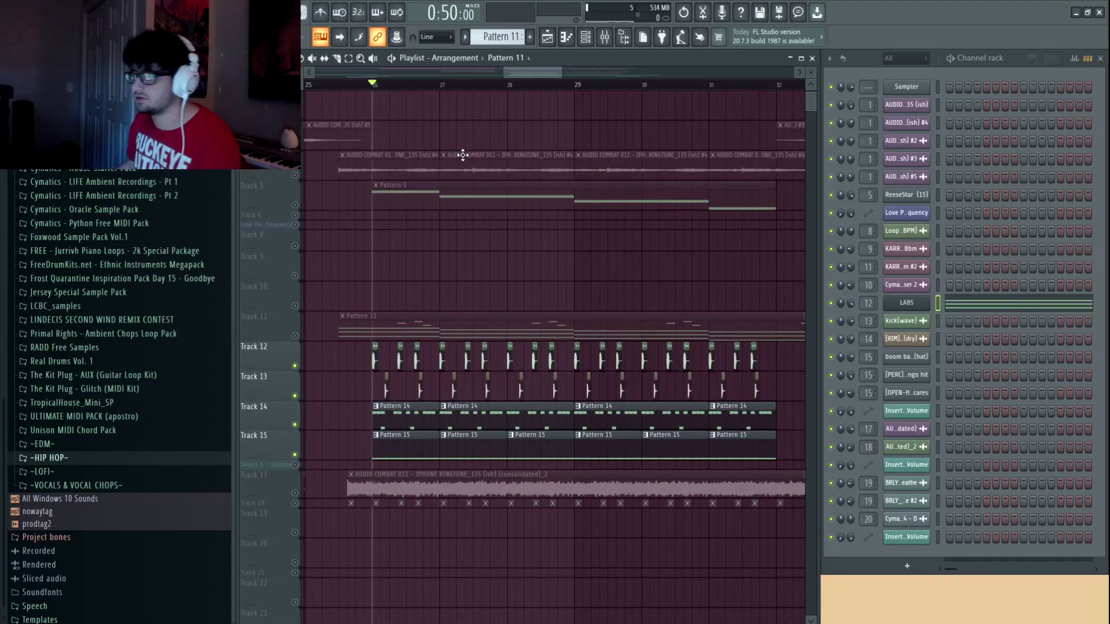
{"action": "key", "text": "space"}
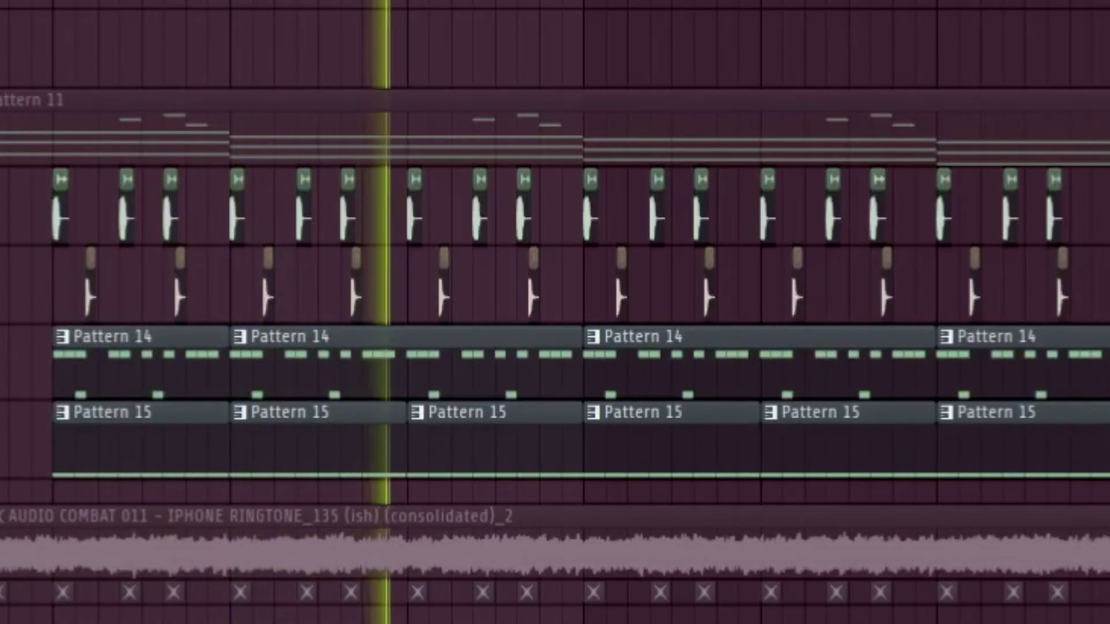
{"action": "key", "text": "space"}
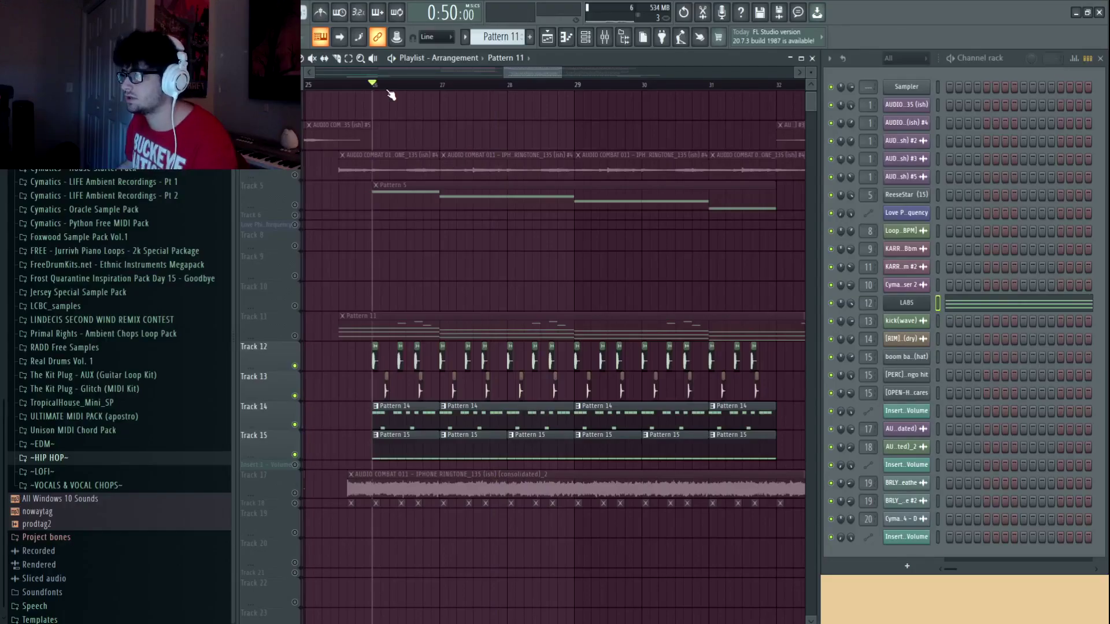
Solo Track 12's kick, play it from bar 26, and examine its clip placement up to bar 27
{"action": "scroll", "coordinate": [388, 90], "scroll_direction": "up", "scroll_amount": 4}
{"action": "left_click_drag", "start_coordinate": [384, 112], "coordinate": [436, 131]}
{"action": "right_click", "coordinate": [296, 385]}
{"action": "scroll", "coordinate": [411, 88], "scroll_direction": "up", "scroll_amount": 3}
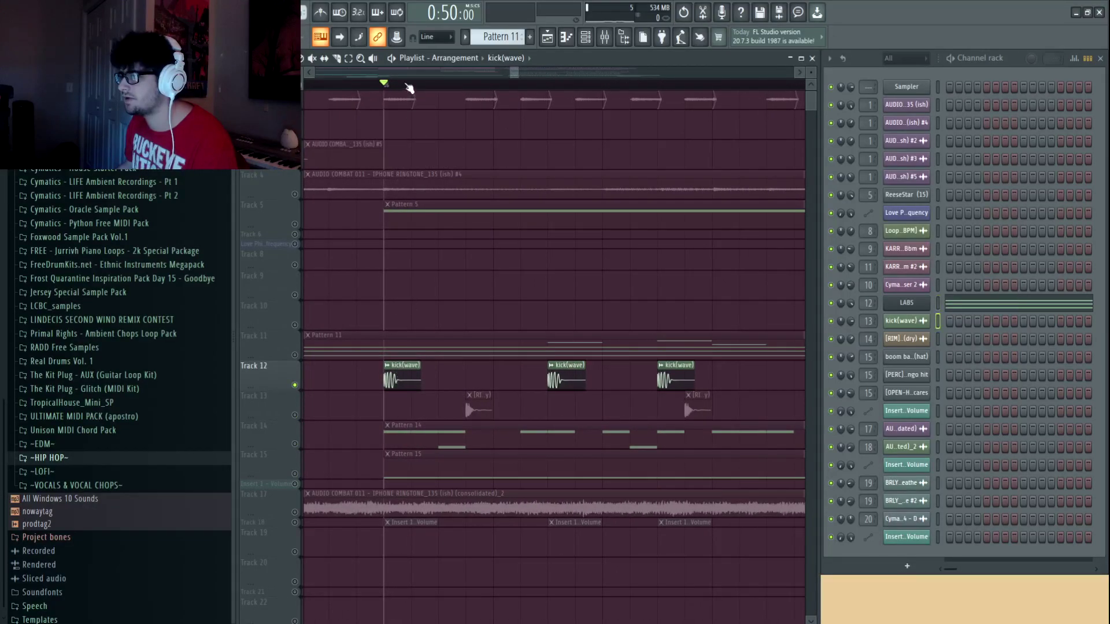
{"action": "scroll", "coordinate": [408, 88], "scroll_direction": "down", "scroll_amount": 3}
{"action": "key", "text": "space"}
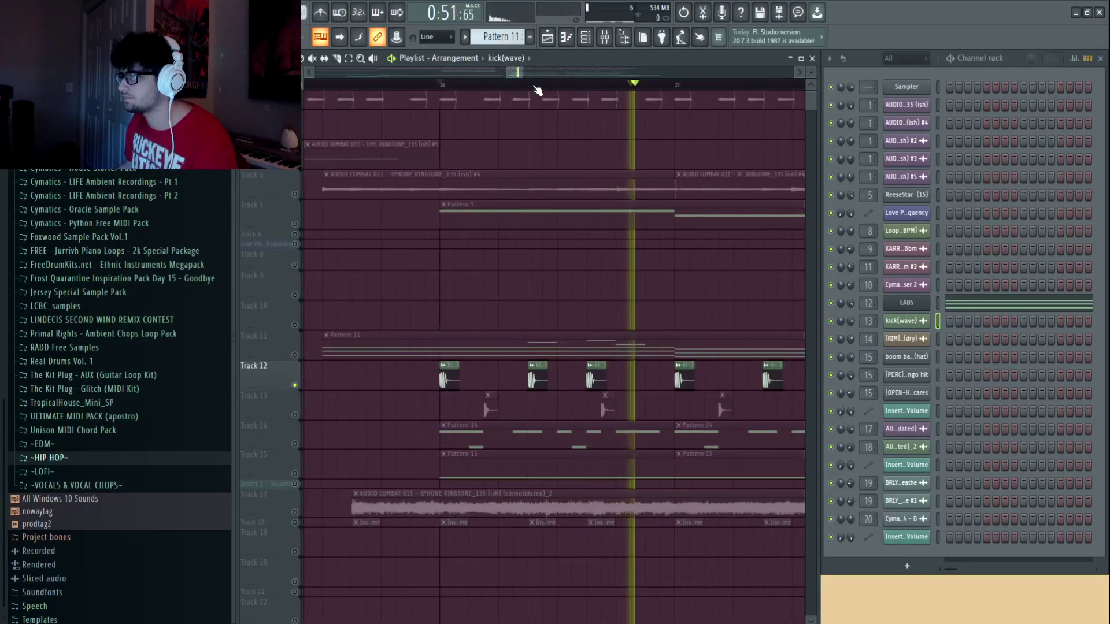
{"action": "left_click_drag", "start_coordinate": [591, 166], "coordinate": [528, 169]}
{"action": "key", "text": "space"}
{"action": "scroll", "coordinate": [558, 91], "scroll_direction": "down", "scroll_amount": 3}
{"action": "scroll", "coordinate": [577, 89], "scroll_direction": "up", "scroll_amount": 3}
{"action": "left_click_drag", "start_coordinate": [573, 135], "coordinate": [625, 143]}
{"action": "scroll", "coordinate": [572, 92], "scroll_direction": "up", "scroll_amount": 2}
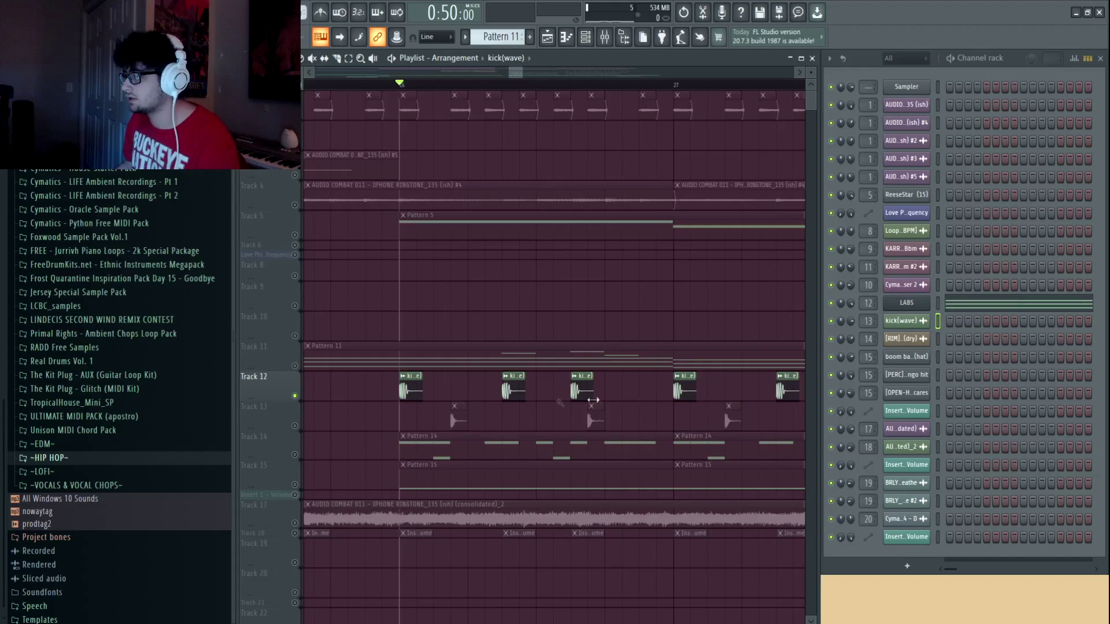
{"action": "scroll", "coordinate": [460, 91], "scroll_direction": "up", "scroll_amount": 2}
{"action": "scroll", "coordinate": [460, 91], "scroll_direction": "up", "scroll_amount": 2}
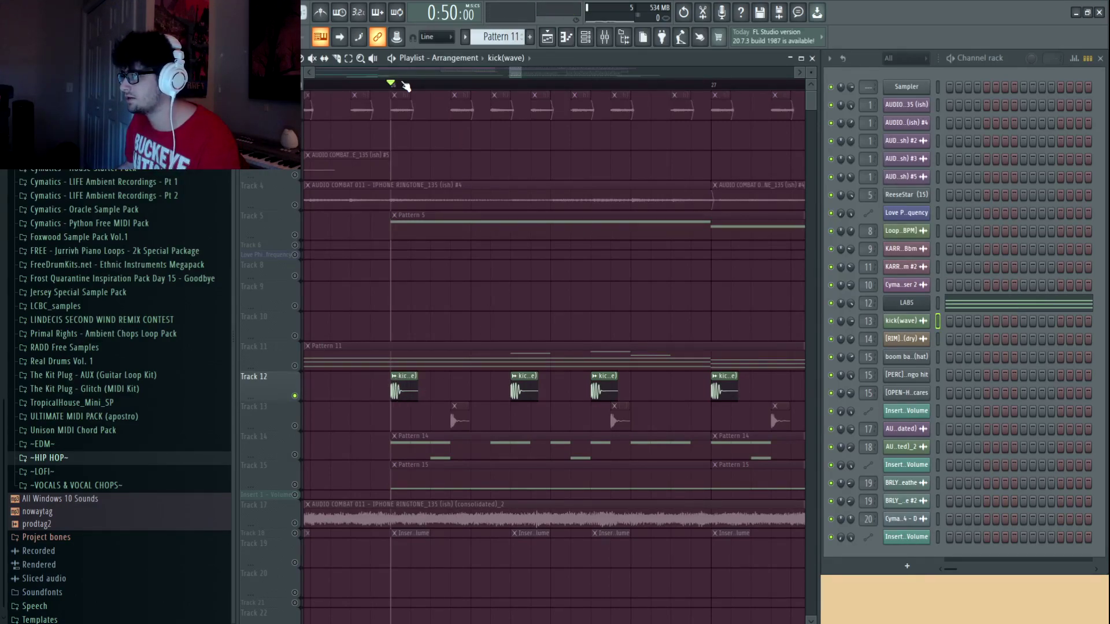
Solo Track 13's rim clips, play them from bar 26, and look closely at the first rim hit
{"action": "scroll", "coordinate": [475, 389], "scroll_direction": "down", "scroll_amount": 1}
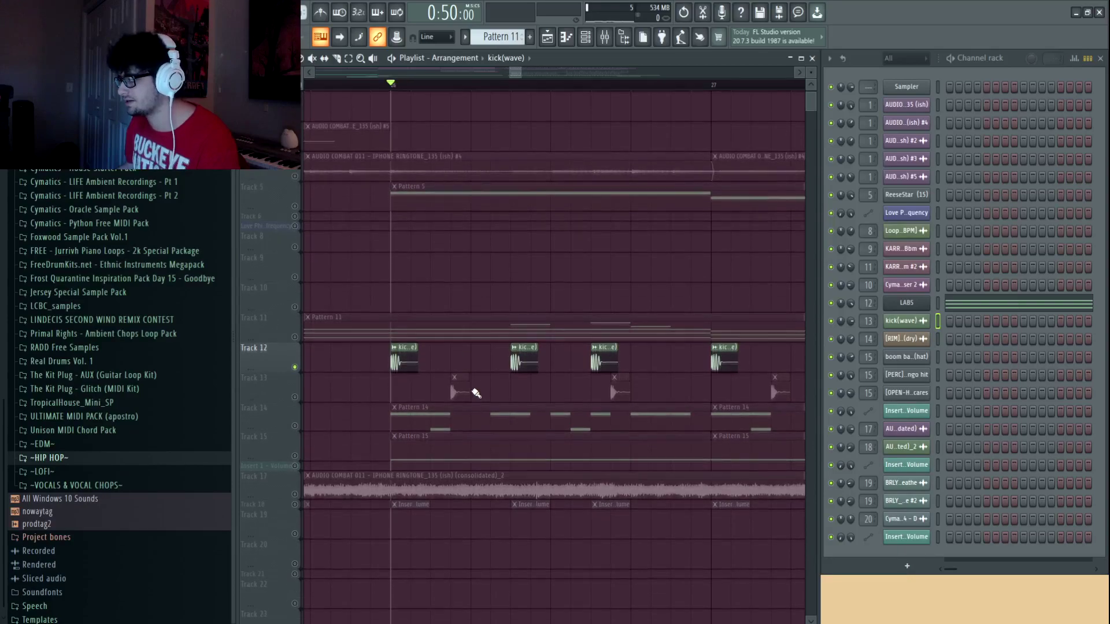
{"action": "left_click", "coordinate": [298, 367]}
{"action": "left_click", "coordinate": [296, 395]}
{"action": "key", "text": "space"}
{"action": "key", "text": "space"}
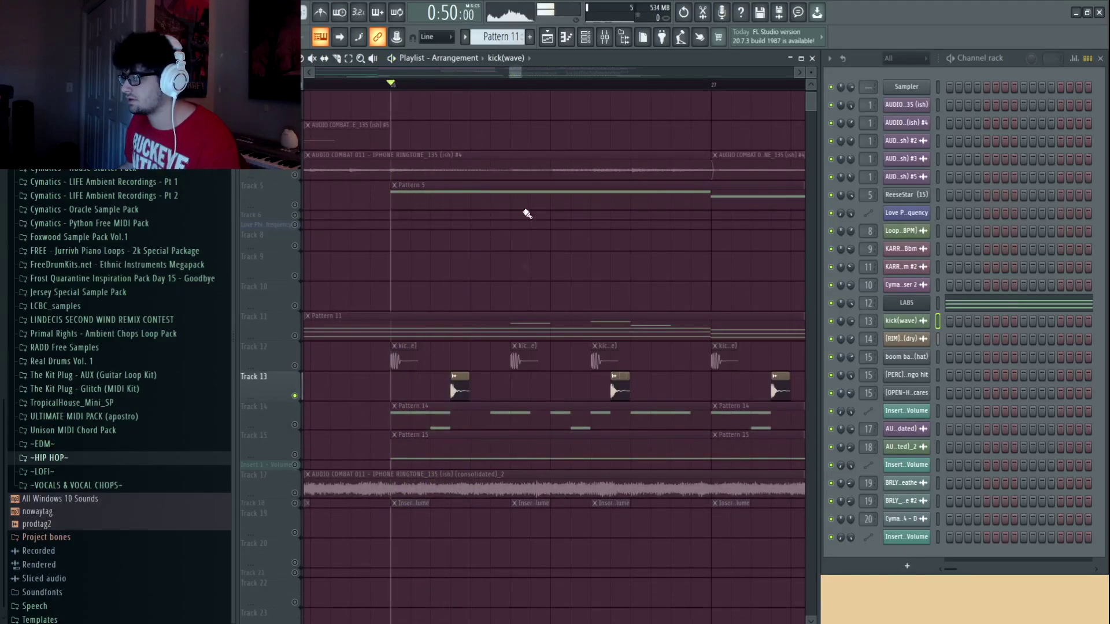
{"action": "left_click_drag", "start_coordinate": [515, 73], "coordinate": [456, 78]}
{"action": "left_click_drag", "start_coordinate": [699, 243], "coordinate": [309, 235]}
{"action": "scroll", "coordinate": [645, 85], "scroll_direction": "up", "scroll_amount": 4}
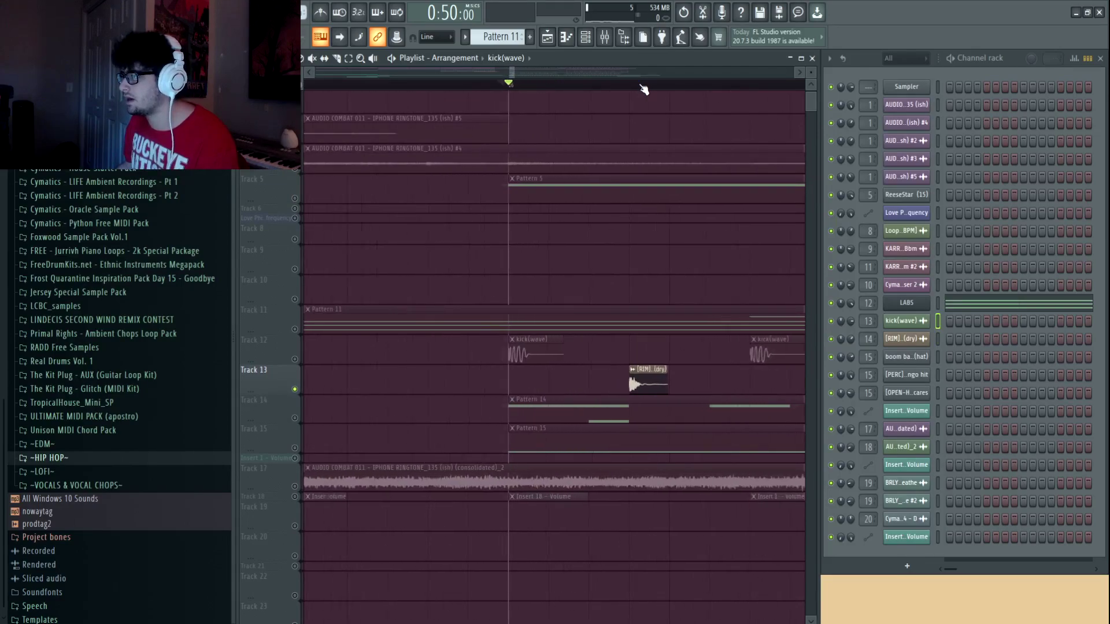
Unmute Track 12's kick alongside Track 13's rim and play both together from bar 26
{"action": "left_click_drag", "start_coordinate": [685, 360], "coordinate": [580, 380]}
{"action": "left_click", "coordinate": [295, 378]}
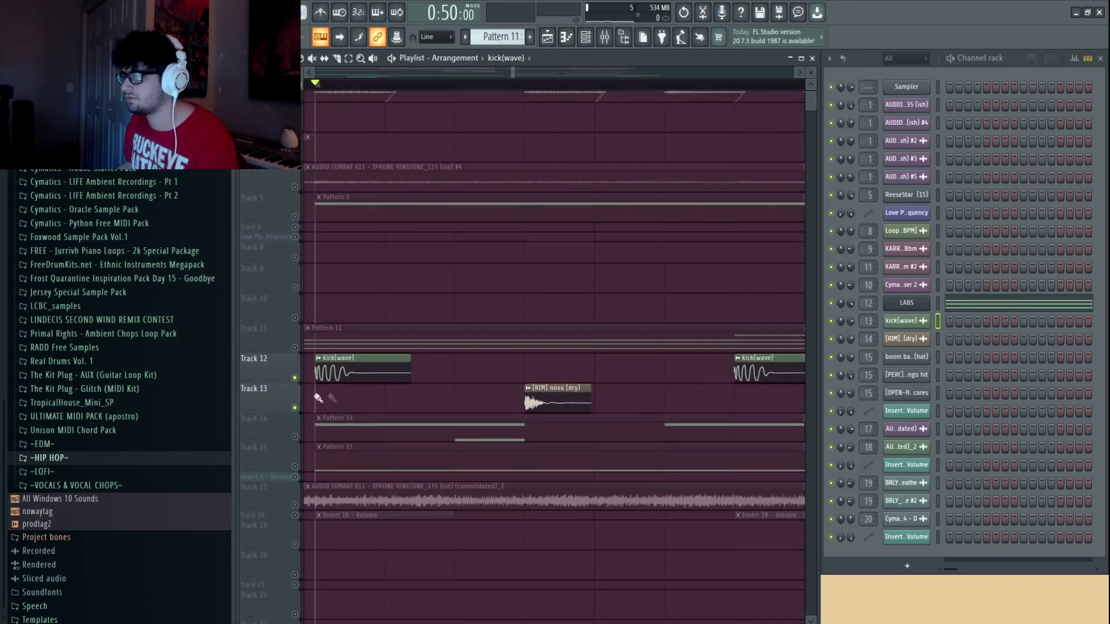
{"action": "scroll", "coordinate": [448, 87], "scroll_direction": "down", "scroll_amount": 2}
{"action": "scroll", "coordinate": [449, 87], "scroll_direction": "down", "scroll_amount": 1}
{"action": "scroll", "coordinate": [448, 87], "scroll_direction": "up", "scroll_amount": 1}
{"action": "key", "text": "space"}
{"action": "scroll", "coordinate": [448, 87], "scroll_direction": "down", "scroll_amount": 3}
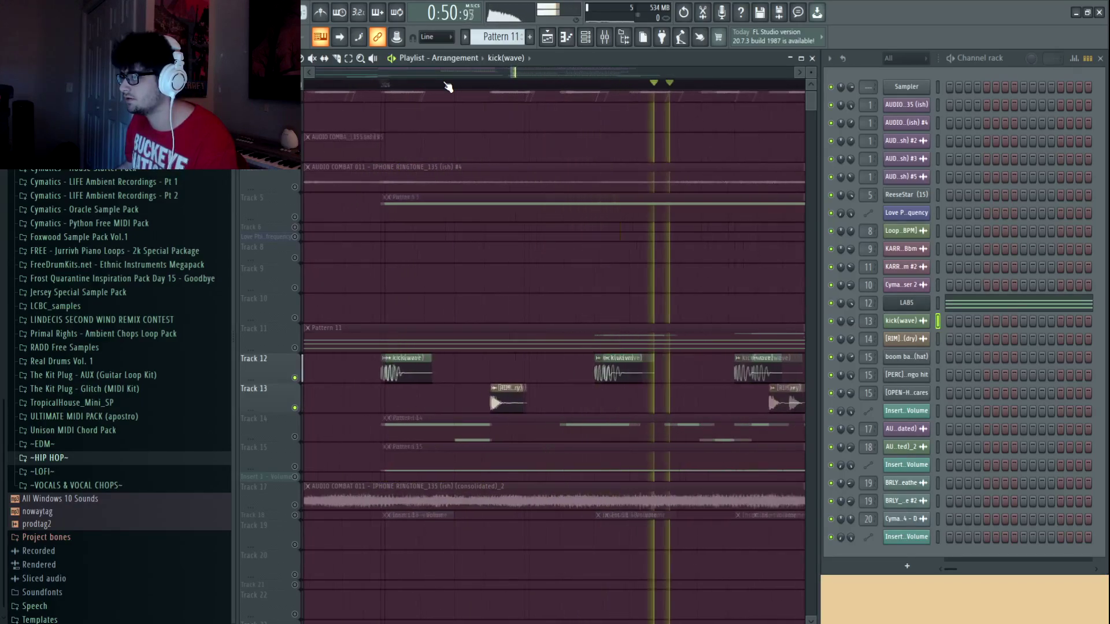
{"action": "scroll", "coordinate": [448, 86], "scroll_direction": "up", "scroll_amount": 2}
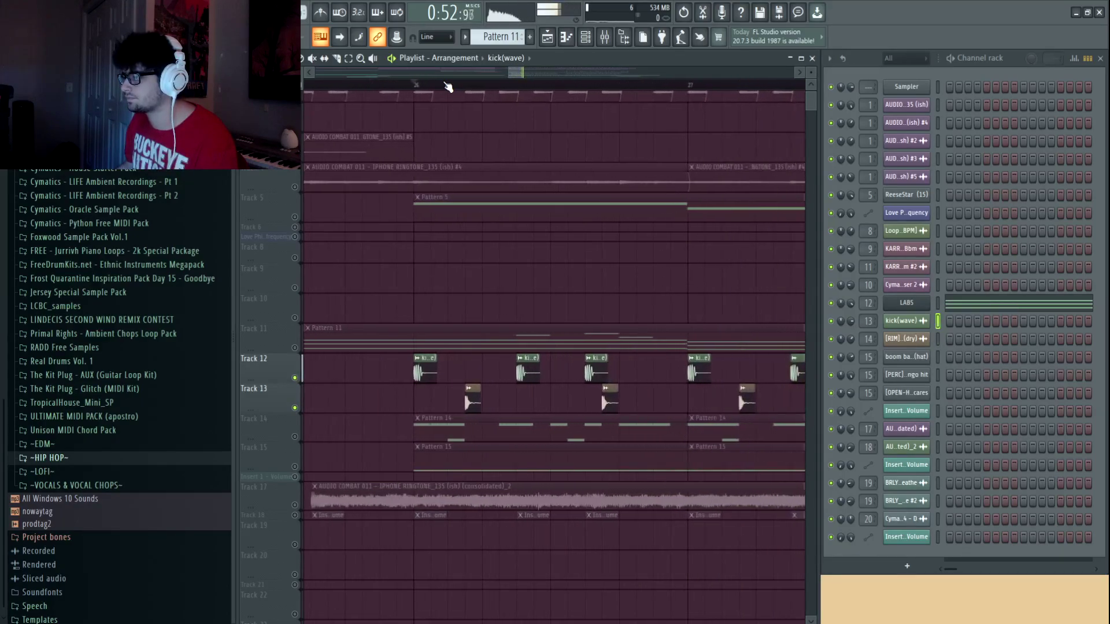
{"action": "key", "text": "space"}
Try the second rim clip of bar 26 at a later position, then restore its placement and play it again with the kick
{"action": "left_click_drag", "start_coordinate": [596, 403], "coordinate": [652, 406]}
{"action": "key", "text": "space"}
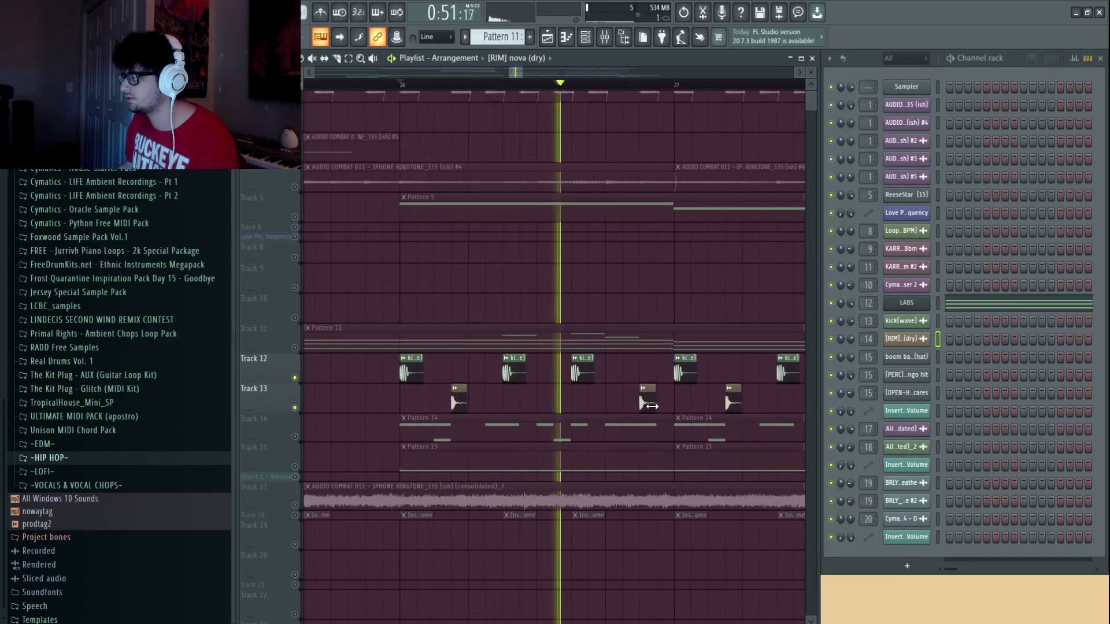
{"action": "key", "text": "space"}
{"action": "left_click_drag", "start_coordinate": [652, 406], "coordinate": [599, 406]}
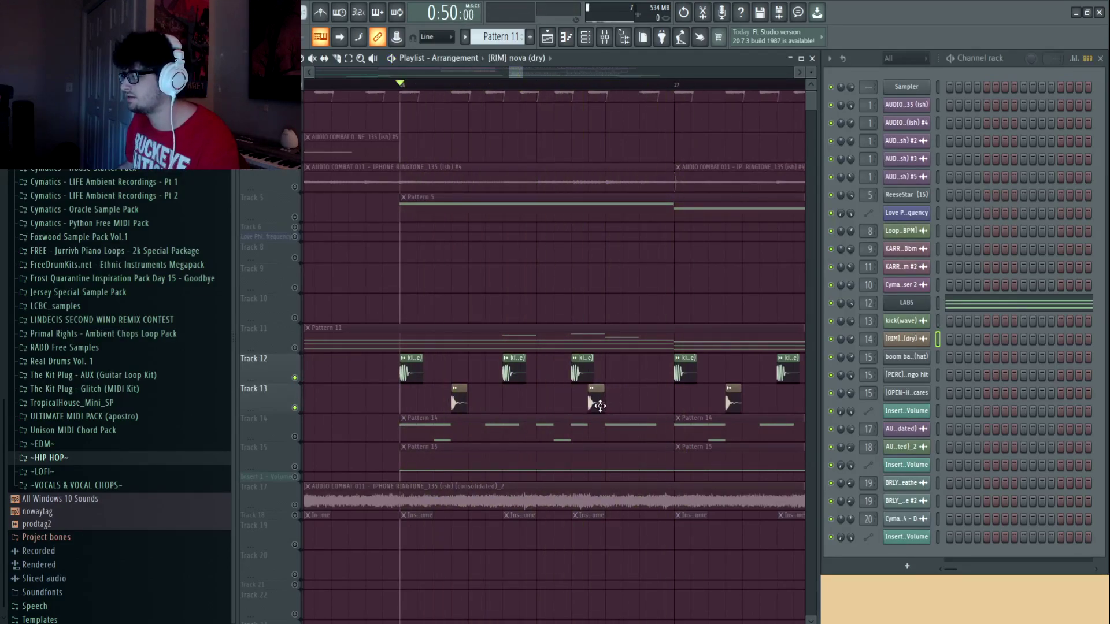
{"action": "key", "text": "space"}
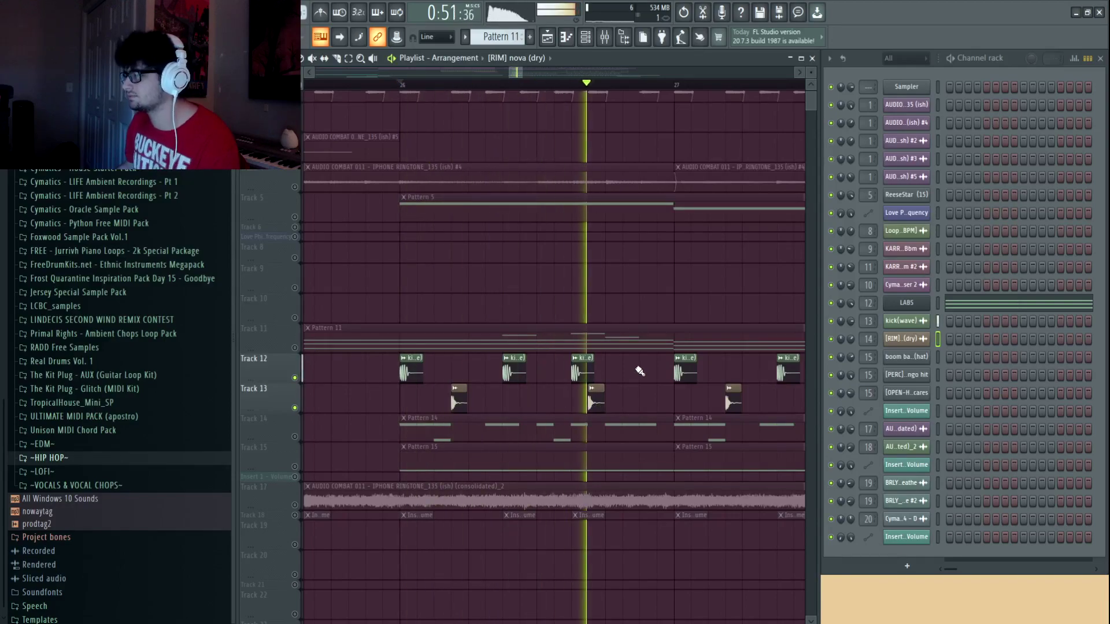
{"action": "key", "text": "space"}
Unmute Track 14 and review Pattern 14's boom bap 2 (hat) notes in the piano roll while playing them
{"action": "left_click_drag", "start_coordinate": [604, 228], "coordinate": [514, 243]}
{"action": "scroll", "coordinate": [489, 84], "scroll_direction": "down", "scroll_amount": 1}
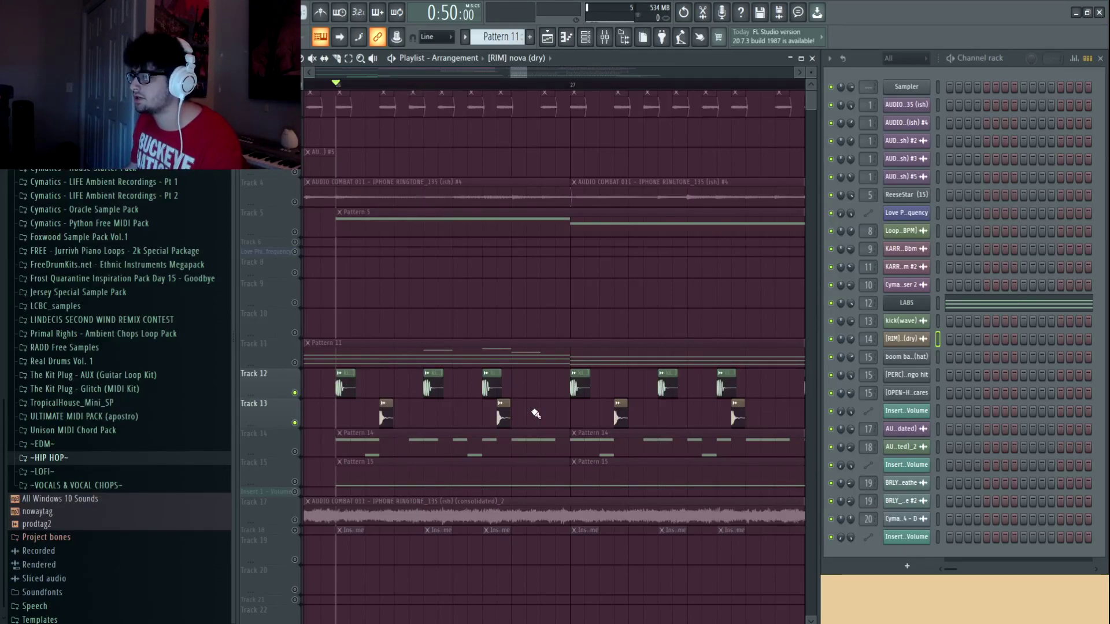
{"action": "scroll", "coordinate": [405, 440], "scroll_direction": "down", "scroll_amount": 1}
{"action": "left_click", "coordinate": [300, 443]}
{"action": "double_click", "coordinate": [375, 436]}
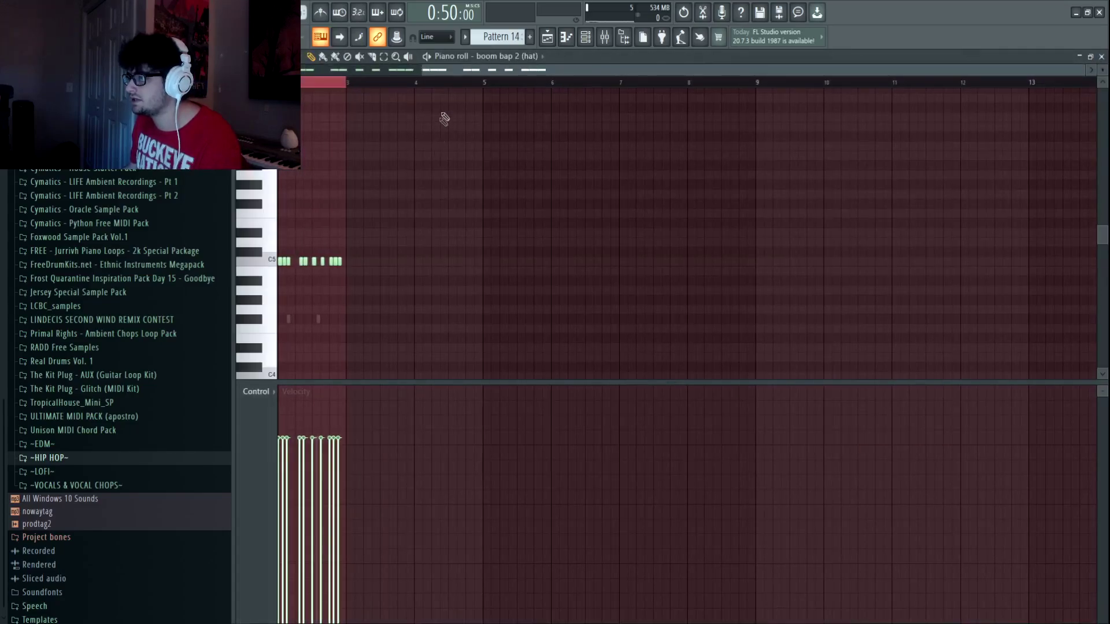
{"action": "left_click", "coordinate": [446, 81]}
{"action": "scroll", "coordinate": [450, 83], "scroll_direction": "up", "scroll_amount": 2}
{"action": "scroll", "coordinate": [491, 93], "scroll_direction": "down", "scroll_amount": 2}
{"action": "key", "text": "space"}
{"action": "scroll", "coordinate": [541, 85], "scroll_direction": "up", "scroll_amount": 1}
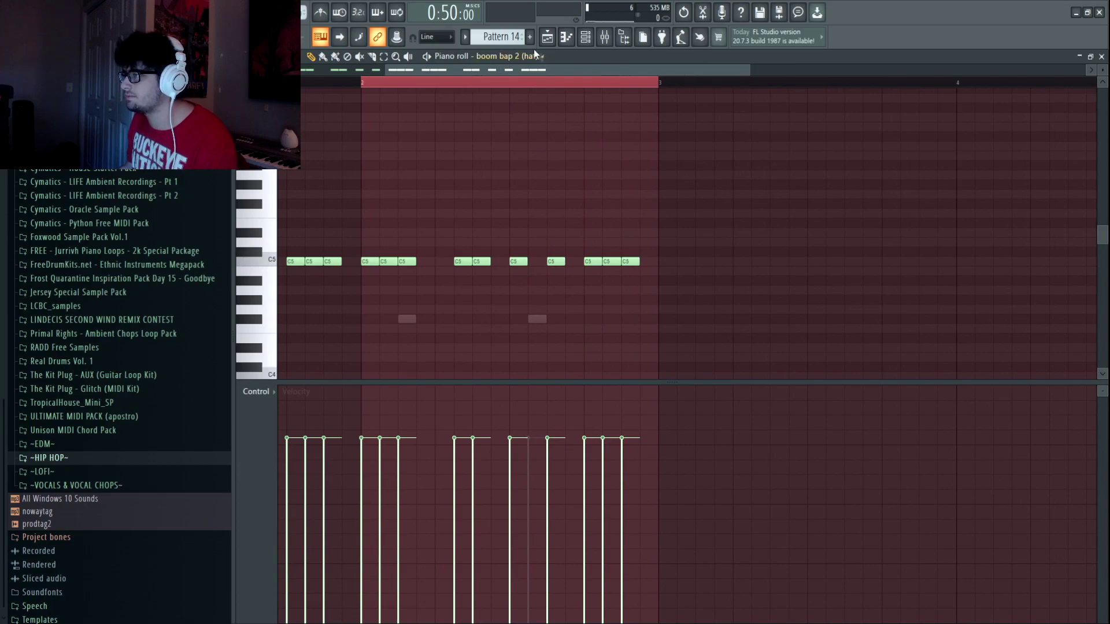
{"action": "key", "text": "space"}
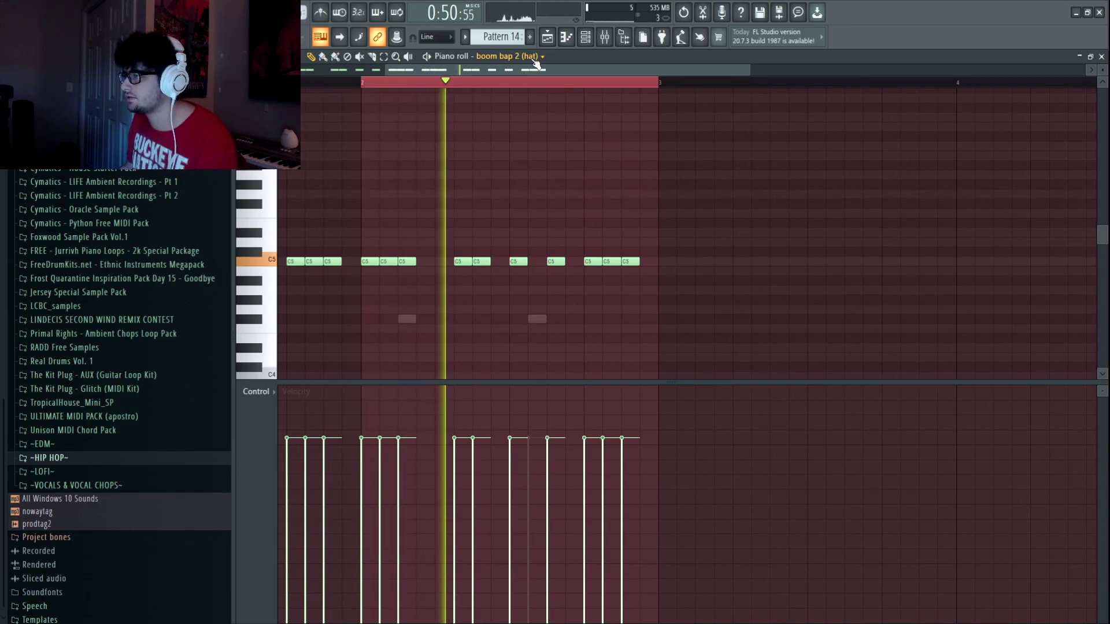
{"action": "key", "text": "space"}
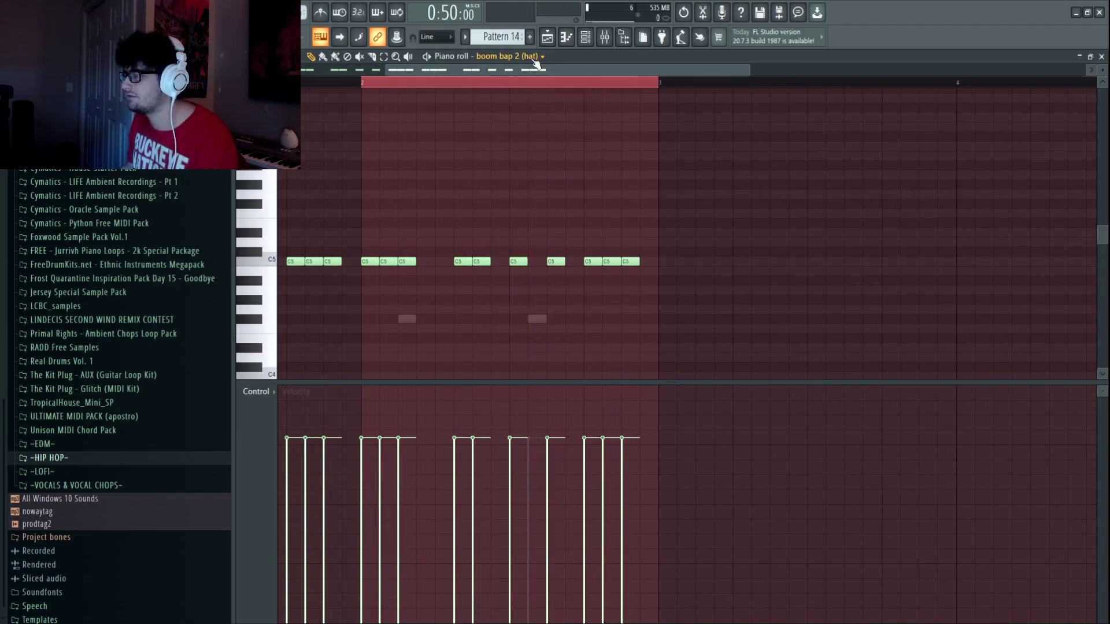
Switch to Pattern 14's [PERC] bongo hit notes in the piano roll, play them, and return to the playlist
{"action": "left_click", "coordinate": [514, 365]}
{"action": "scroll", "coordinate": [503, 286], "scroll_direction": "down", "scroll_amount": 1}
{"action": "scroll", "coordinate": [497, 292], "scroll_direction": "up", "scroll_amount": 1}
{"action": "key", "text": "space"}
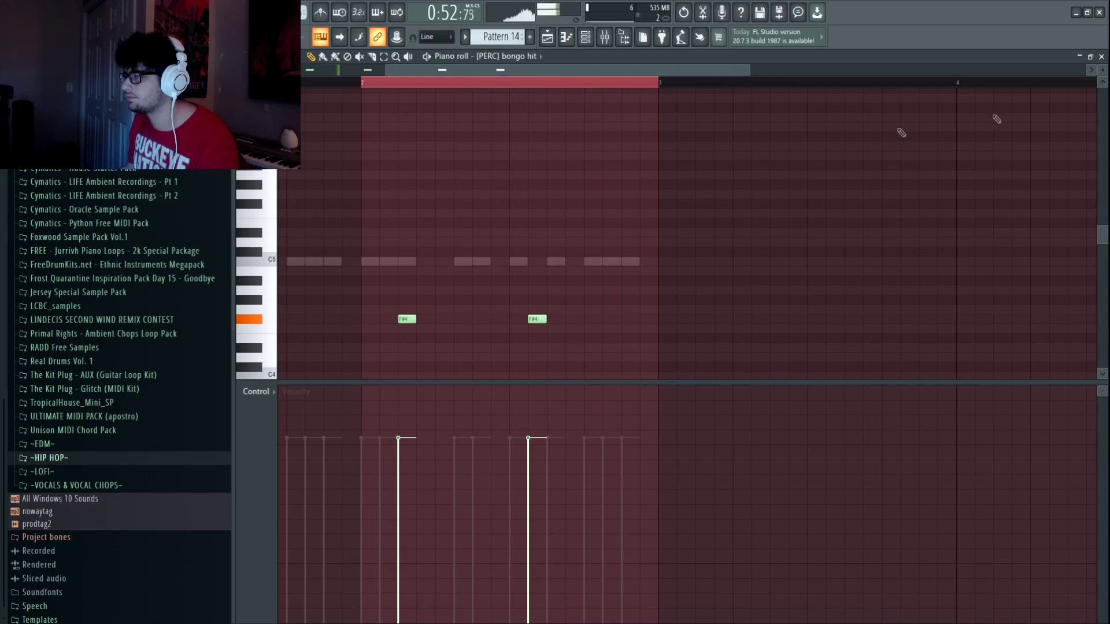
{"action": "left_click", "coordinate": [1102, 57]}
{"action": "key", "text": "space"}
Review Pattern 15's [OPEN-HAT] cares notes and velocities in the piano roll while playing them
{"action": "double_click", "coordinate": [367, 405]}
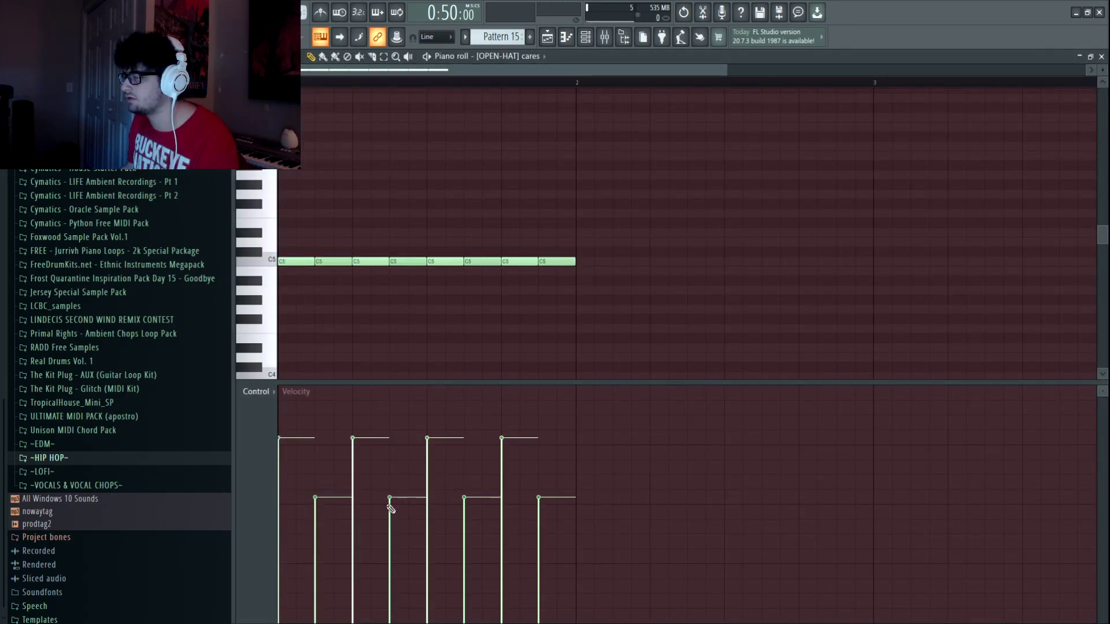
{"action": "key", "text": "space"}
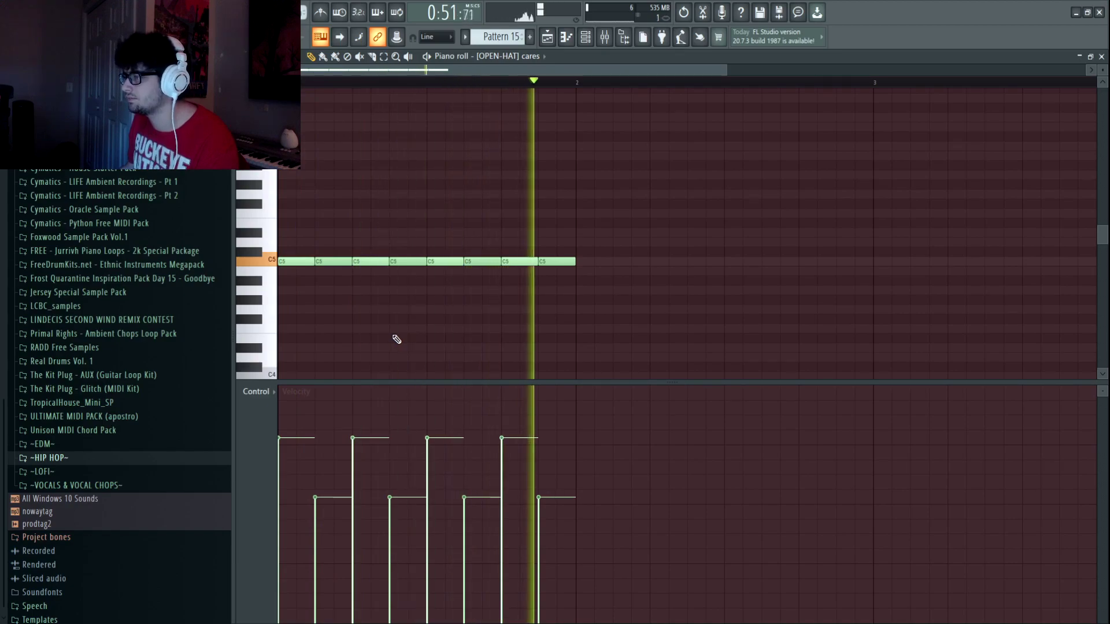
{"action": "key", "text": "F7"}
{"action": "key", "text": "space"}
Play the complete drum section on Tracks 12 to 15 together from bar 26
{"action": "key", "text": "space"}
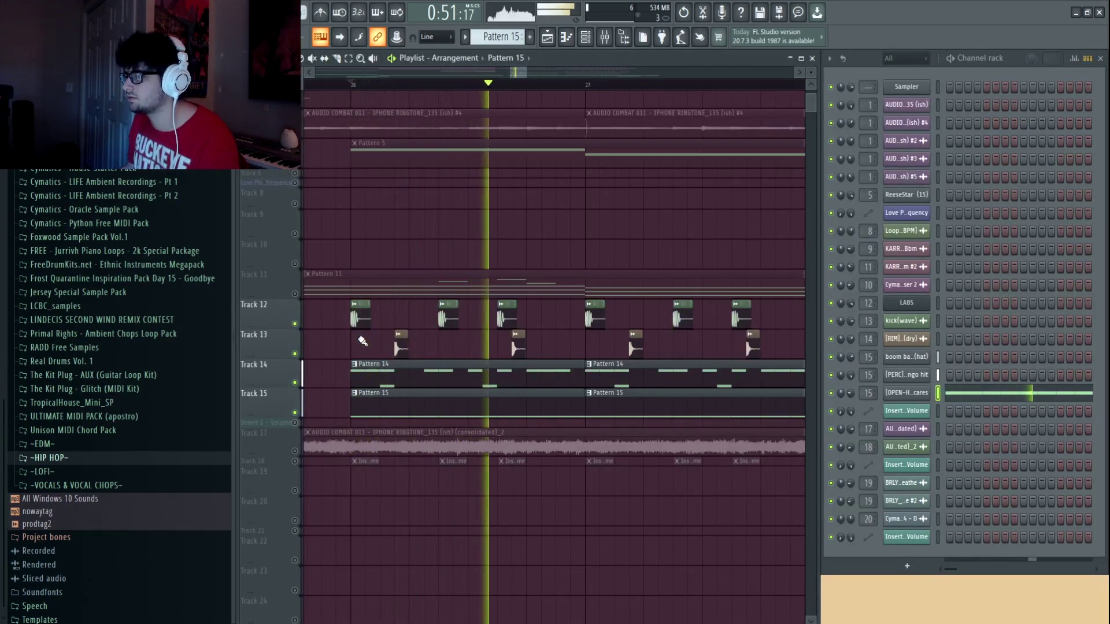
{"action": "scroll", "coordinate": [509, 203], "scroll_direction": "down", "scroll_amount": 3}
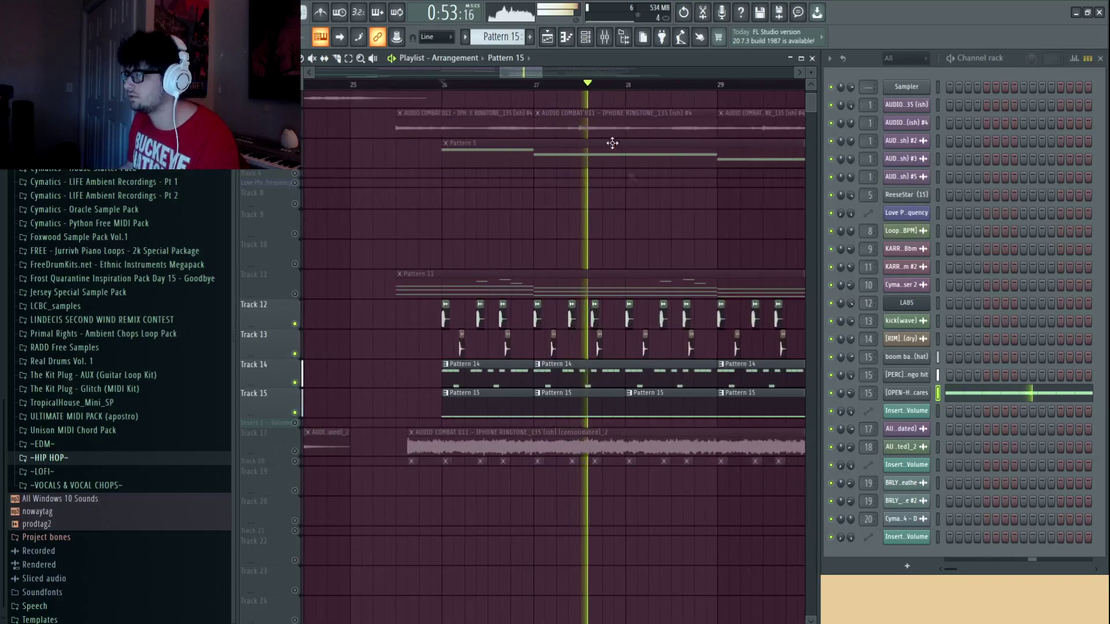
{"action": "scroll", "coordinate": [511, 235], "scroll_direction": "up", "scroll_amount": 2}
{"action": "key", "text": "space"}
Unmute Track 17's consolidated ringtone audio and Track 18's volume automation, and play them with the drums from bar 26
{"action": "left_click", "coordinate": [295, 491]}
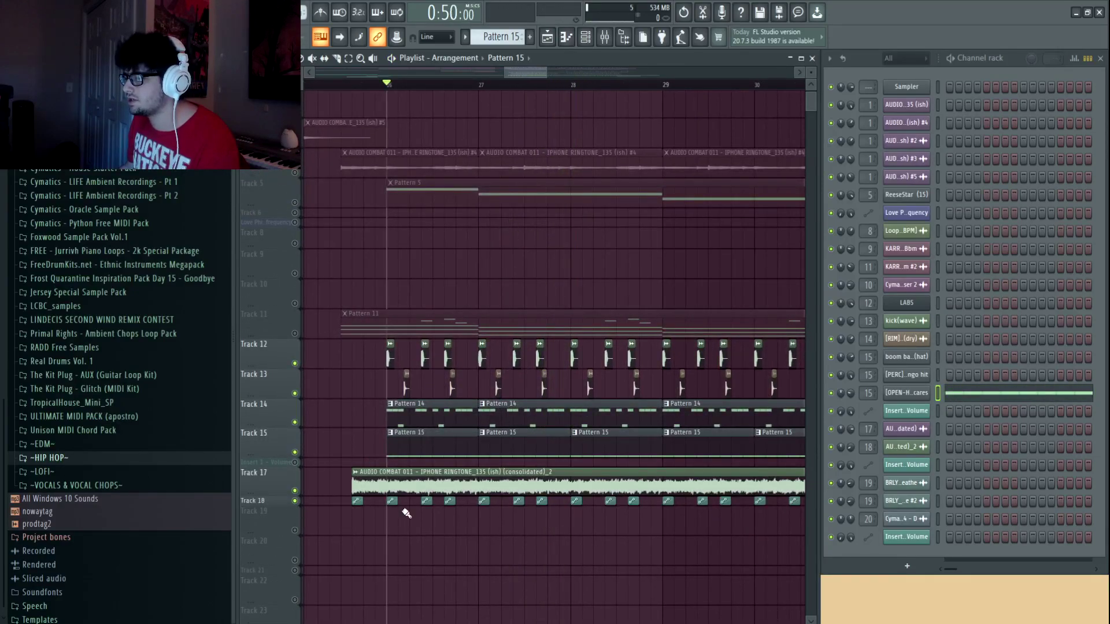
{"action": "scroll", "coordinate": [525, 443], "scroll_direction": "down", "scroll_amount": 2}
{"action": "left_click", "coordinate": [506, 423]}
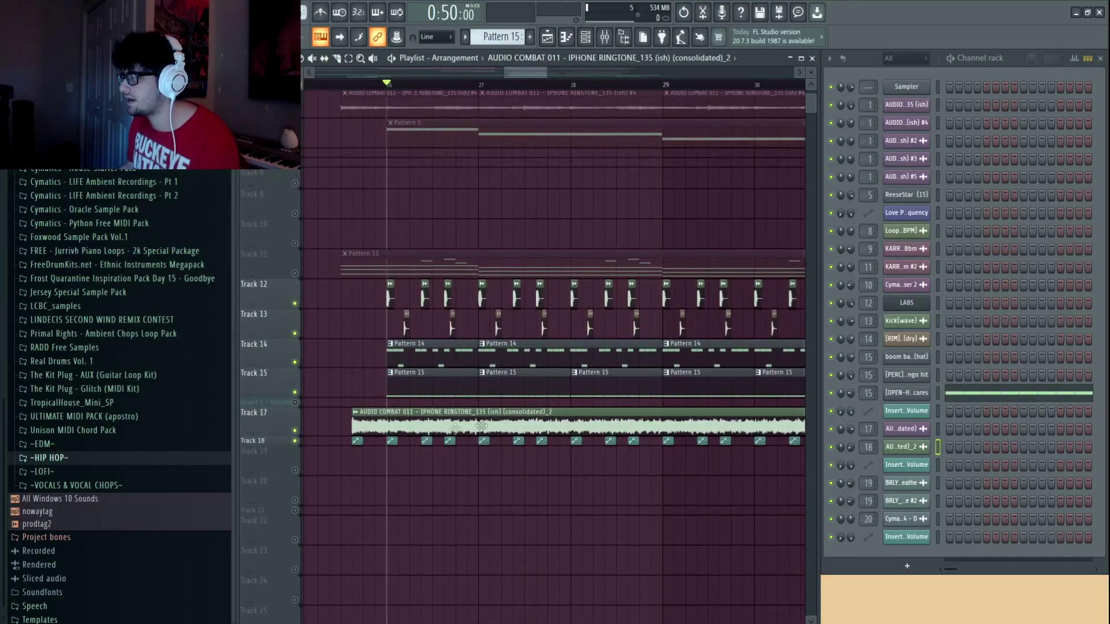
{"action": "scroll", "coordinate": [481, 427], "scroll_direction": "down", "scroll_amount": 1}
{"action": "scroll", "coordinate": [417, 92], "scroll_direction": "up", "scroll_amount": 1}
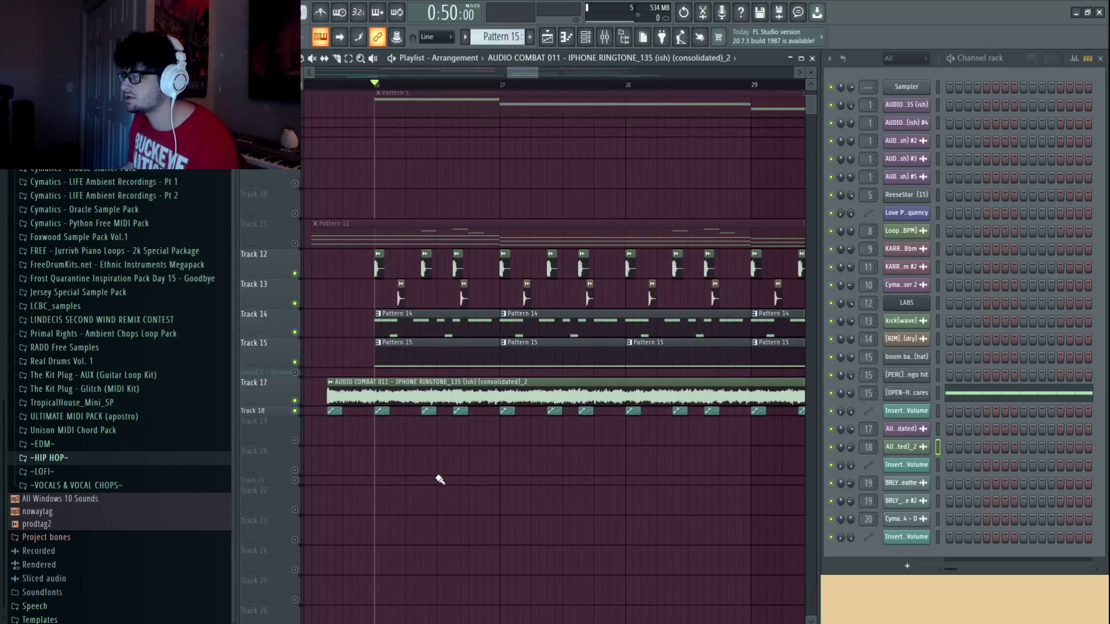
{"action": "key", "text": "space"}
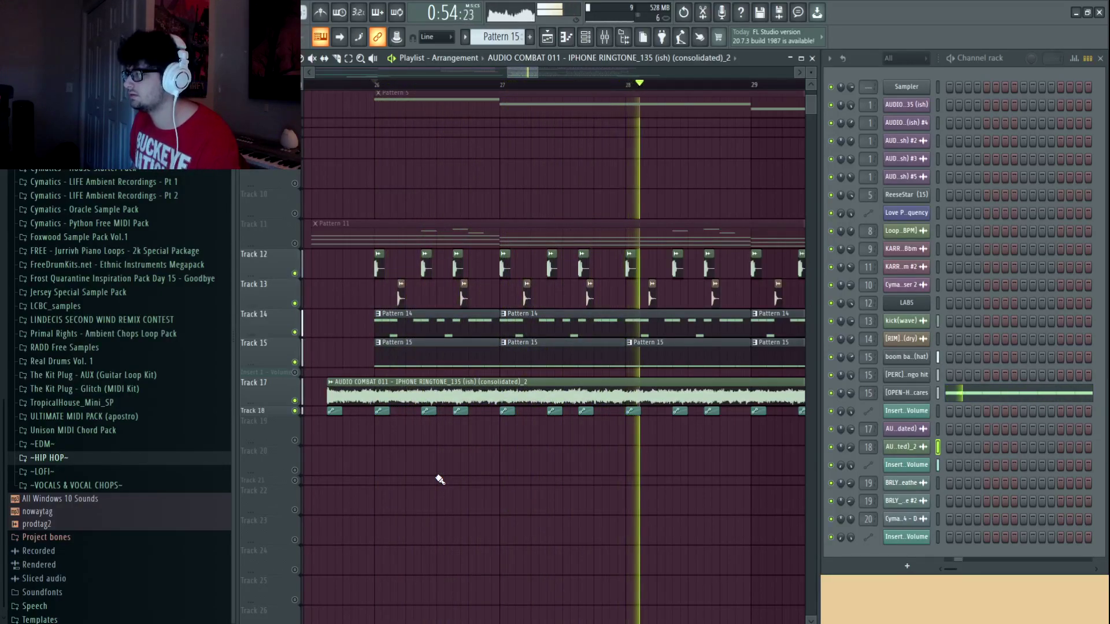
{"action": "key", "text": "space"}
Solo Track 9's KARRA clips and play them from bar 33, following their arrangement toward bar 41
{"action": "scroll", "coordinate": [441, 480], "scroll_direction": "up", "scroll_amount": 4}
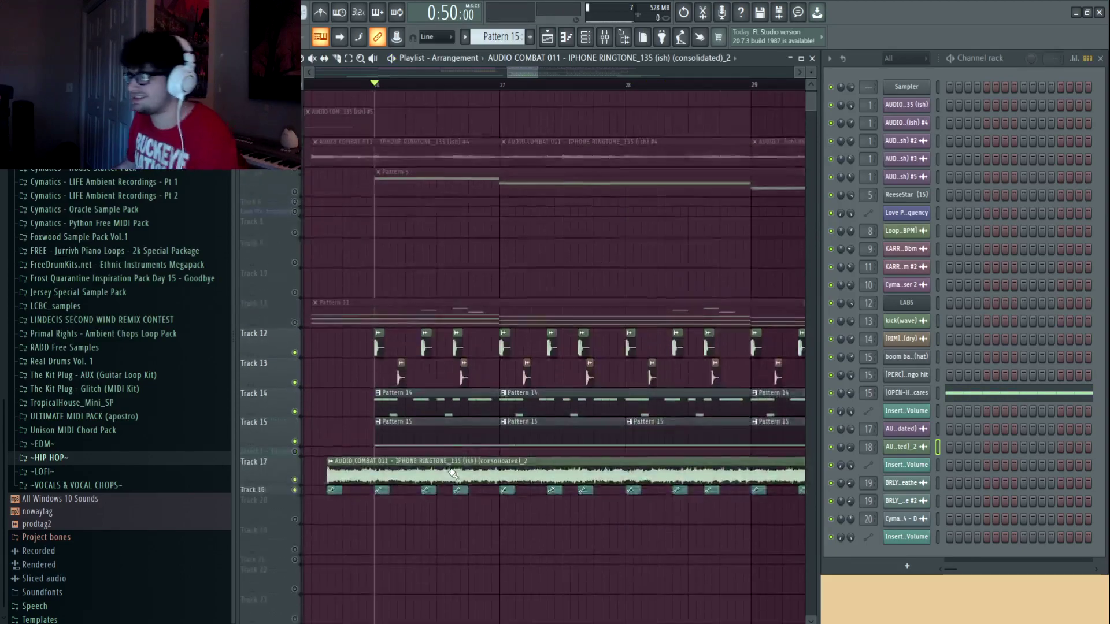
{"action": "scroll", "coordinate": [538, 139], "scroll_direction": "right", "scroll_amount": 1}
{"action": "scroll", "coordinate": [539, 86], "scroll_direction": "down", "scroll_amount": 2}
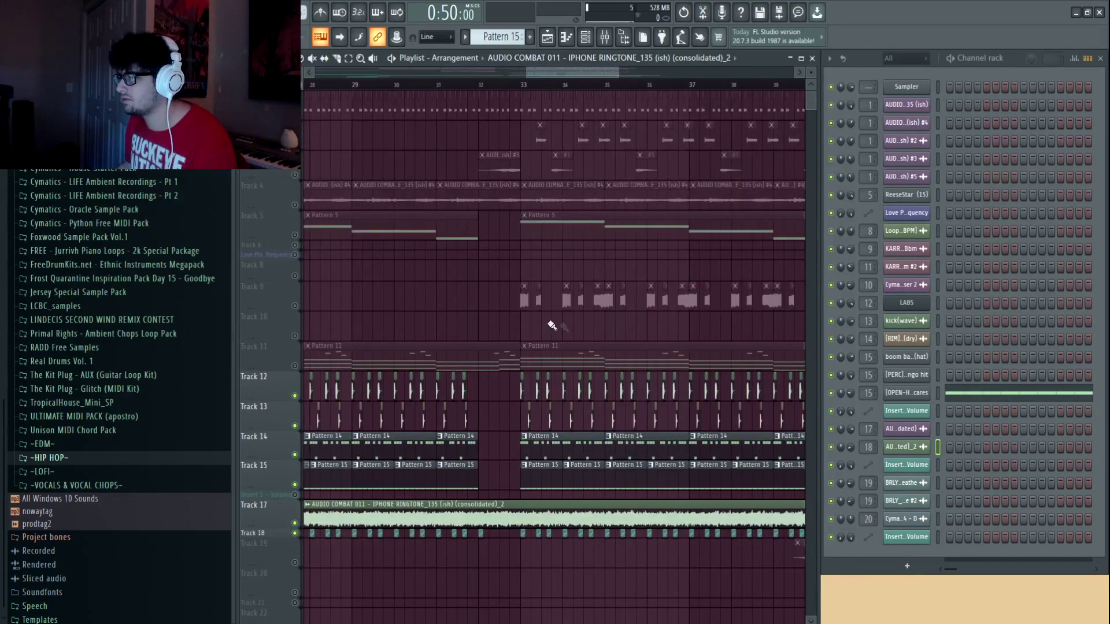
{"action": "left_click_drag", "start_coordinate": [553, 325], "coordinate": [472, 347]}
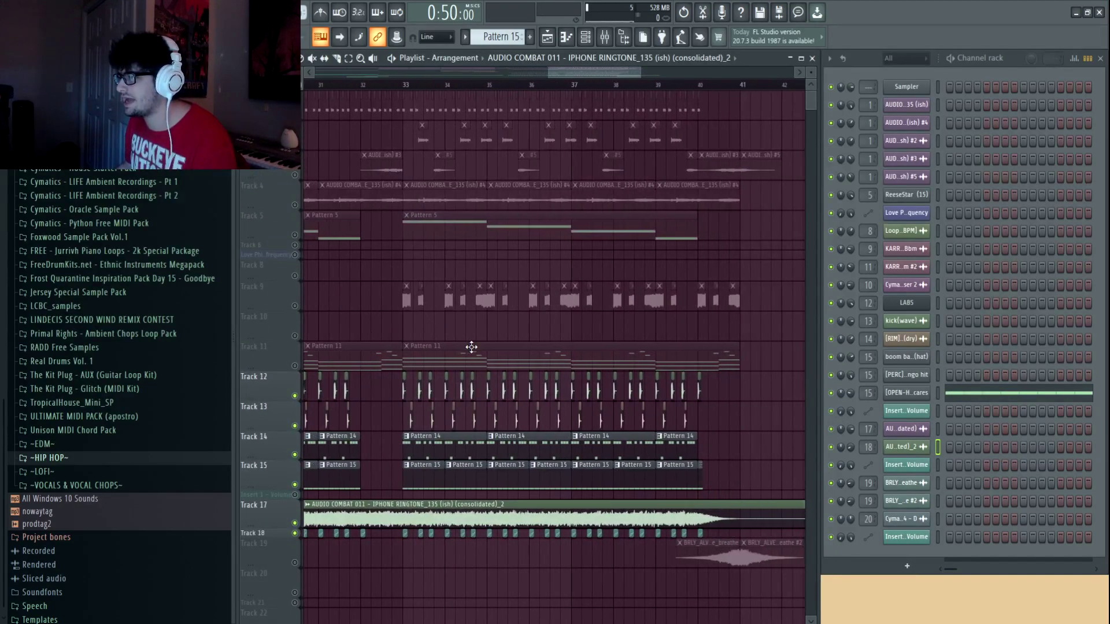
{"action": "left_click", "coordinate": [411, 85]}
{"action": "scroll", "coordinate": [412, 86], "scroll_direction": "up", "scroll_amount": 3}
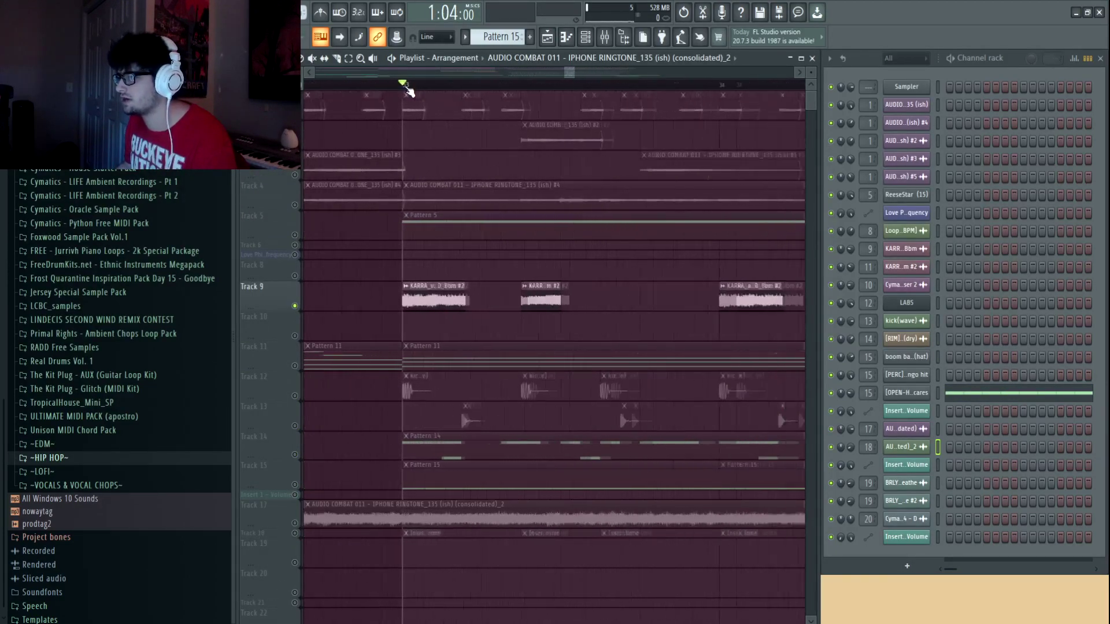
{"action": "scroll", "coordinate": [548, 325], "scroll_direction": "up", "scroll_amount": 2}
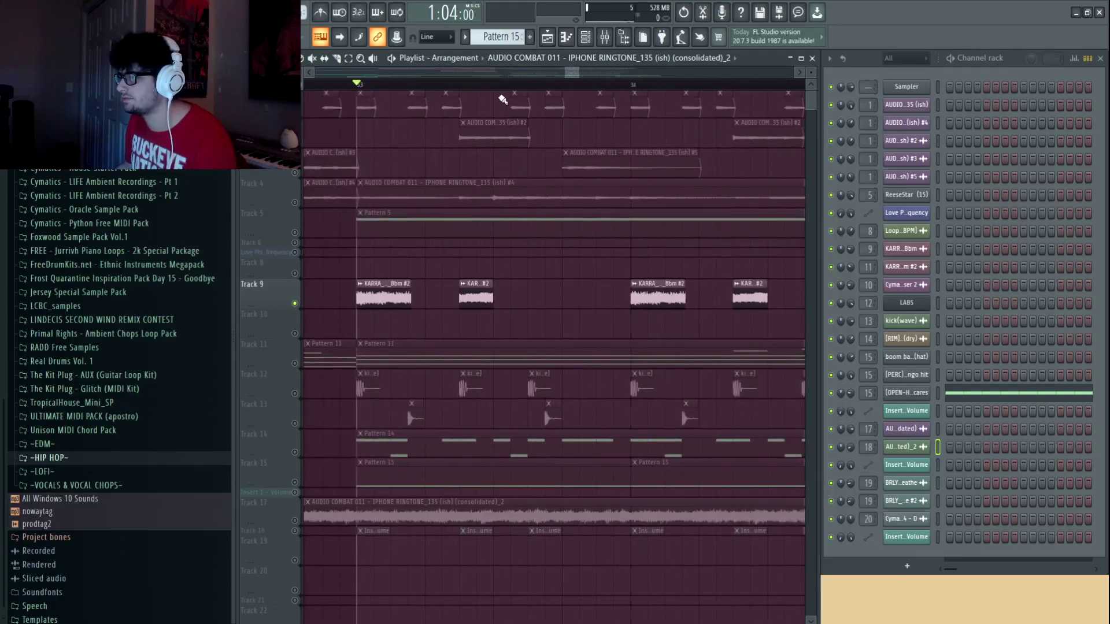
{"action": "key", "text": "space"}
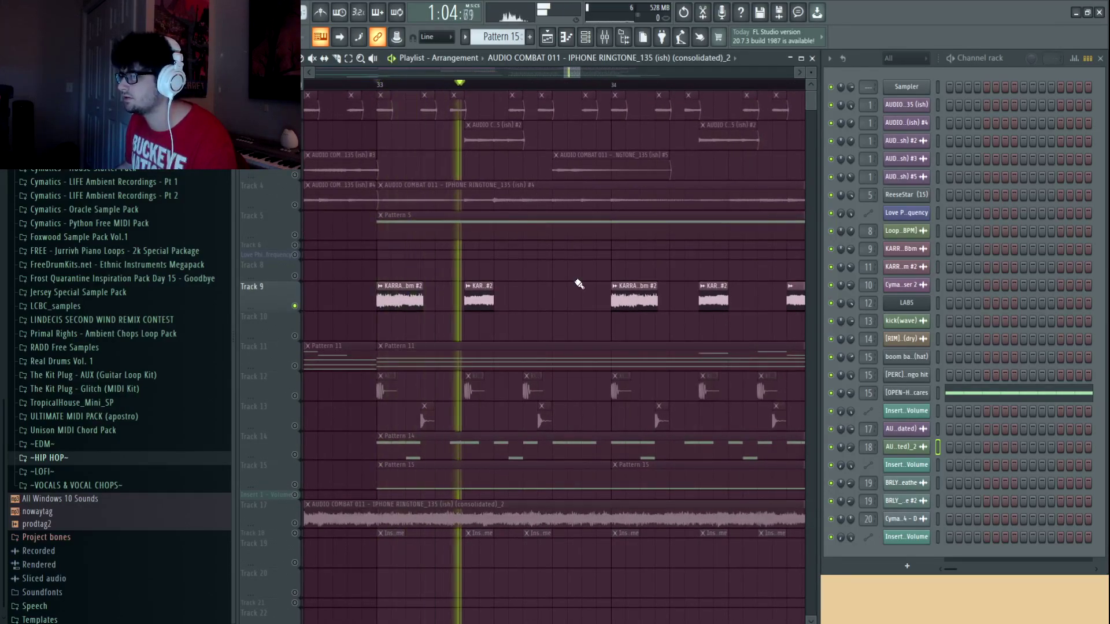
{"action": "left_click_drag", "start_coordinate": [578, 285], "coordinate": [453, 306]}
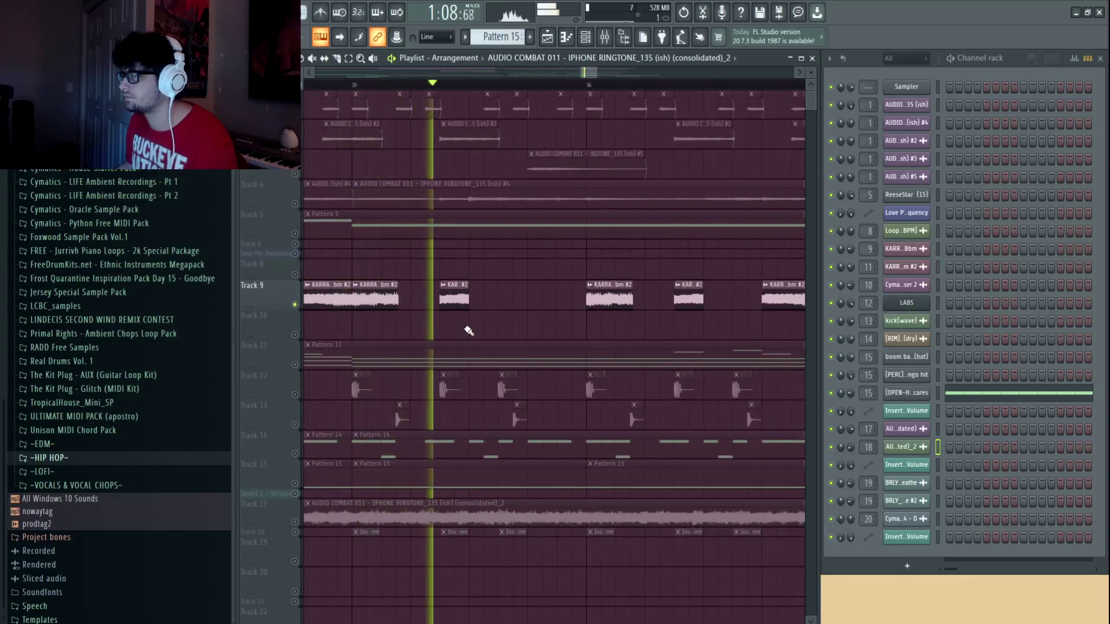
{"action": "scroll", "coordinate": [657, 137], "scroll_direction": "down", "scroll_amount": 4}
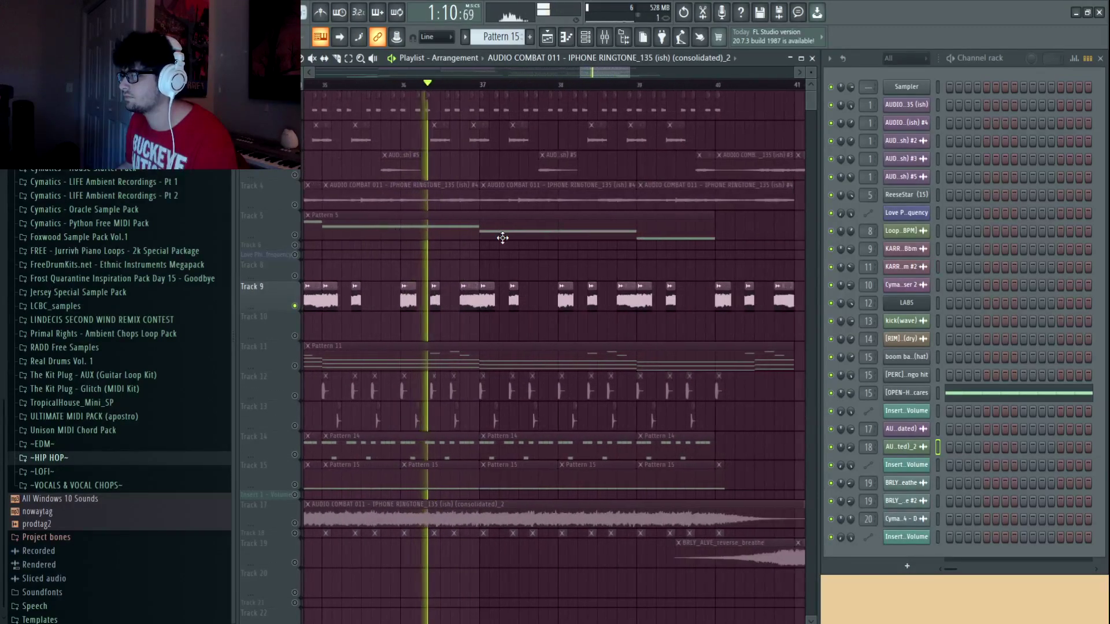
{"action": "scroll", "coordinate": [552, 87], "scroll_direction": "down", "scroll_amount": 5}
{"action": "left_click", "coordinate": [568, 84]}
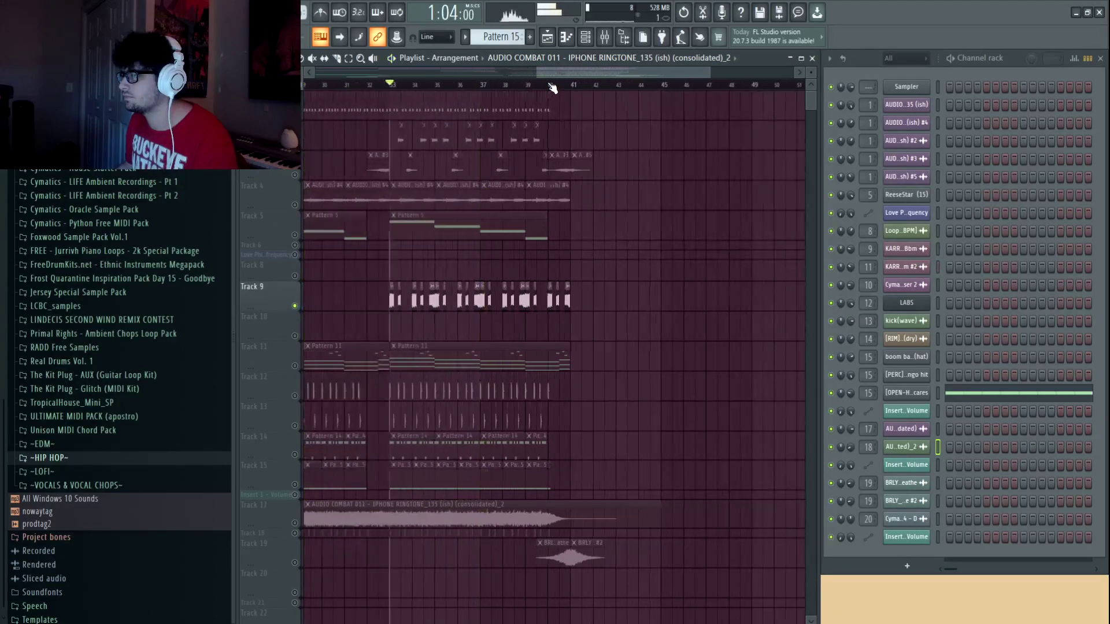